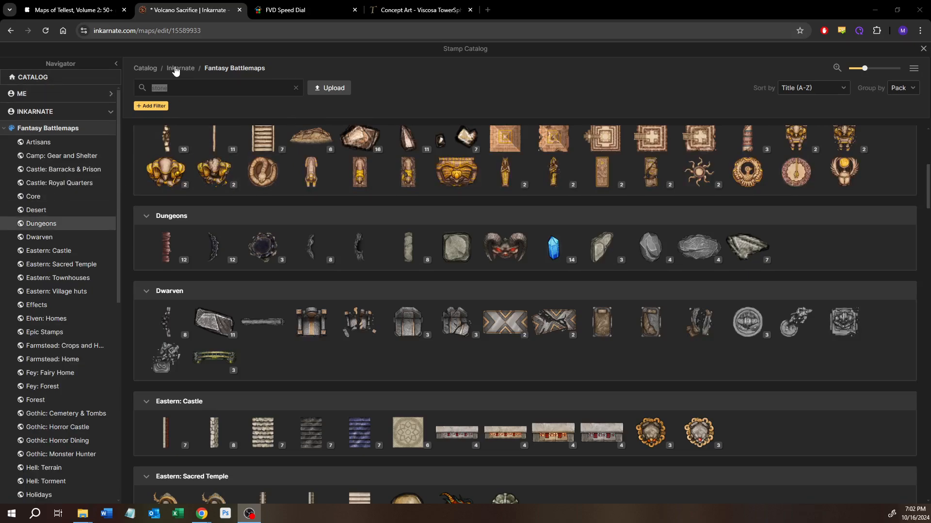
Search the stamp catalog for "clip" and choose the Clipping Mask Hard Edge stamp
{"action": "left_click", "coordinate": [197, 90]}
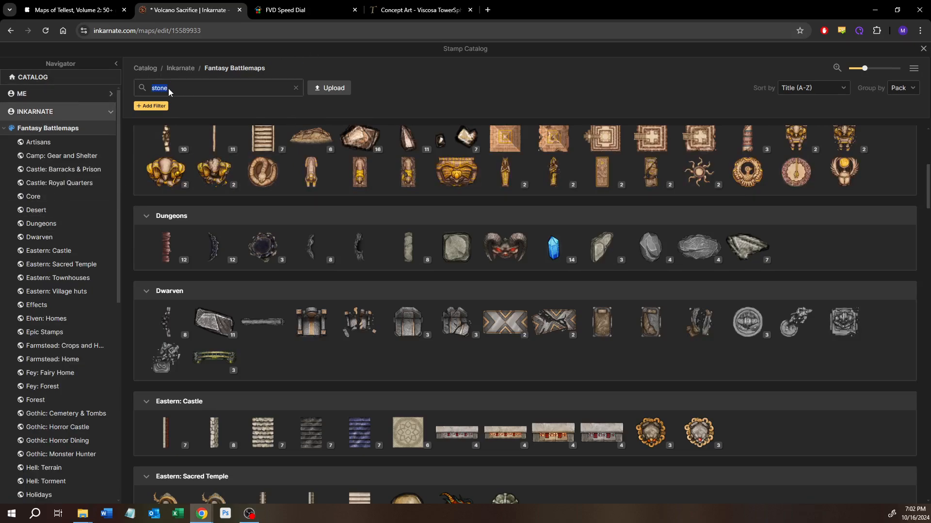
{"action": "key", "text": "Return"}
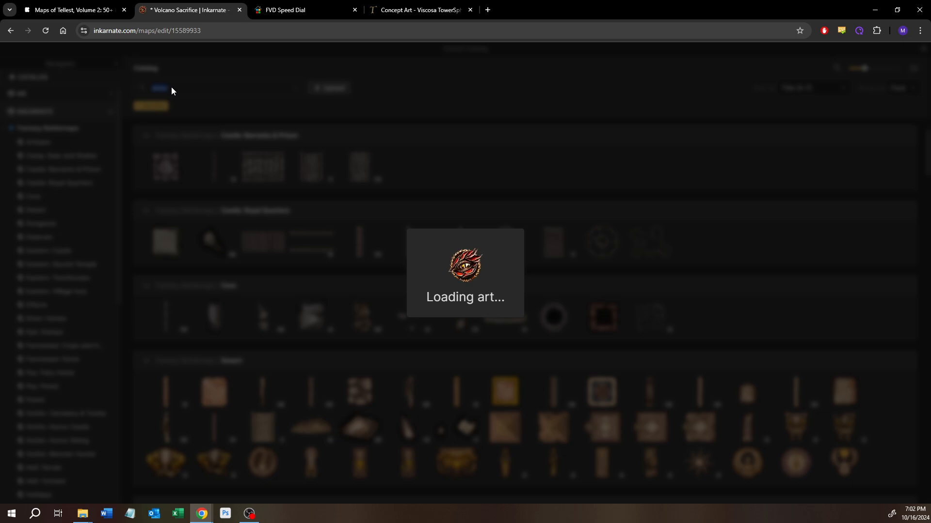
{"action": "type", "text": "clip"}
{"action": "key", "text": "Return"}
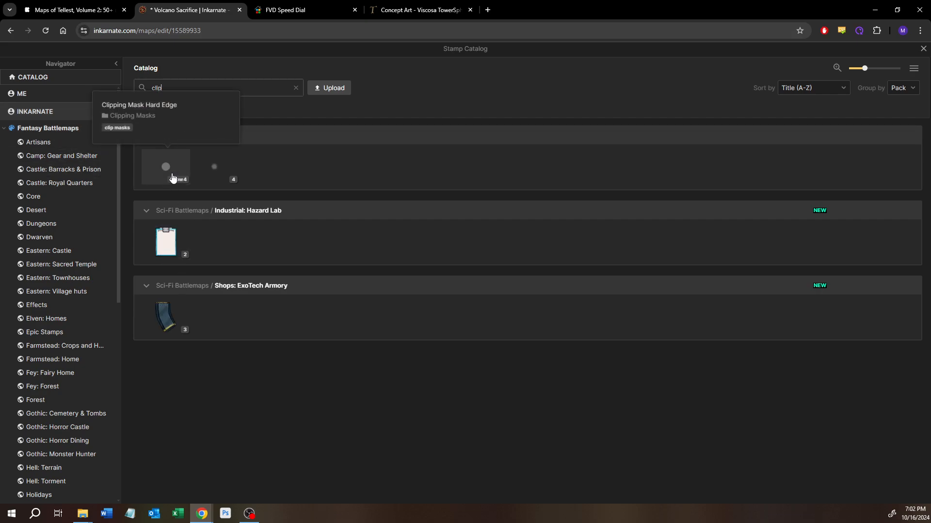
{"action": "left_click", "coordinate": [169, 171]}
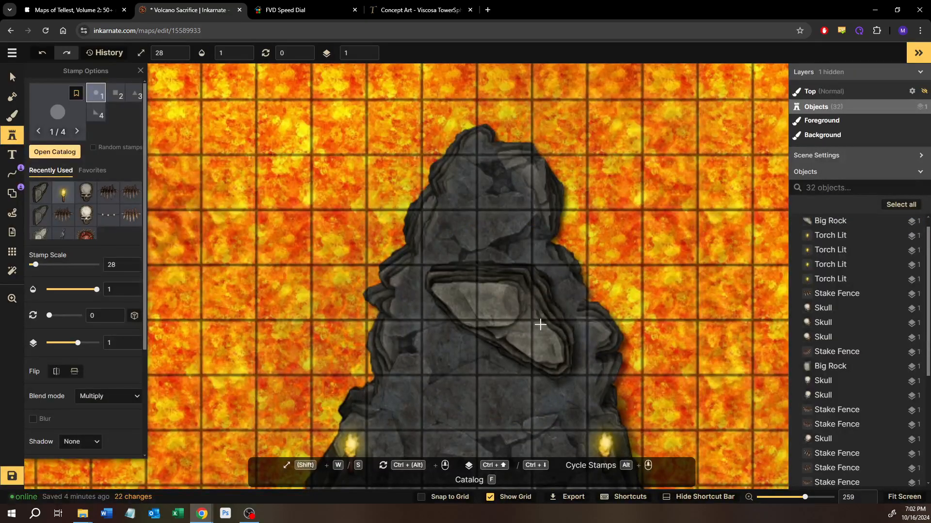
Try masking the light rock's lower-right lobe with a circle clip mask, and delete the mask again
{"action": "left_click", "coordinate": [547, 345]}
{"action": "mouse_move", "coordinate": [557, 354]}
{"action": "left_mouse_down"}
{"action": "mouse_move", "coordinate": [594, 380]}
{"action": "mouse_move", "coordinate": [555, 371]}
{"action": "mouse_move", "coordinate": [543, 357]}
{"action": "mouse_move", "coordinate": [539, 303]}
{"action": "mouse_move", "coordinate": [519, 267]}
{"action": "mouse_move", "coordinate": [534, 275]}
{"action": "mouse_move", "coordinate": [530, 261]}
{"action": "mouse_move", "coordinate": [551, 322]}
{"action": "mouse_move", "coordinate": [541, 350]}
{"action": "left_mouse_up"}
{"action": "scroll", "coordinate": [531, 264], "scroll_direction": "up", "scroll_amount": 4}
{"action": "scroll", "coordinate": [541, 351], "scroll_direction": "up", "scroll_amount": 9}
{"action": "left_click_drag", "start_coordinate": [552, 273], "coordinate": [485, 360]}
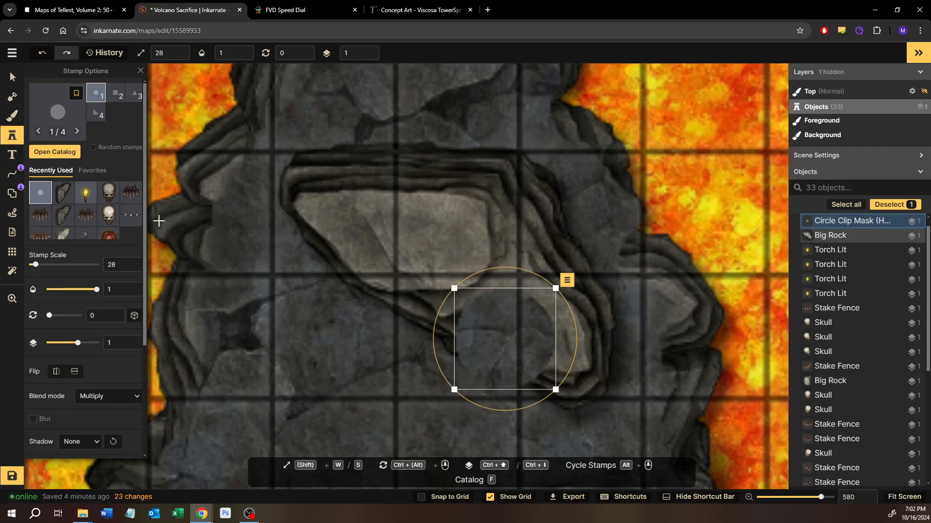
{"action": "key", "text": "Delete"}
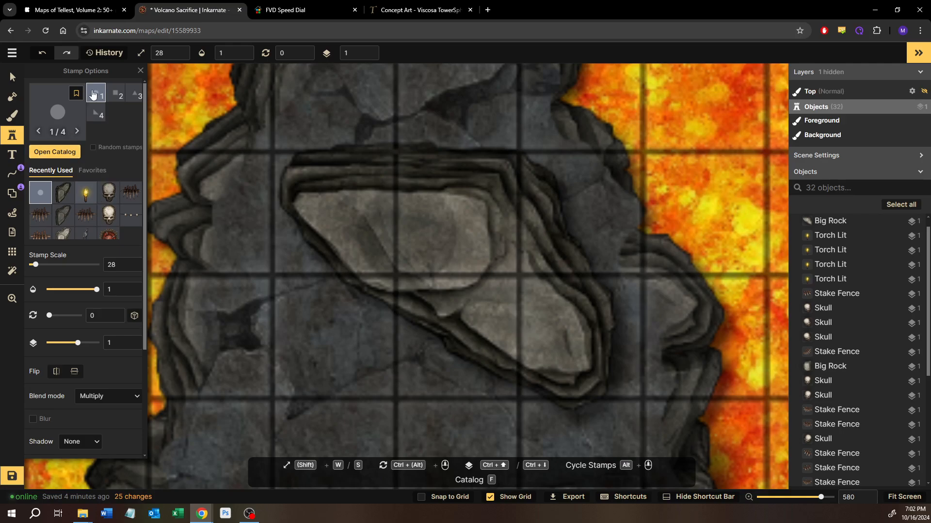
Place a square clip mask over the light rock's lower-right lobe, rotate it to 44 degrees and align it with the rock's lower tip
{"action": "left_click", "coordinate": [116, 93]}
{"action": "left_click", "coordinate": [537, 353]}
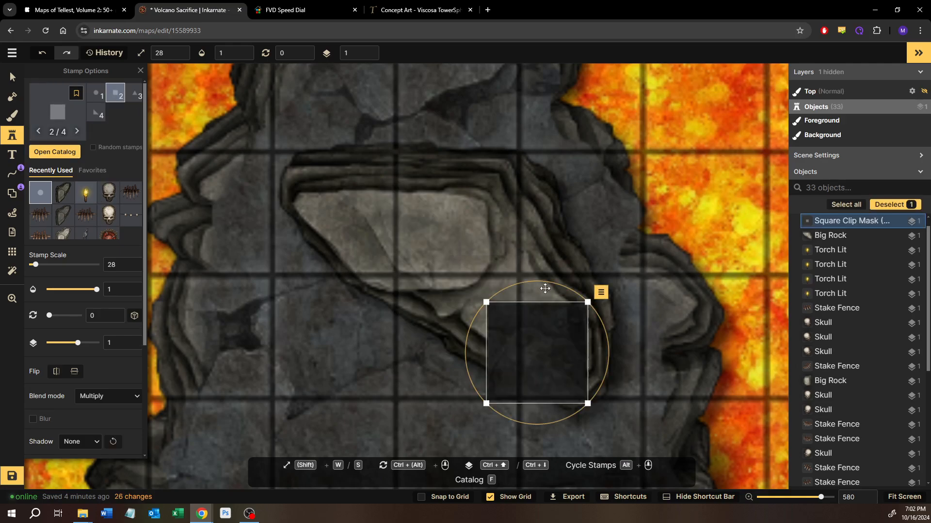
{"action": "mouse_move", "coordinate": [588, 306]}
{"action": "left_mouse_down"}
{"action": "mouse_move", "coordinate": [591, 315]}
{"action": "mouse_move", "coordinate": [578, 307]}
{"action": "left_mouse_up"}
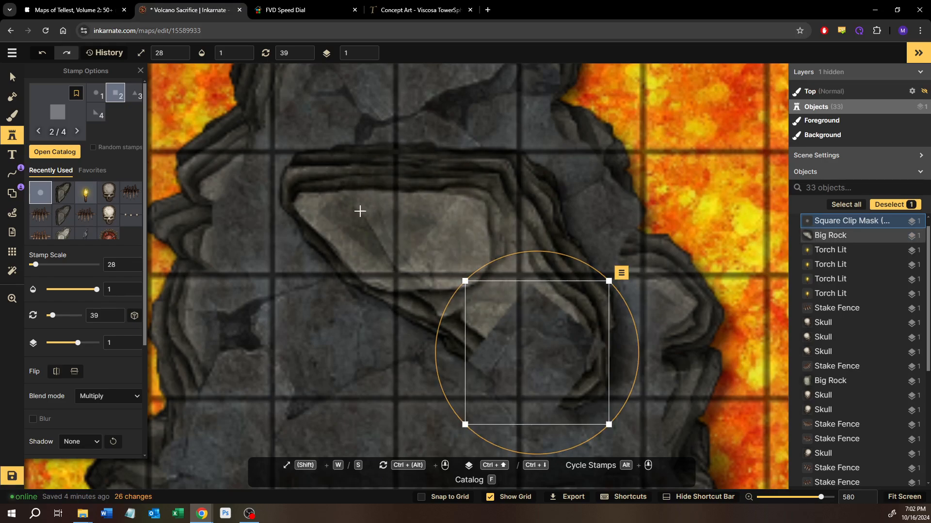
{"action": "left_click_drag", "start_coordinate": [528, 357], "coordinate": [496, 353]}
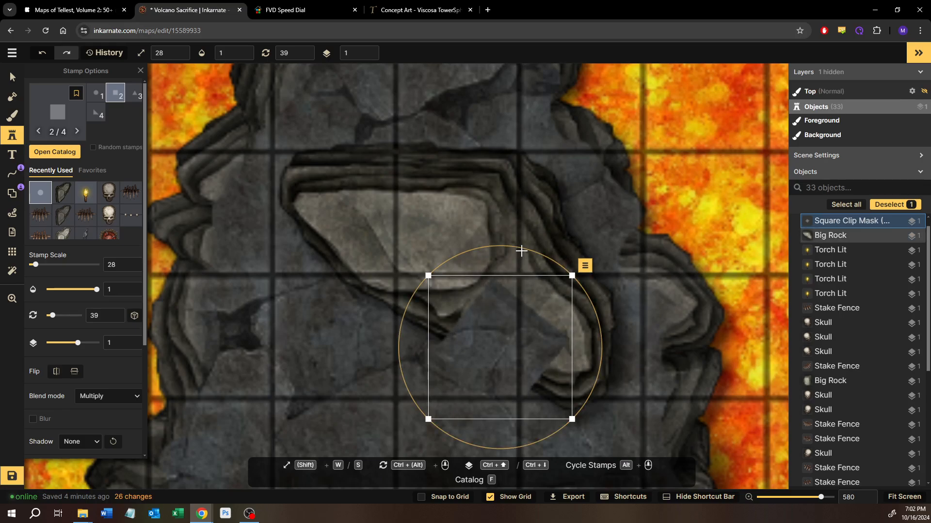
{"action": "left_click_drag", "start_coordinate": [522, 250], "coordinate": [532, 253]}
{"action": "left_click_drag", "start_coordinate": [513, 314], "coordinate": [513, 310]}
Place four more square clip masks over the rock's lower-right lobe and right-hand ledges to hide them
{"action": "left_click", "coordinate": [577, 386]}
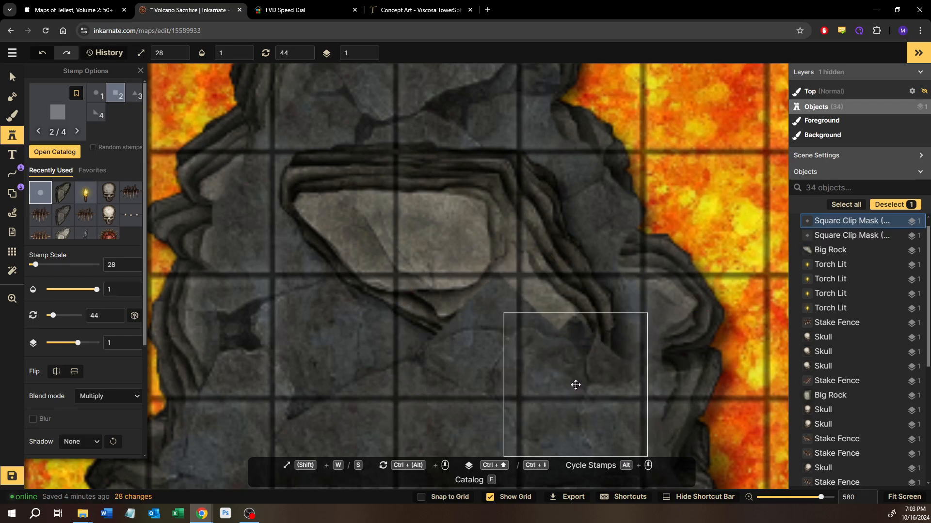
{"action": "left_click", "coordinate": [575, 383]}
{"action": "left_click_drag", "start_coordinate": [592, 326], "coordinate": [593, 333]}
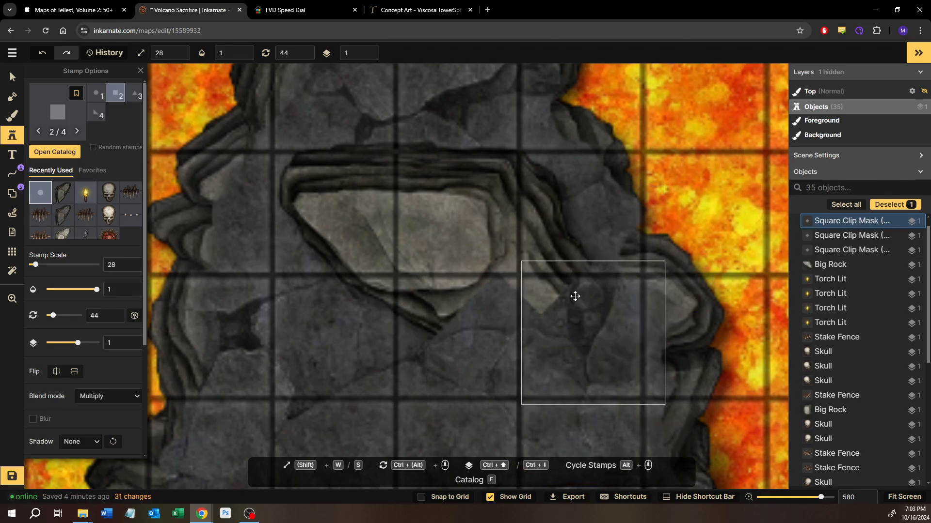
{"action": "left_click", "coordinate": [609, 204]}
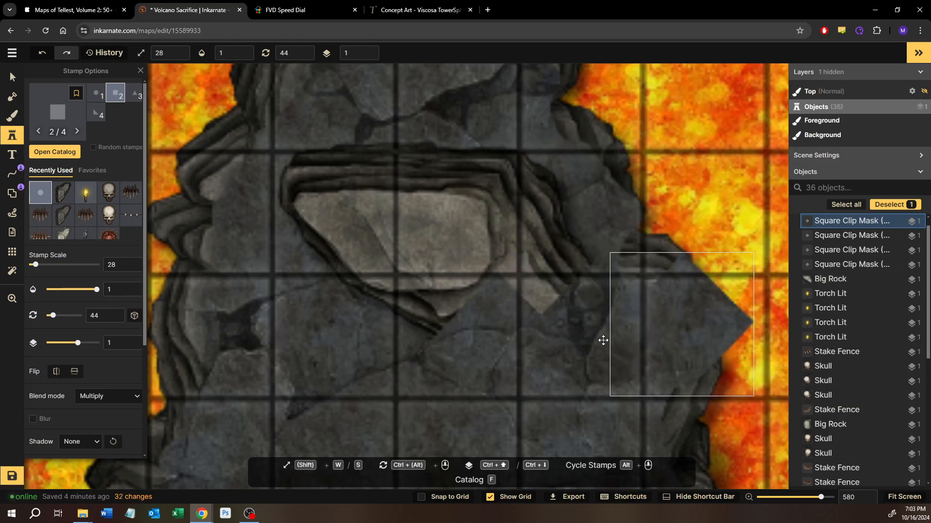
{"action": "left_click", "coordinate": [541, 297]}
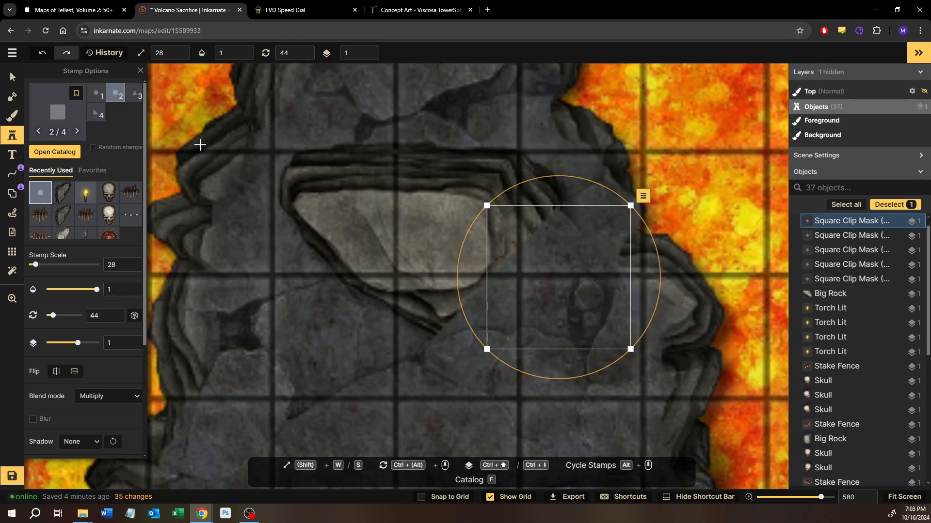
Switch to the circle clip mask and place two of them over the remaining ledges at the rock's upper-right corner
{"action": "left_click", "coordinate": [97, 94]}
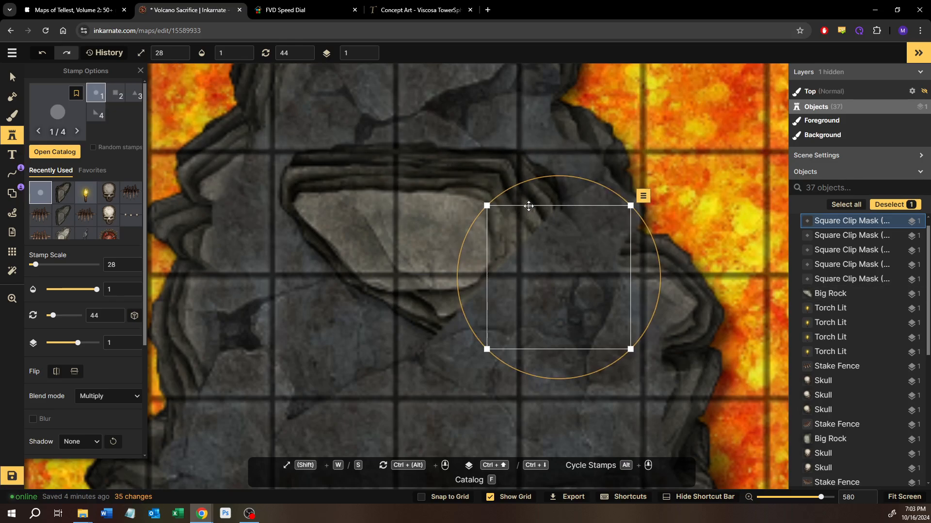
{"action": "left_click", "coordinate": [522, 153]}
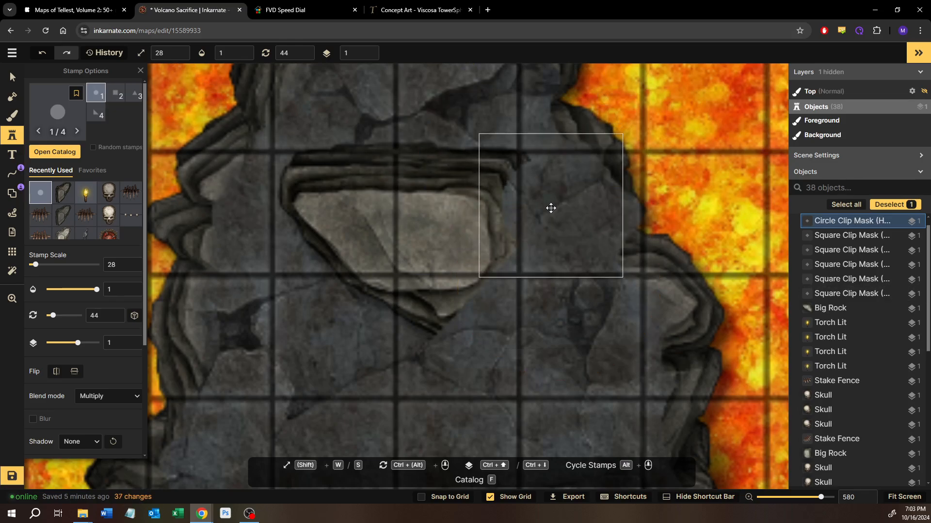
{"action": "left_click", "coordinate": [551, 240]}
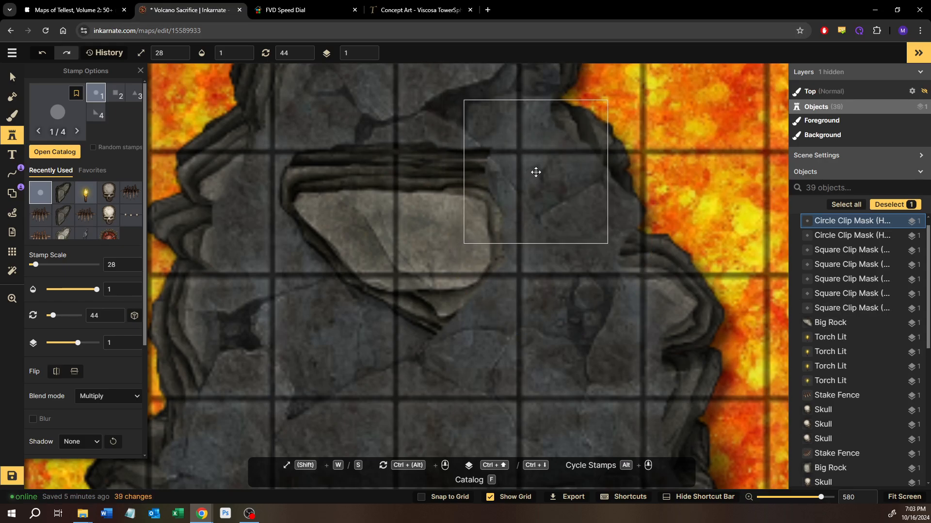
{"action": "left_click", "coordinate": [538, 173]}
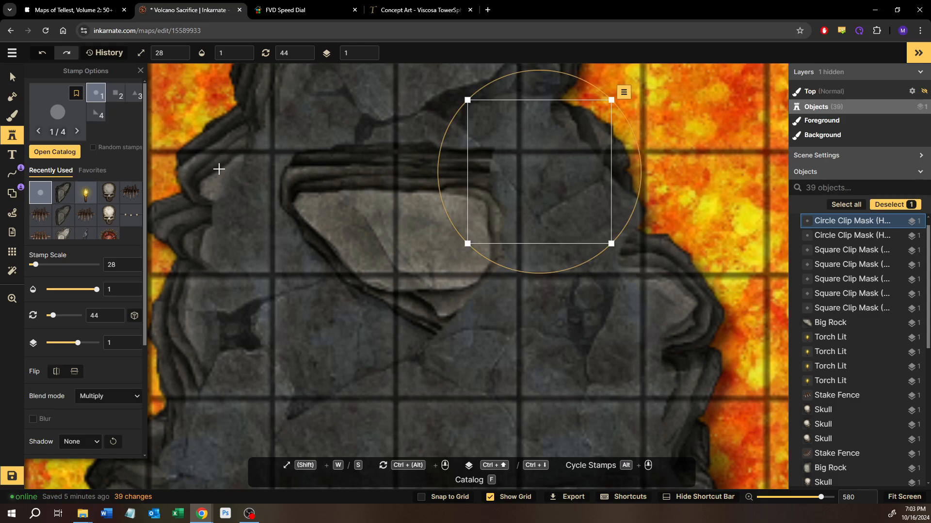
Set up the Path tool with a solid line style and a black colour
{"action": "left_click", "coordinate": [12, 115]}
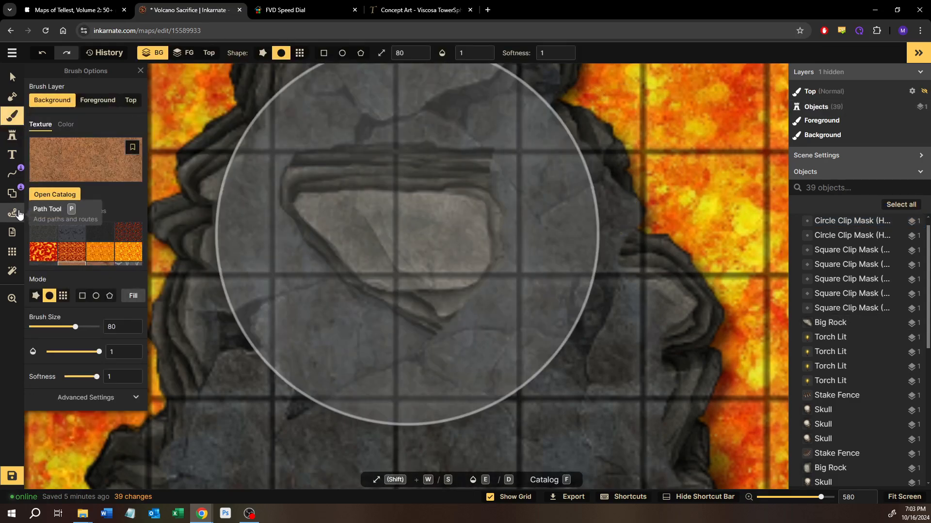
{"action": "key", "text": "p"}
{"action": "scroll", "coordinate": [480, 186], "scroll_direction": "up", "scroll_amount": 3}
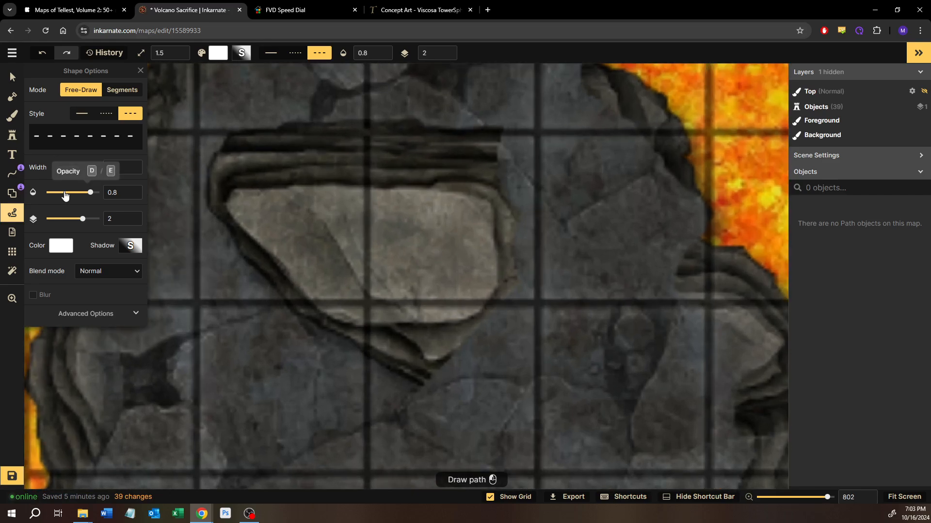
{"action": "left_click", "coordinate": [12, 116]}
{"action": "left_click", "coordinate": [8, 217]}
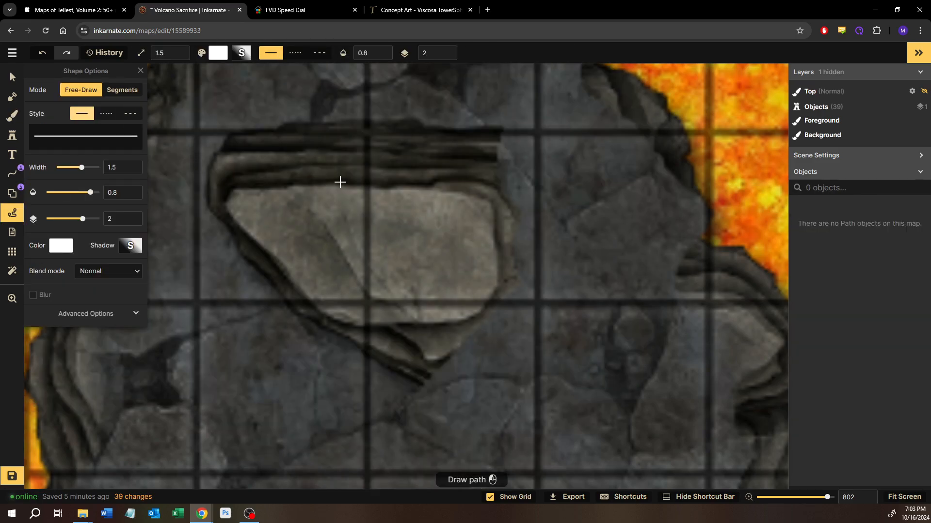
{"action": "left_click", "coordinate": [66, 249]}
{"action": "left_click_drag", "start_coordinate": [166, 236], "coordinate": [149, 242]}
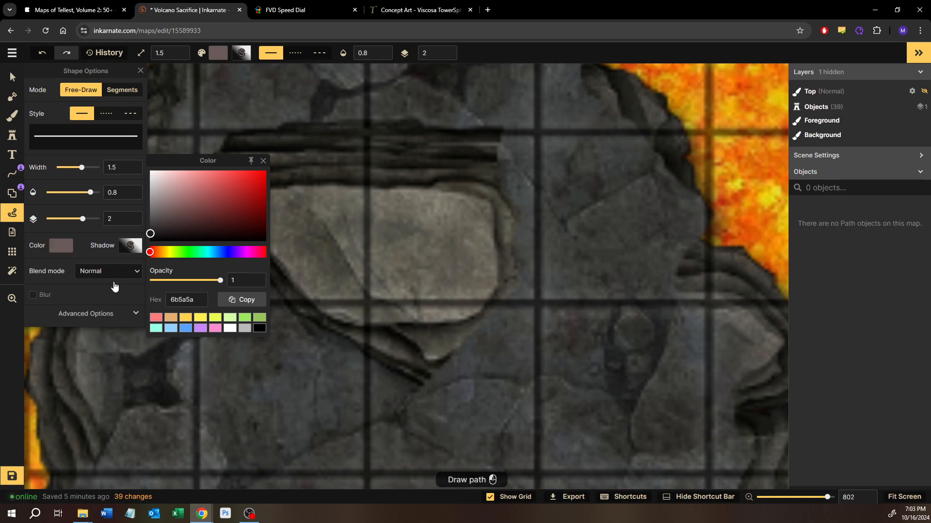
Try a short black path at the rock's lower tip and scale it down
{"action": "left_click_drag", "start_coordinate": [421, 384], "coordinate": [463, 384]}
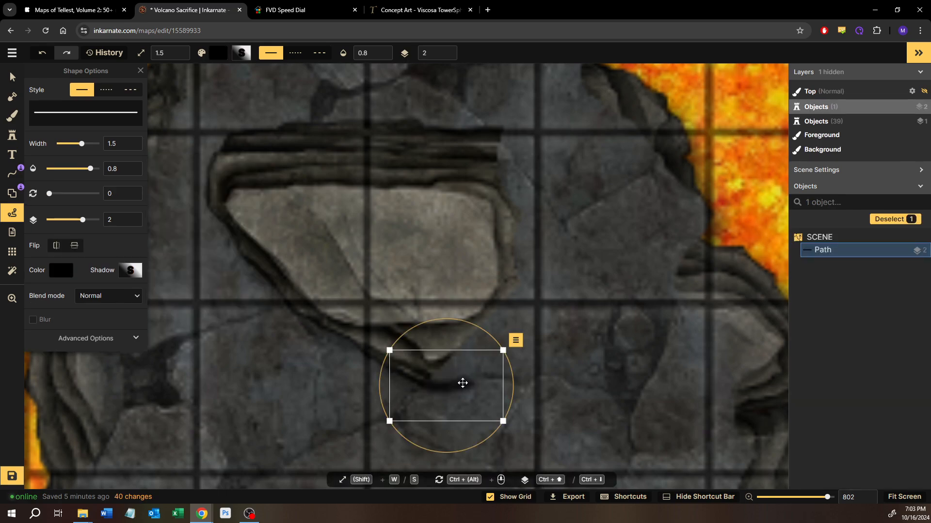
{"action": "key", "text": "s"}
{"action": "key", "text": "s"}
{"action": "key", "text": "s"}
{"action": "key", "text": "s"}
{"action": "key", "text": "s"}
{"action": "key", "text": "s"}
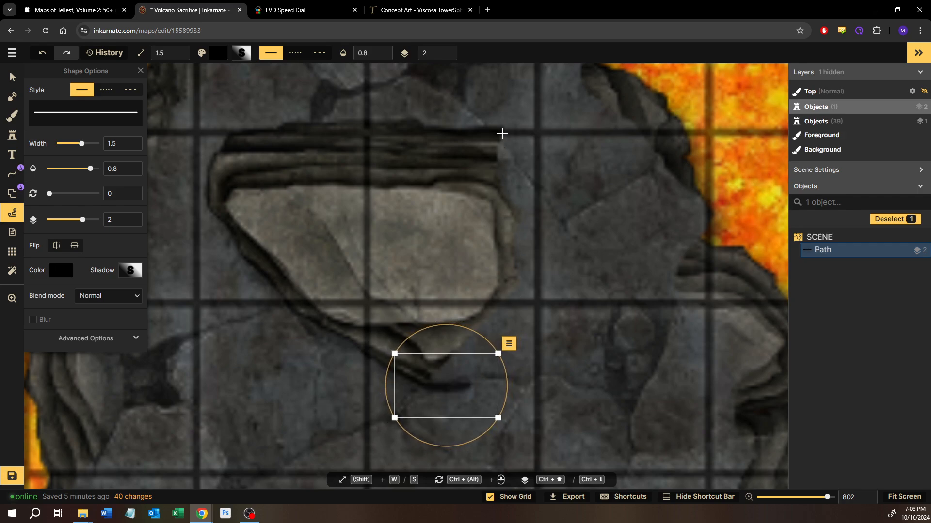
Try a long curved path around the rock's cut right side, scale it down and shift it upwards
{"action": "left_click_drag", "start_coordinate": [502, 133], "coordinate": [541, 178]}
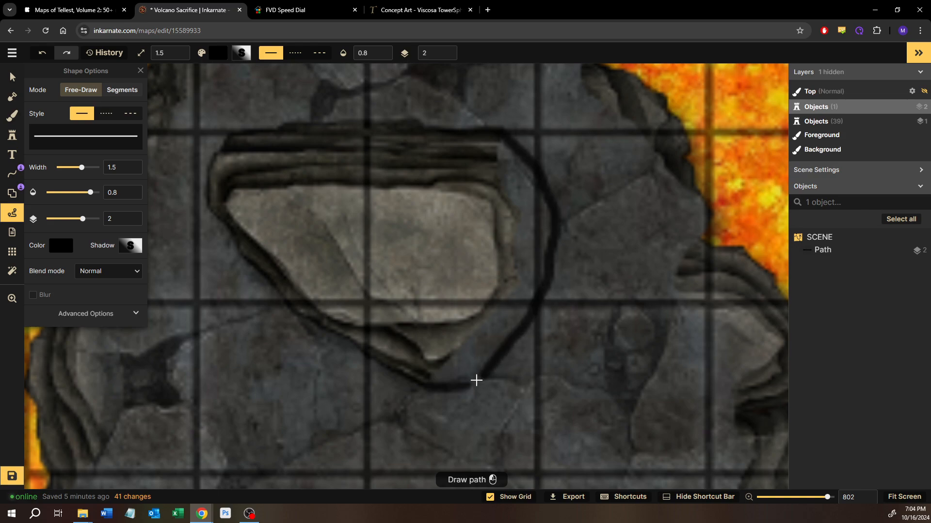
{"action": "left_click_drag", "start_coordinate": [468, 384], "coordinate": [468, 384]}
{"action": "key", "text": "s"}
{"action": "key", "text": "s"}
{"action": "key", "text": "s"}
{"action": "key", "text": "s"}
{"action": "key", "text": "s"}
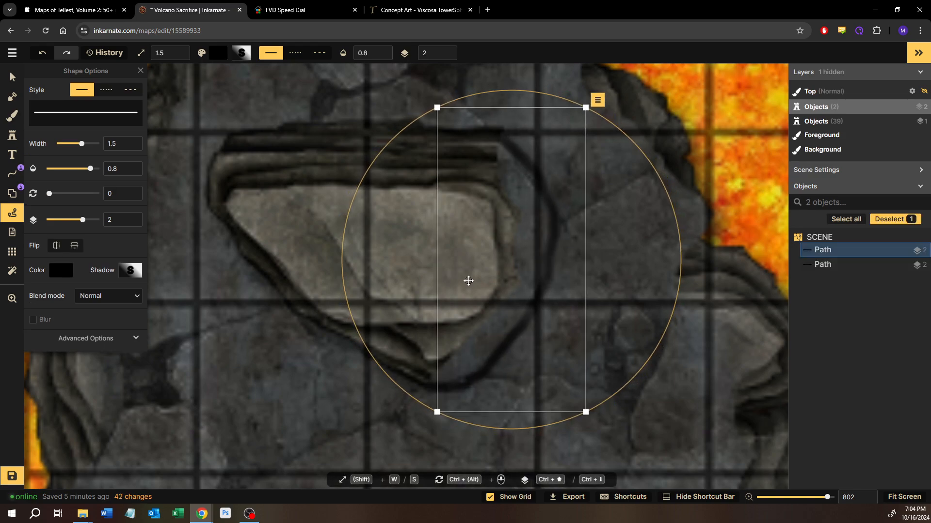
{"action": "left_click_drag", "start_coordinate": [540, 254], "coordinate": [540, 240]}
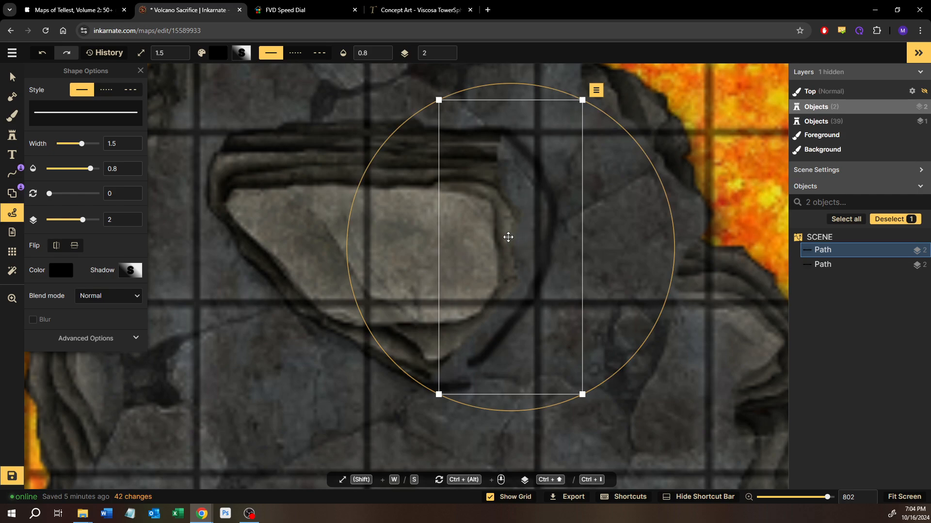
Delete both trial paths beside the rock
{"action": "key", "text": "Delete"}
{"action": "left_click", "coordinate": [455, 381]}
{"action": "key", "text": "Delete"}
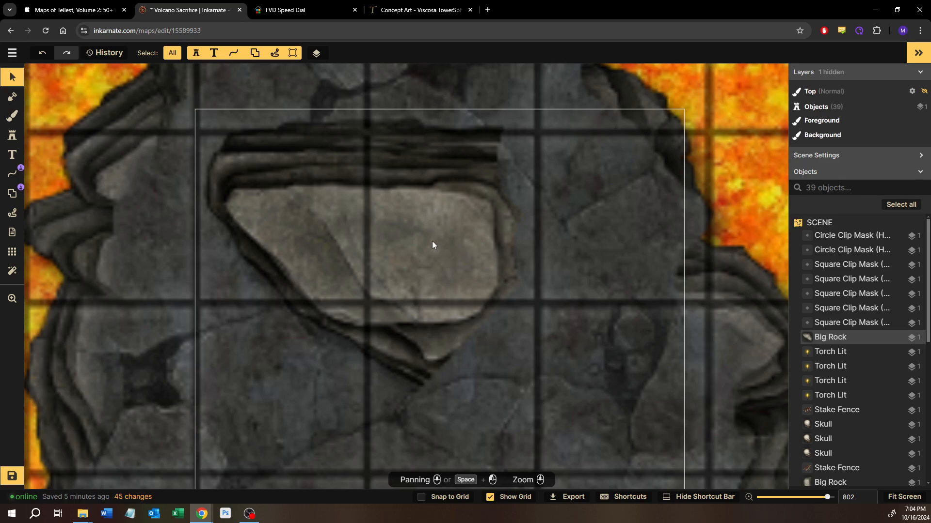
Set the path width to 1 and draw a curved edge line from the rock's upper-right ledges around to its lower tip
{"action": "left_click_drag", "start_coordinate": [428, 242], "coordinate": [423, 270]}
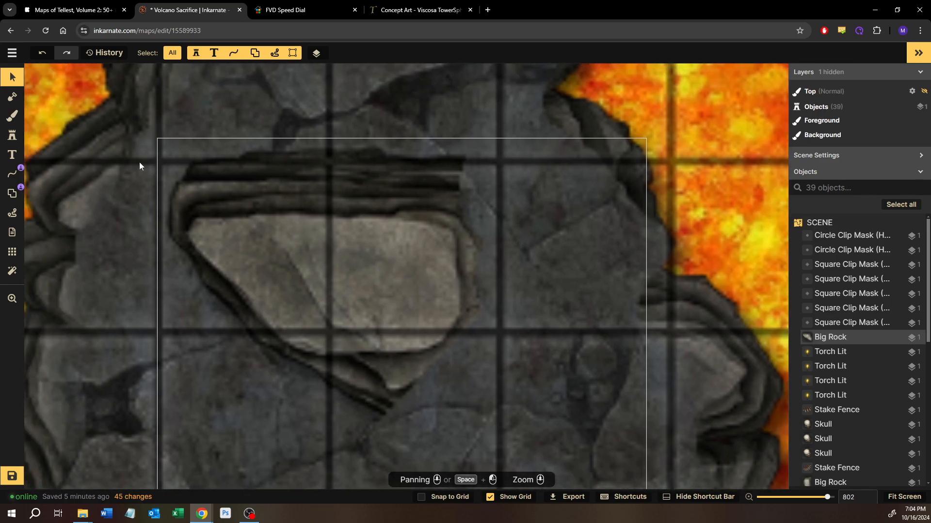
{"action": "left_click", "coordinate": [13, 213]}
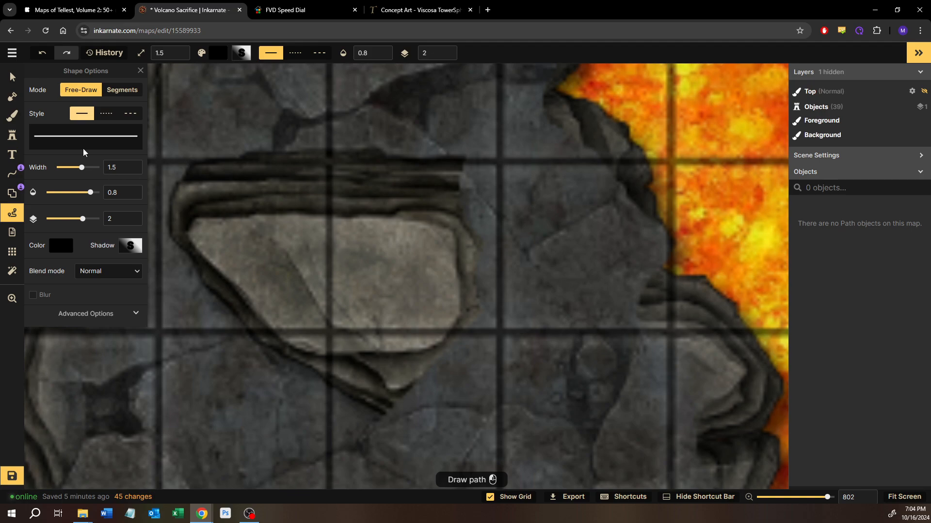
{"action": "left_click", "coordinate": [132, 170]}
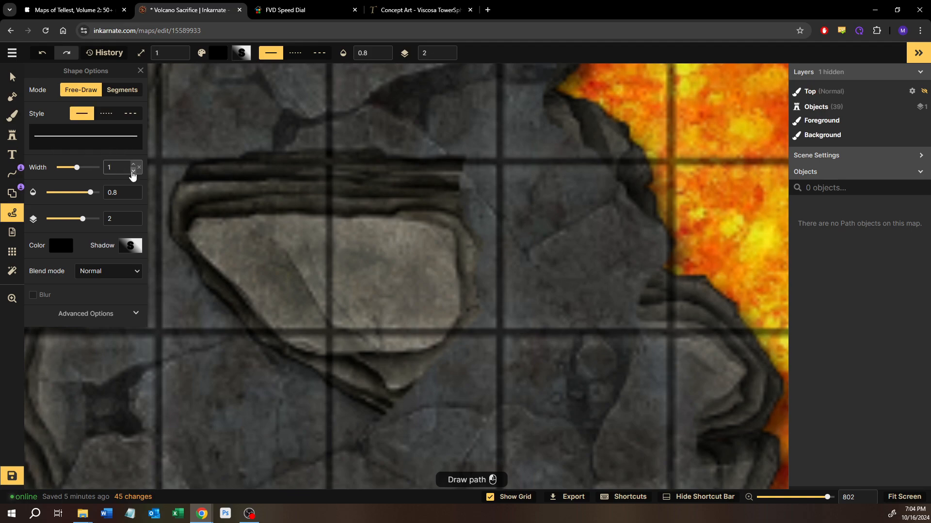
{"action": "left_click_drag", "start_coordinate": [458, 183], "coordinate": [487, 195]}
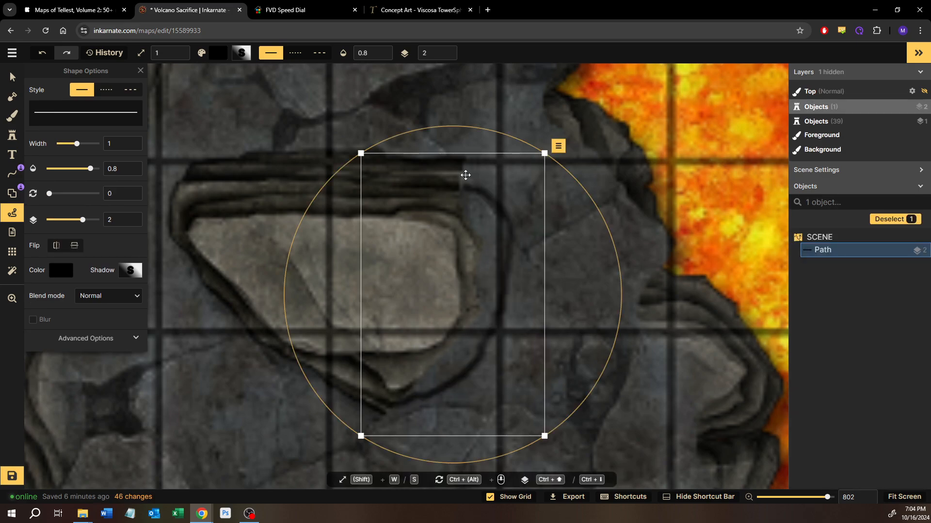
{"action": "left_click_drag", "start_coordinate": [459, 168], "coordinate": [517, 196]}
{"action": "key", "text": "ctrl+z"}
{"action": "left_click", "coordinate": [468, 97]}
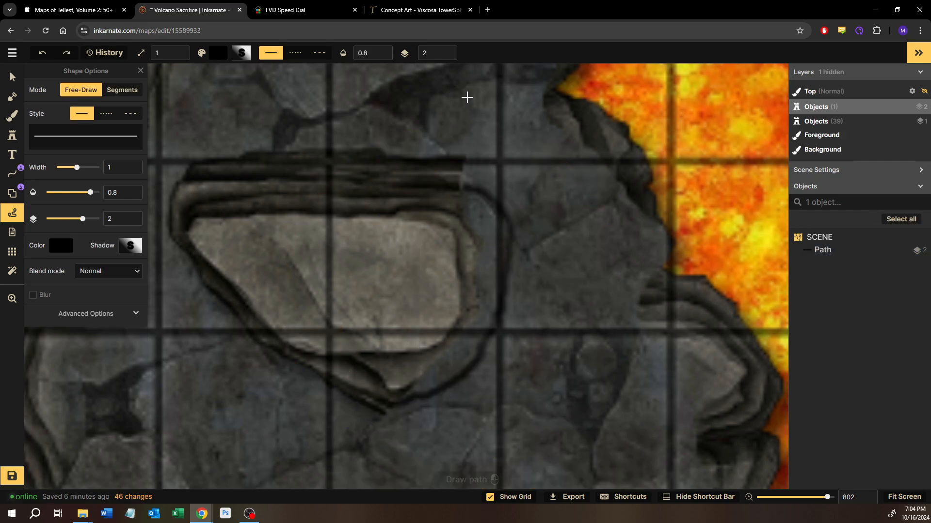
Draw a second curved path just outside the first, from the rock's top ledge to its lower tip, and deselect it
{"action": "left_click_drag", "start_coordinate": [461, 168], "coordinate": [483, 175]}
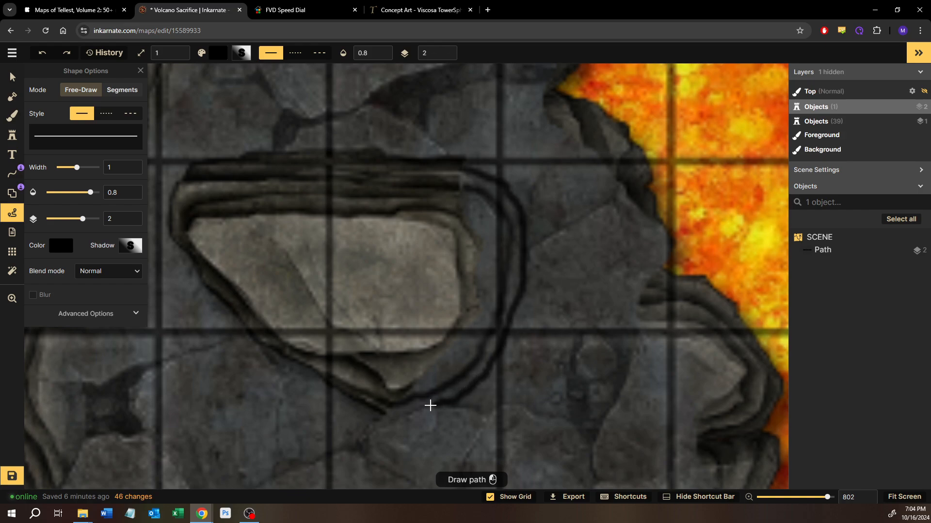
{"action": "left_click_drag", "start_coordinate": [394, 403], "coordinate": [394, 404]}
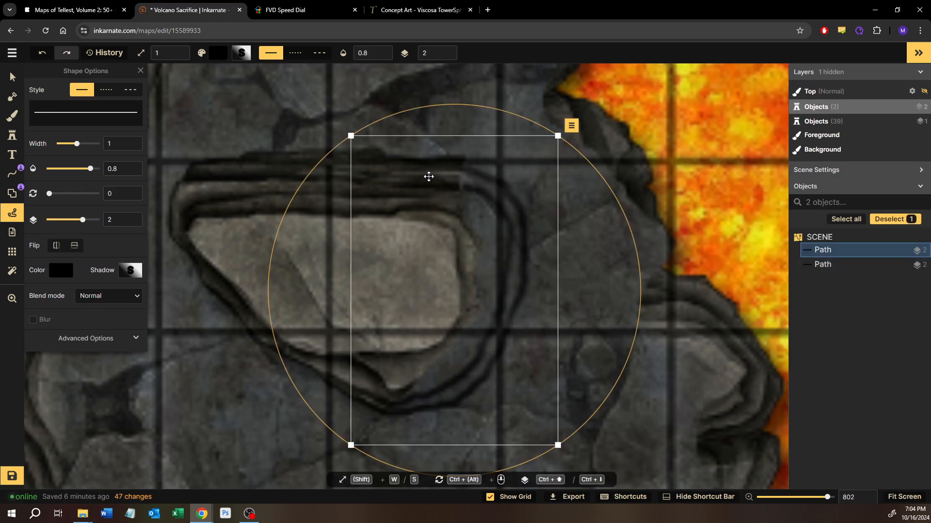
{"action": "left_click", "coordinate": [660, 169]}
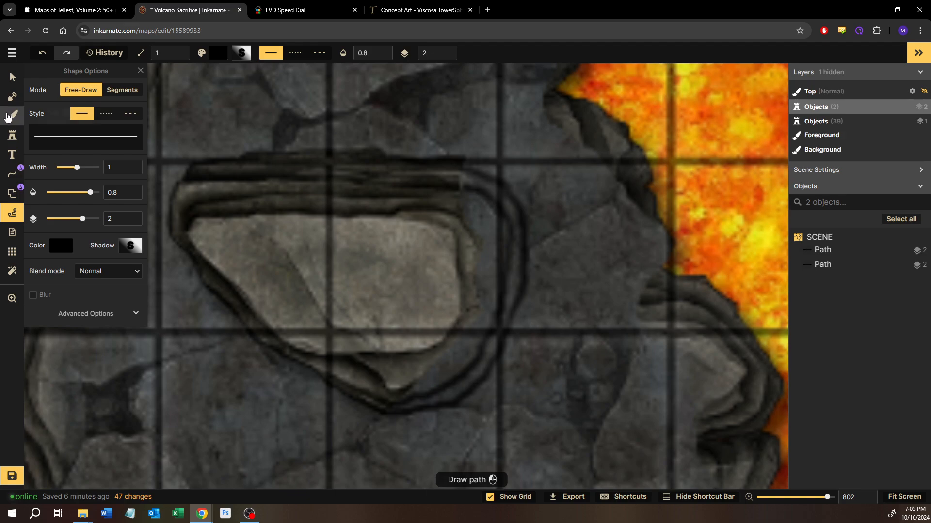
Switch to the background brush and reduce its size to 10
{"action": "left_click", "coordinate": [6, 115]}
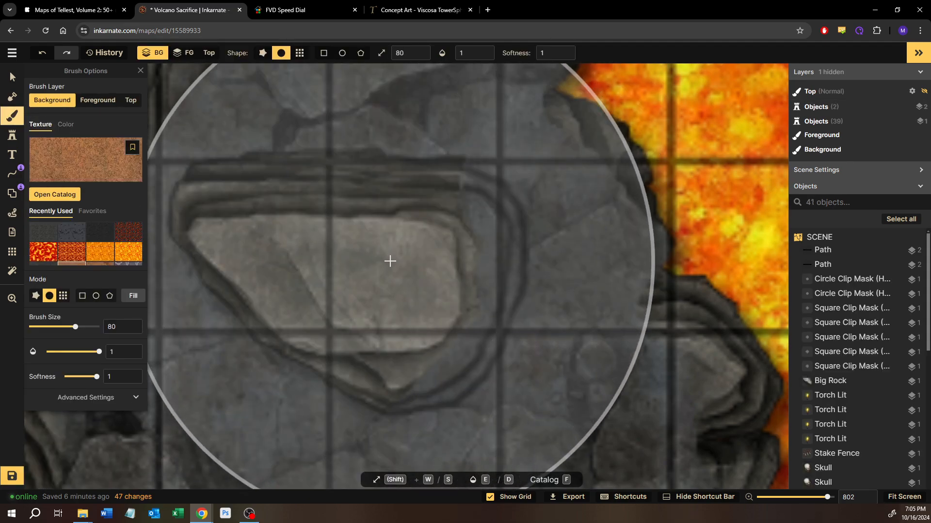
{"action": "key", "text": "s"}
{"action": "key", "text": "s"}
{"action": "key", "text": "s"}
{"action": "key", "text": "s"}
{"action": "key", "text": "s"}
{"action": "key", "text": "s"}
{"action": "key", "text": "s"}
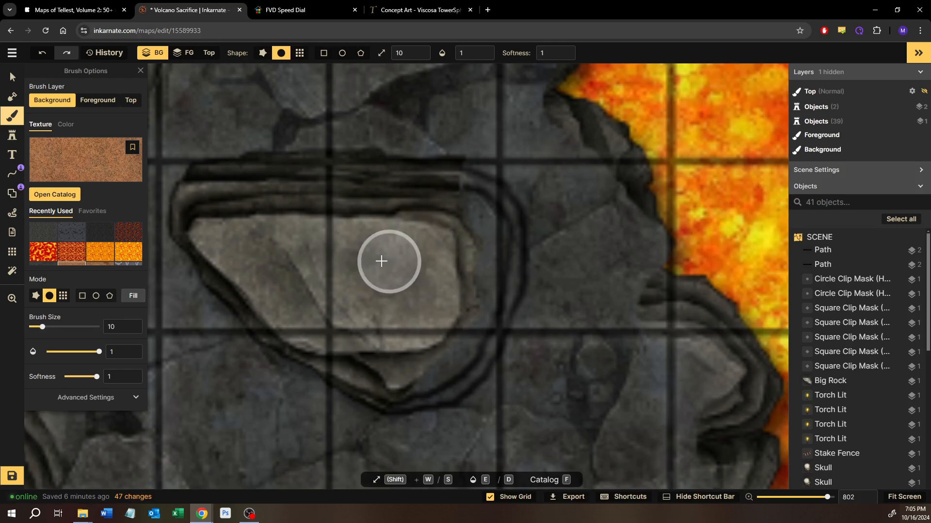
{"action": "left_click", "coordinate": [12, 212]}
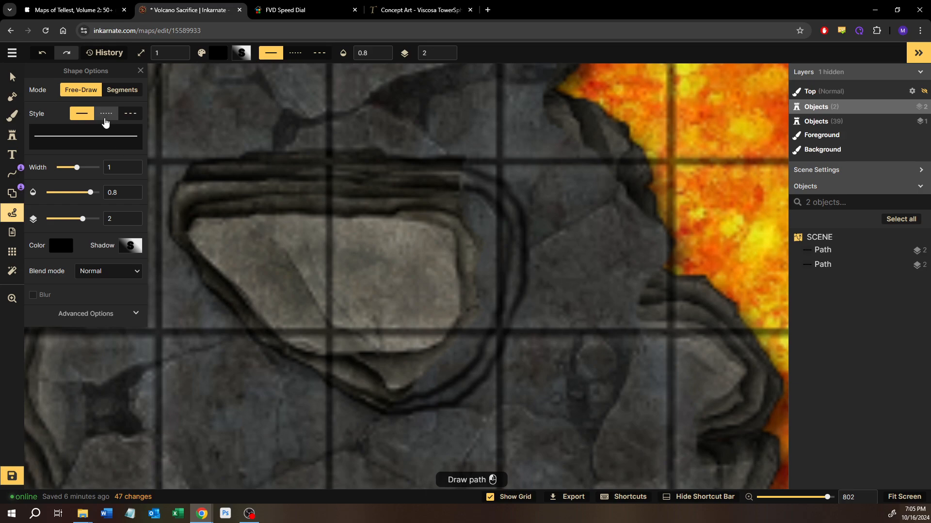
{"action": "left_click", "coordinate": [64, 250]}
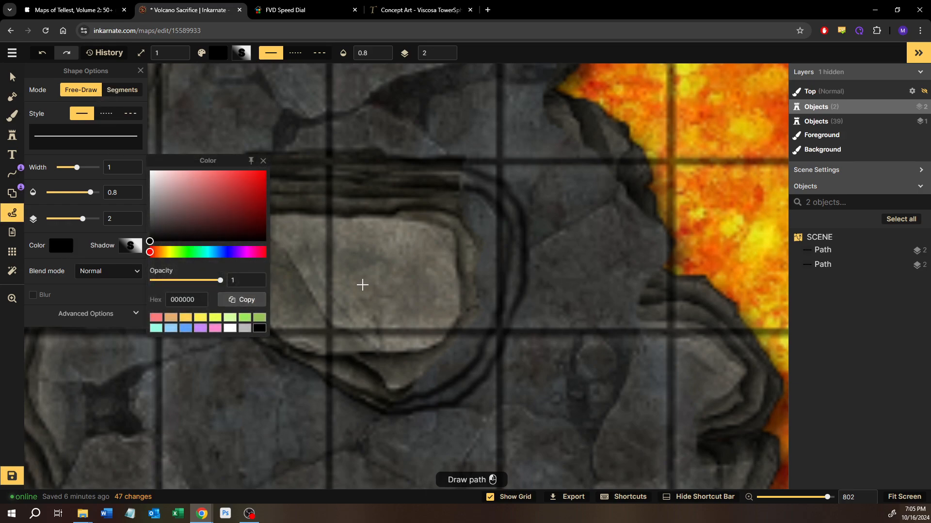
{"action": "left_click_drag", "start_coordinate": [381, 245], "coordinate": [387, 253]}
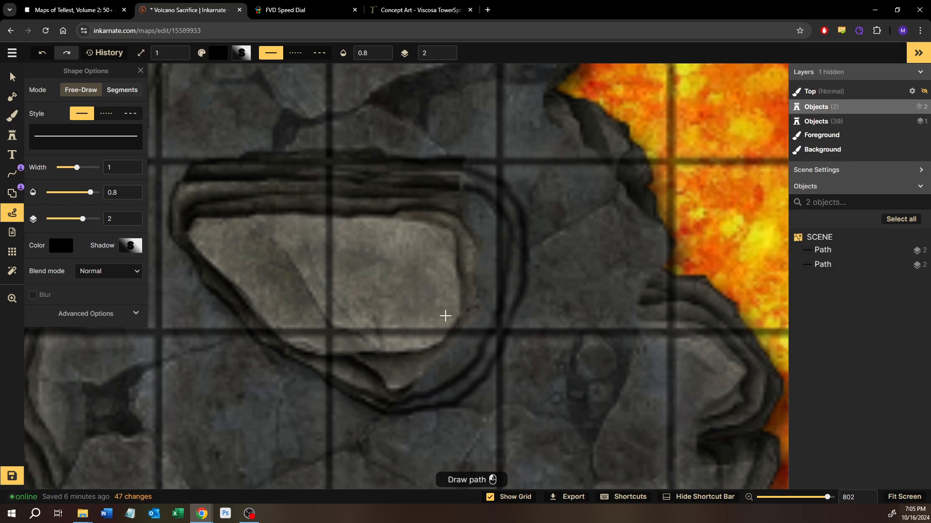
{"action": "key", "text": "ctrl+z"}
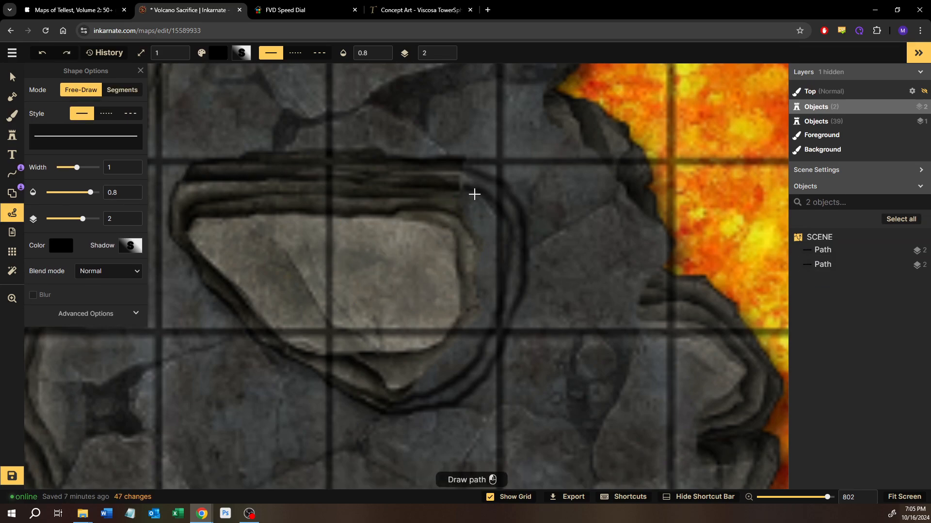
Try a short light grey path between the rock's lower tip and the curved edge lines, and delete it
{"action": "scroll", "coordinate": [449, 274], "scroll_direction": "down", "scroll_amount": 3}
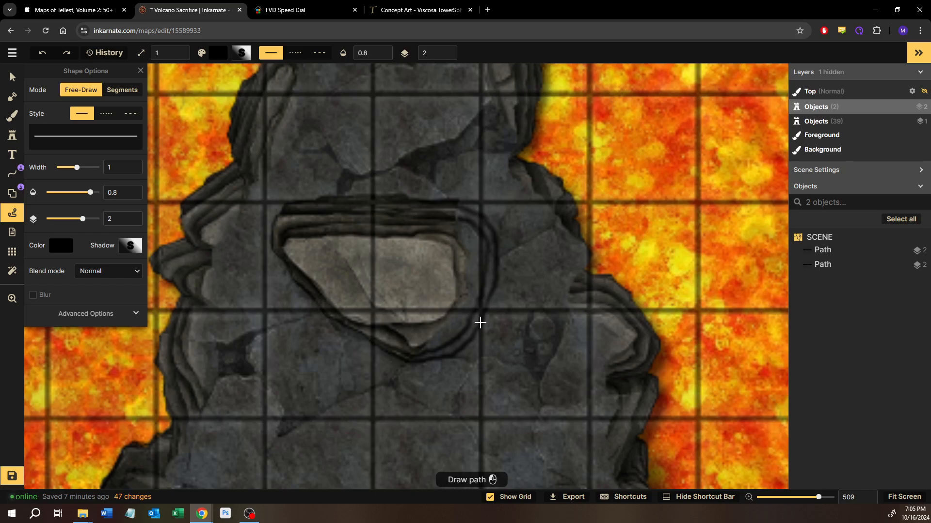
{"action": "scroll", "coordinate": [426, 308], "scroll_direction": "up", "scroll_amount": 3}
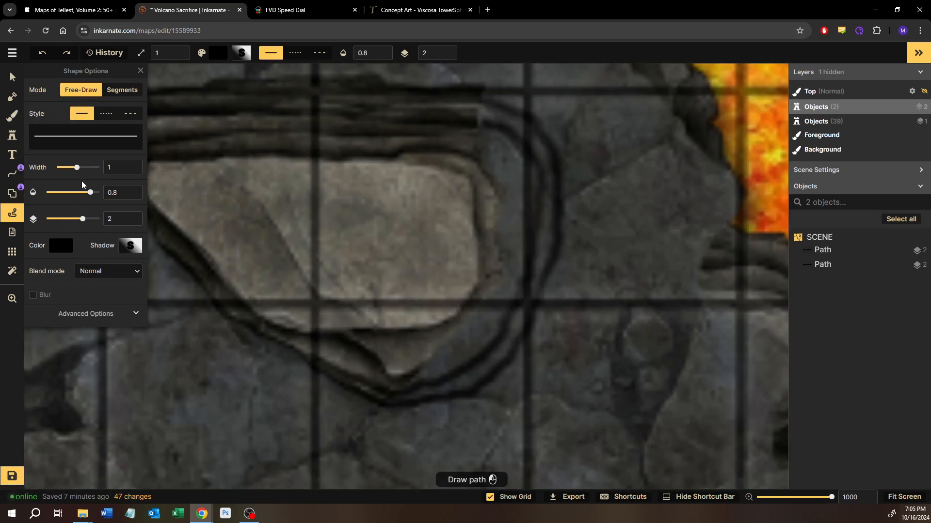
{"action": "left_click", "coordinate": [61, 246]}
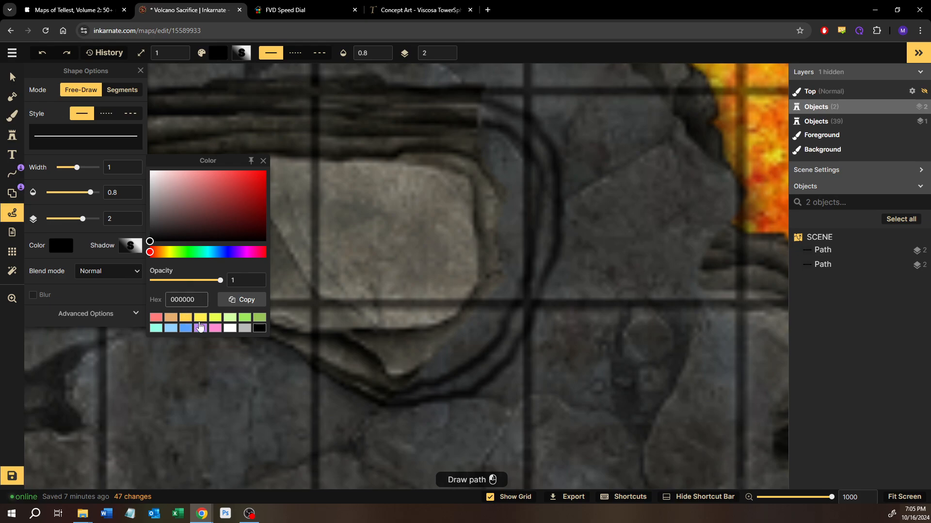
{"action": "left_click", "coordinate": [245, 328]}
{"action": "left_click_drag", "start_coordinate": [417, 376], "coordinate": [442, 366]}
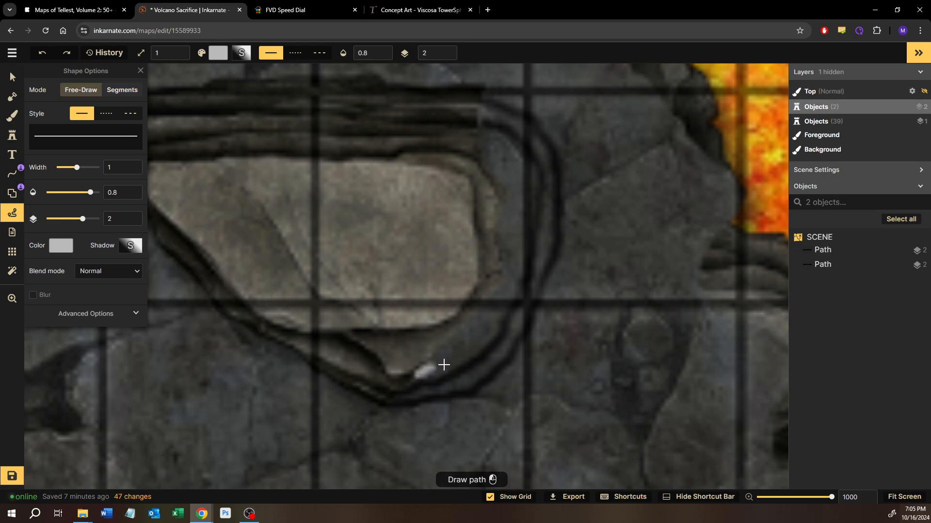
{"action": "left_click_drag", "start_coordinate": [476, 321], "coordinate": [442, 350]}
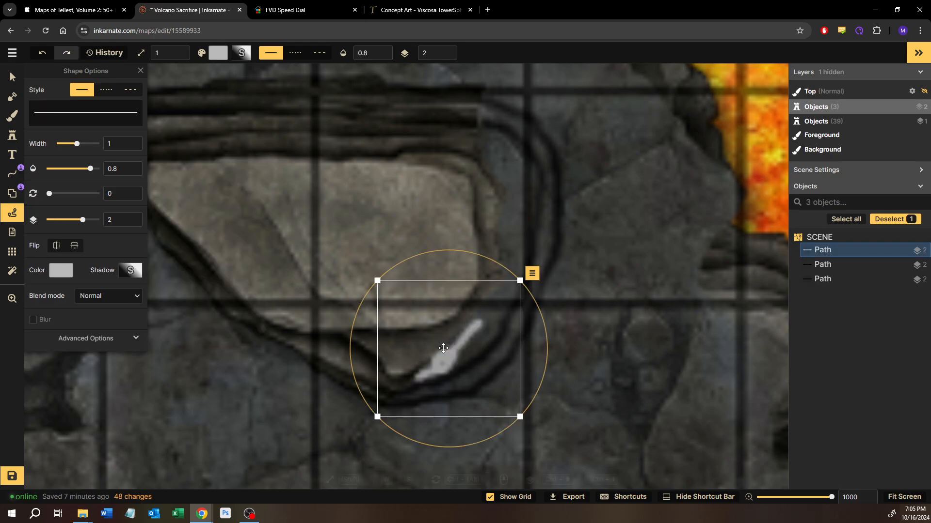
{"action": "key", "text": "Delete"}
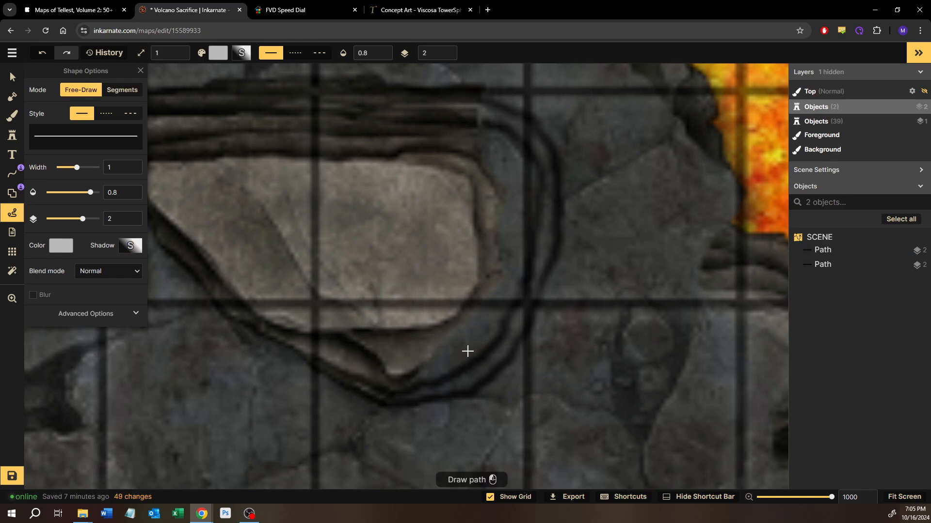
Delete the square clip mask on the right side of the light rock
{"action": "scroll", "coordinate": [444, 310], "scroll_direction": "down", "scroll_amount": 5}
{"action": "left_click", "coordinate": [10, 71]}
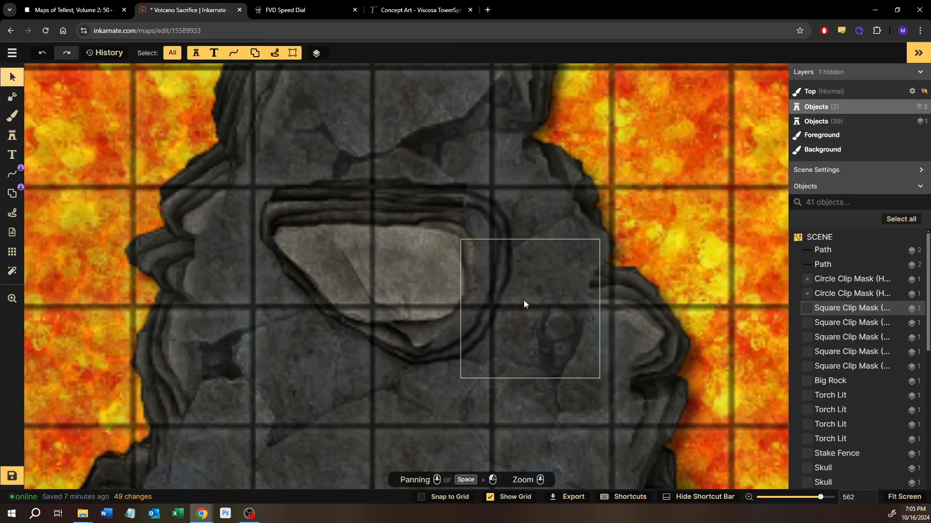
{"action": "left_click_drag", "start_coordinate": [525, 303], "coordinate": [583, 349]}
{"action": "key", "text": "Delete"}
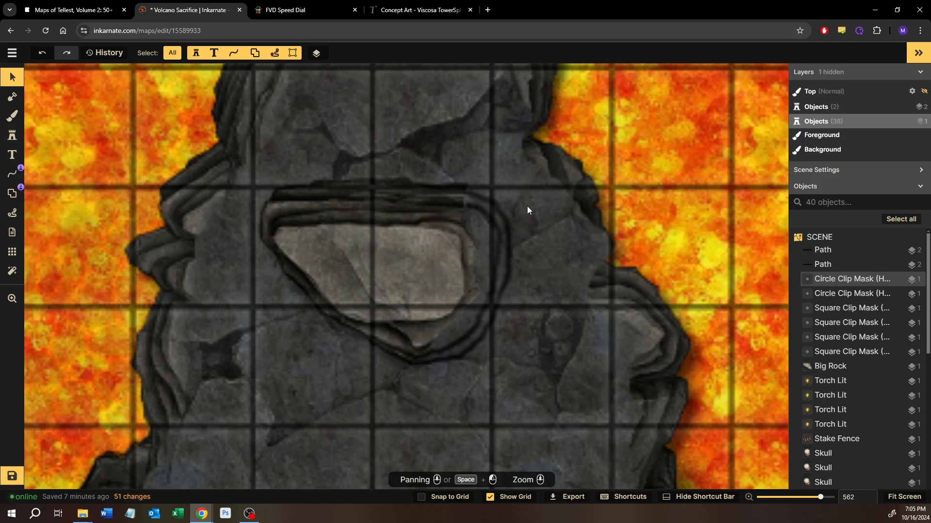
Move the small circle clip mask above the ledges at the rock's upper-right corner
{"action": "left_click", "coordinate": [527, 206]}
{"action": "left_click_drag", "start_coordinate": [527, 206], "coordinate": [522, 152]}
{"action": "left_click_drag", "start_coordinate": [576, 85], "coordinate": [535, 123]}
{"action": "left_click_drag", "start_coordinate": [492, 162], "coordinate": [503, 152]}
{"action": "left_click_drag", "start_coordinate": [543, 110], "coordinate": [493, 154]}
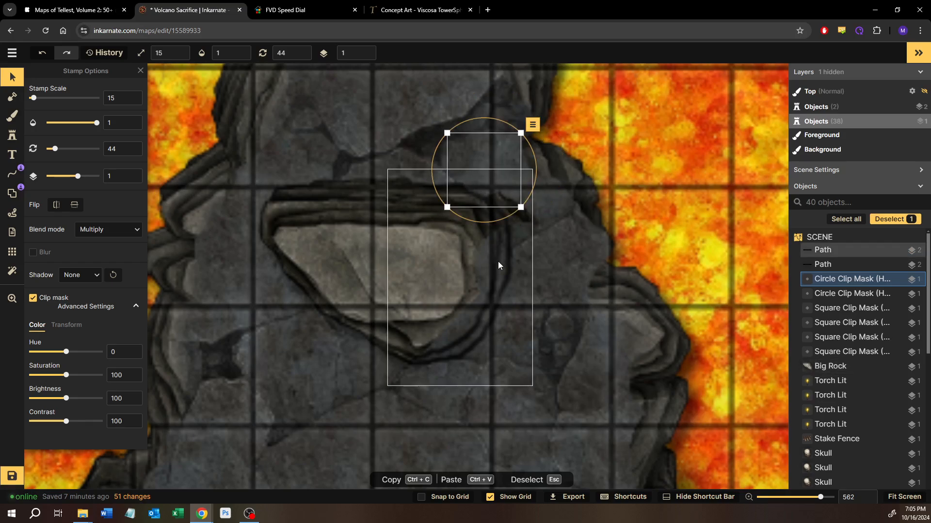
Delete one circle clip mask and two square clip masks hiding the rock's right and lower-right parts
{"action": "left_click_drag", "start_coordinate": [503, 266], "coordinate": [524, 396]}
{"action": "key", "text": "Delete"}
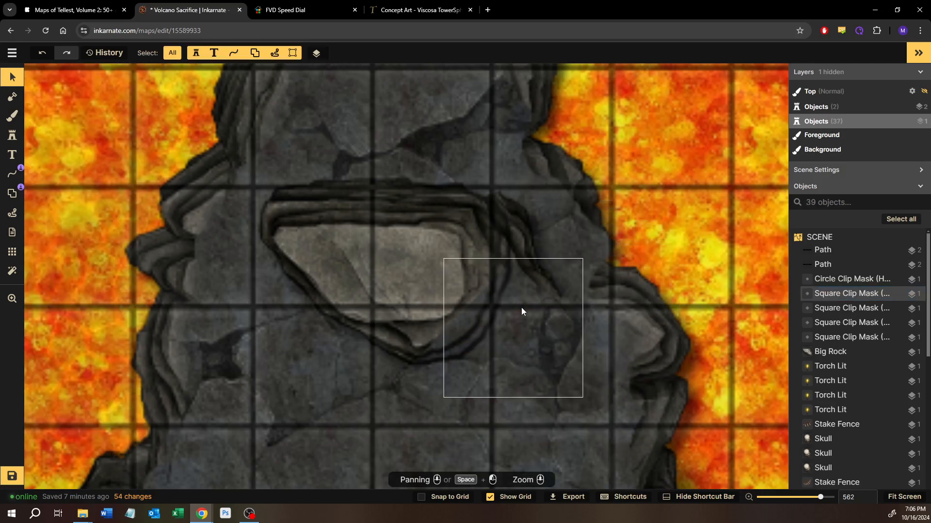
{"action": "left_click", "coordinate": [491, 360]}
{"action": "key", "text": "Delete"}
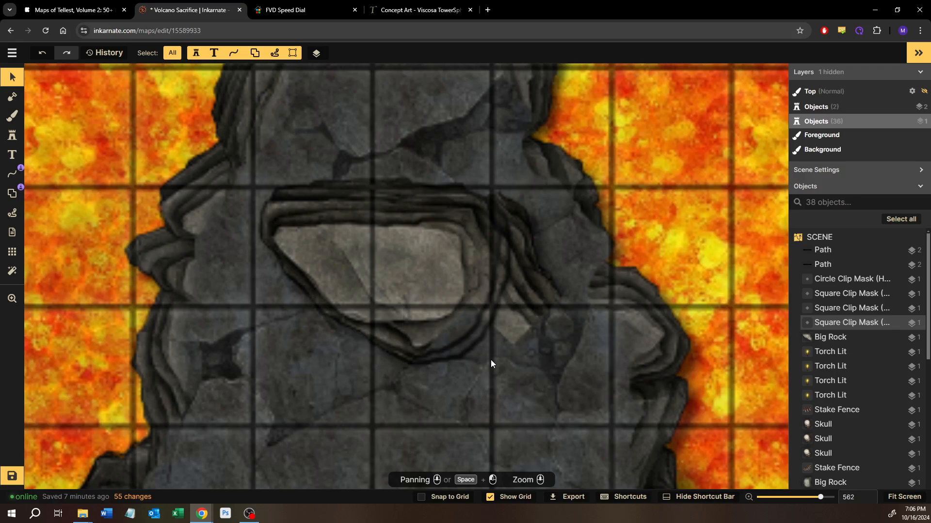
{"action": "left_click", "coordinate": [491, 360]}
{"action": "key", "text": "Delete"}
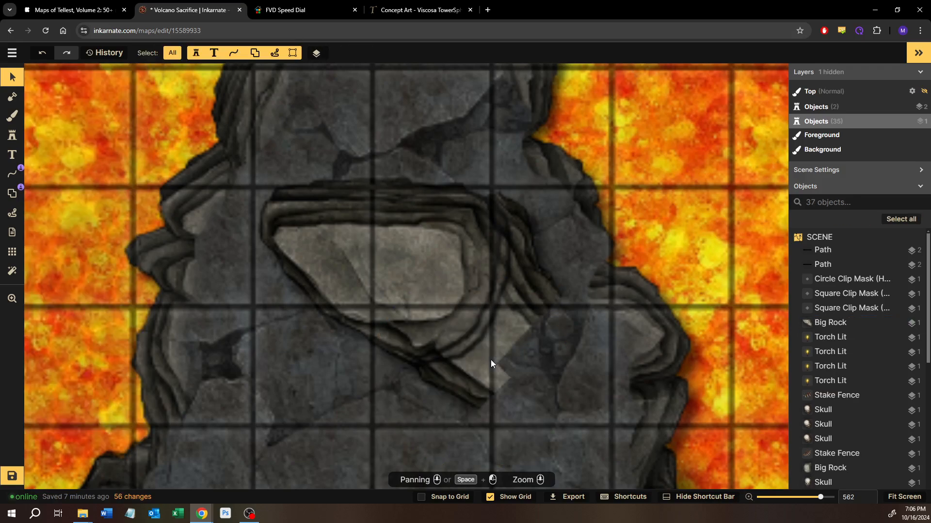
{"action": "left_click", "coordinate": [538, 366]}
Place circle clip masks at scale 28 over the exposed rock below and to the right of its lower tip
{"action": "left_click", "coordinate": [12, 135]}
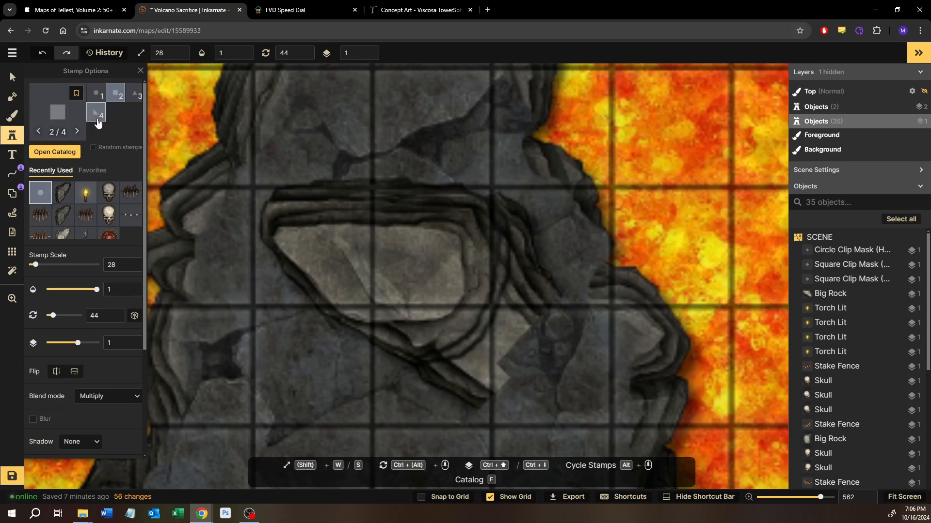
{"action": "left_click", "coordinate": [96, 96]}
{"action": "scroll", "coordinate": [458, 419], "scroll_direction": "up", "scroll_amount": 3}
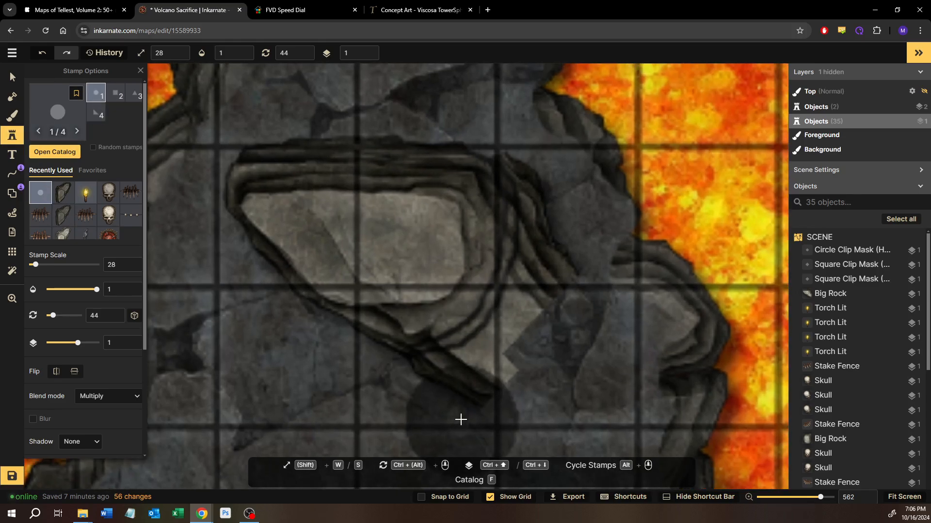
{"action": "scroll", "coordinate": [429, 407], "scroll_direction": "up", "scroll_amount": 4}
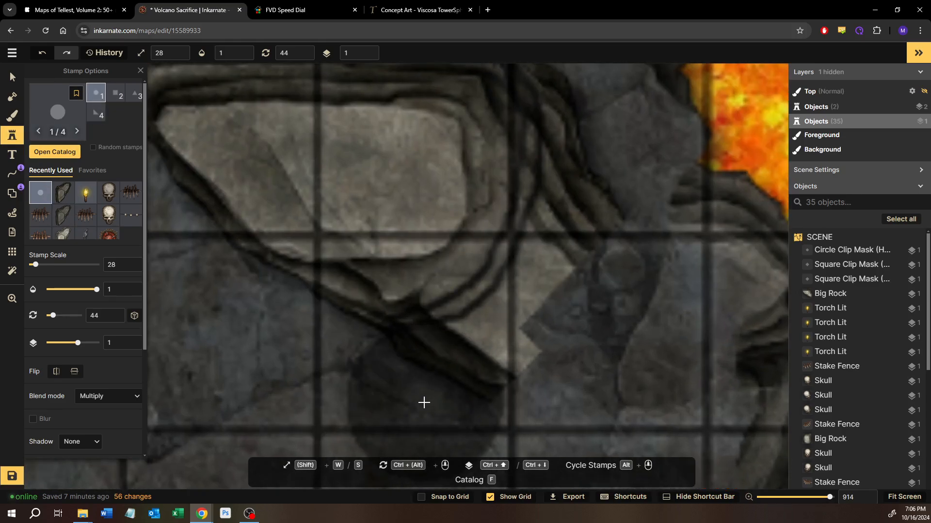
{"action": "left_click", "coordinate": [424, 403]}
{"action": "left_click", "coordinate": [623, 306]}
{"action": "left_click_drag", "start_coordinate": [623, 306], "coordinate": [482, 395]}
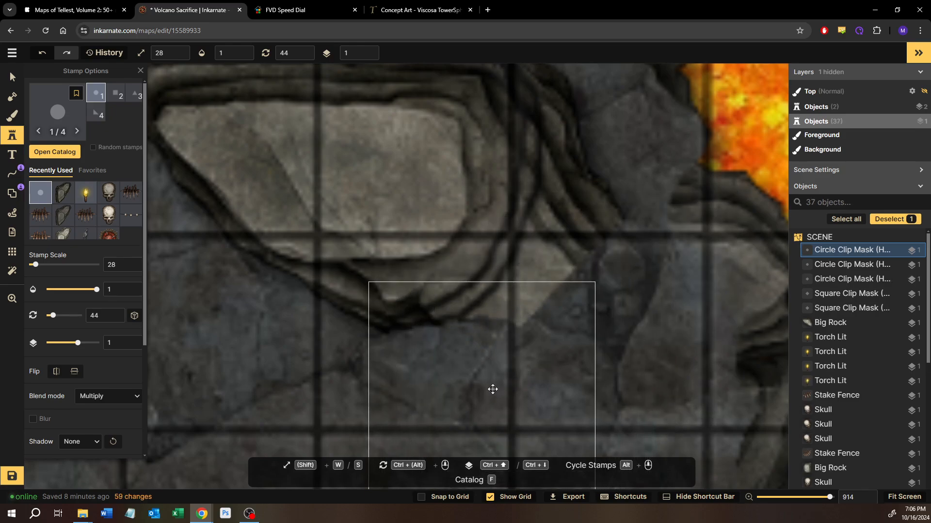
Cover the exposed rock outside the curved right edge with more circle clip masks at scale 28
{"action": "left_click", "coordinate": [607, 225]}
{"action": "left_click_drag", "start_coordinate": [598, 263], "coordinate": [527, 368]}
{"action": "left_click_drag", "start_coordinate": [607, 146], "coordinate": [560, 336]}
{"action": "left_click_drag", "start_coordinate": [619, 151], "coordinate": [589, 265]}
Place a circle clip mask above the remaining ledges beyond the rock's upper-right corner and reduce its scale to 15
{"action": "left_click_drag", "start_coordinate": [525, 234], "coordinate": [411, 385]}
{"action": "left_click", "coordinate": [474, 193]}
{"action": "key", "text": "s"}
{"action": "key", "text": "s"}
{"action": "key", "text": "s"}
{"action": "key", "text": "s"}
{"action": "key", "text": "s"}
{"action": "key", "text": "s"}
{"action": "key", "text": "s"}
{"action": "key", "text": "s"}
{"action": "key", "text": "s"}
{"action": "key", "text": "s"}
{"action": "key", "text": "s"}
{"action": "key", "text": "s"}
{"action": "key", "text": "s"}
{"action": "key", "text": "s"}
{"action": "key", "text": "s"}
{"action": "key", "text": "s"}
{"action": "key", "text": "s"}
{"action": "key", "text": "s"}
{"action": "key", "text": "s"}
{"action": "key", "text": "s"}
{"action": "key", "text": "s"}
{"action": "key", "text": "s"}
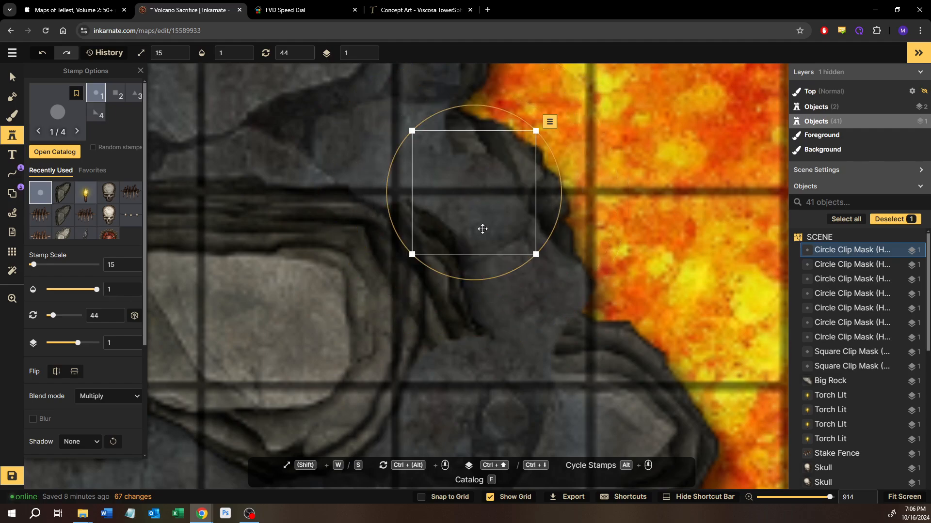
Hide the leftover ledge pieces along the outside of the rock's upper-right curve with scale 15 circle clip masks
{"action": "left_click", "coordinate": [471, 348]}
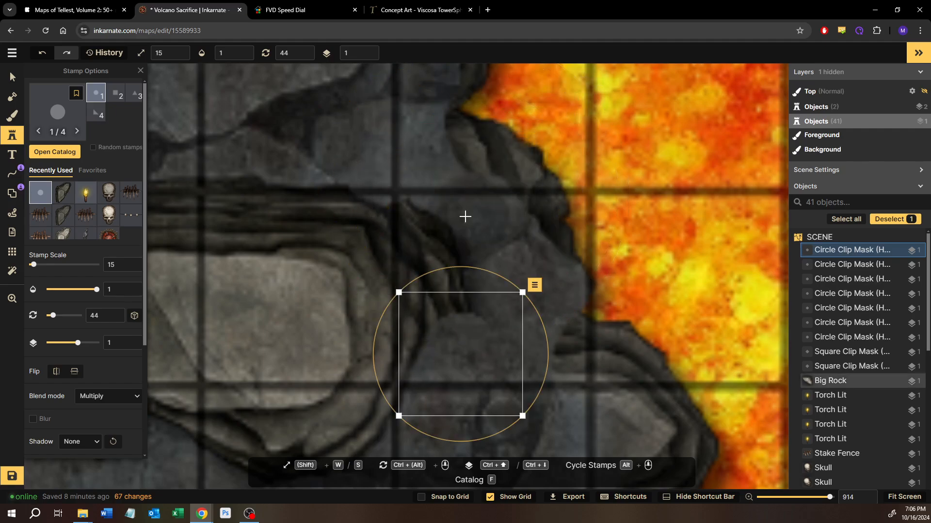
{"action": "left_click", "coordinate": [465, 306]}
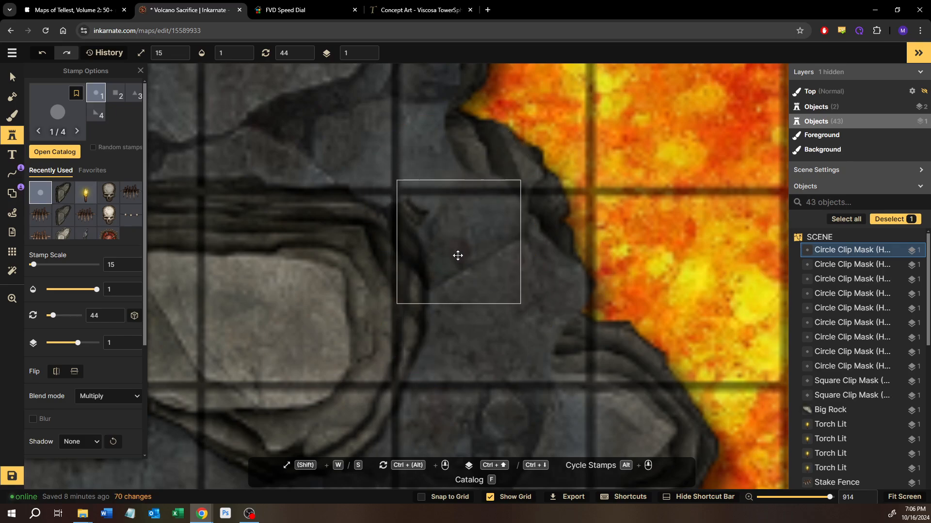
{"action": "left_click", "coordinate": [466, 271]}
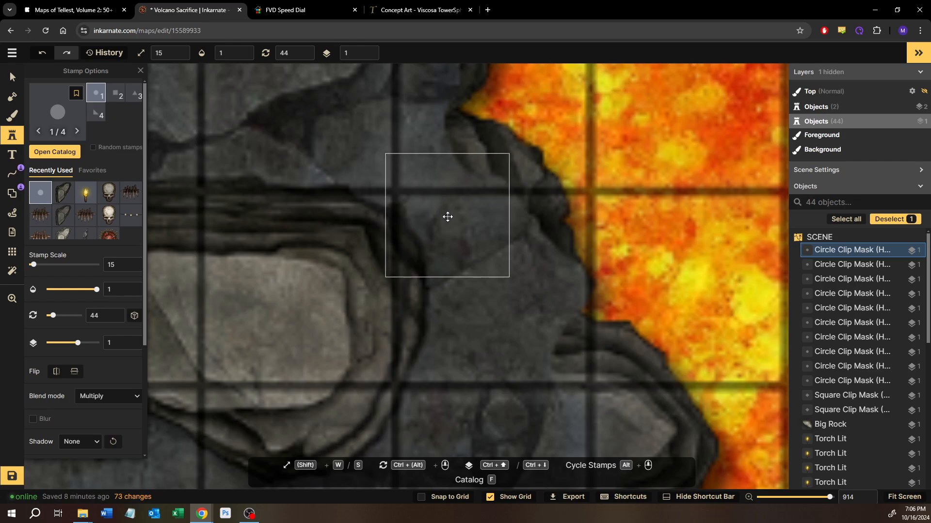
{"action": "left_click", "coordinate": [429, 194]}
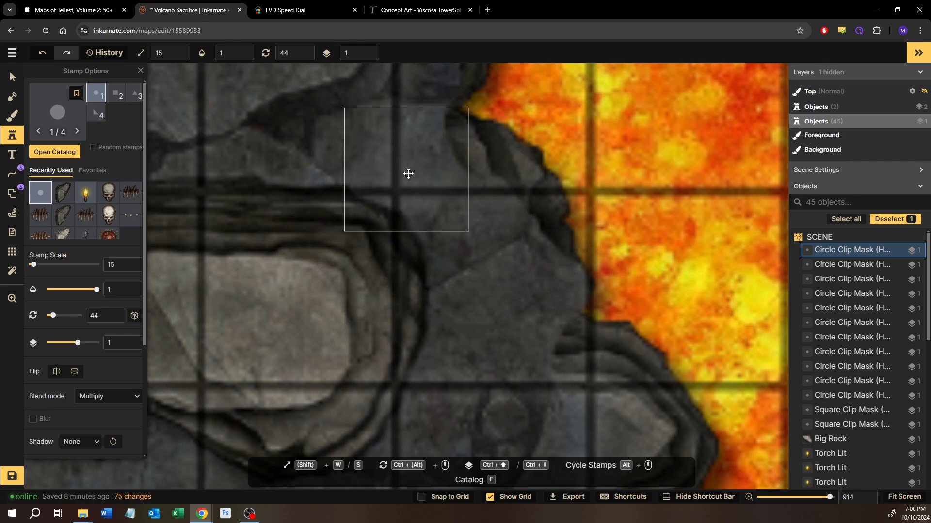
Reduce the last circle clip mask to scale 11 and fit it against the rock's upper-right corner
{"action": "key", "text": "s"}
{"action": "key", "text": "s"}
{"action": "key", "text": "s"}
{"action": "key", "text": "s"}
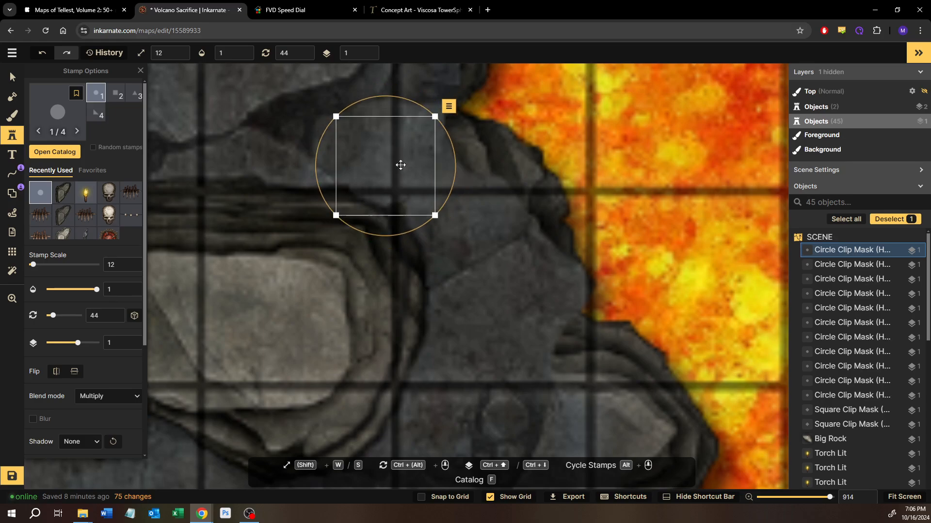
Deselect the clip mask, review the reshaped rock on the map, and save the map
{"action": "scroll", "coordinate": [458, 281], "scroll_direction": "down", "scroll_amount": 3}
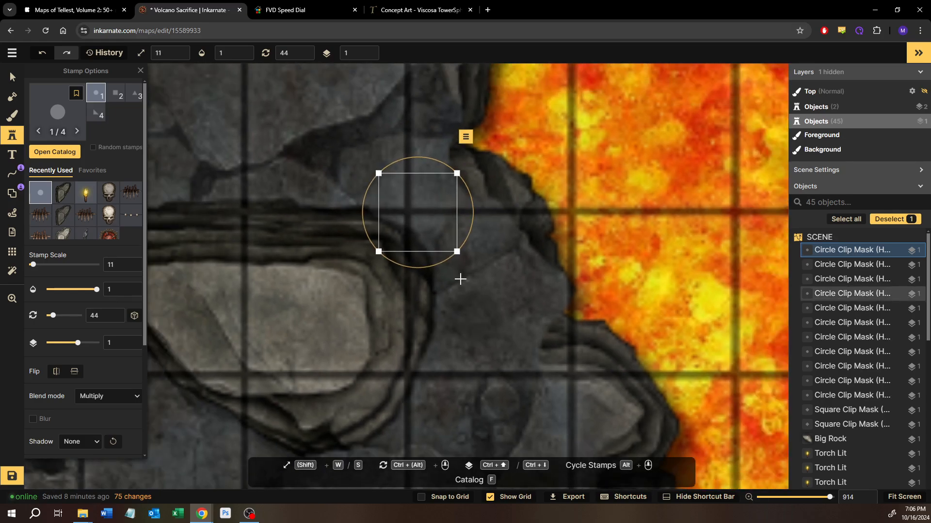
{"action": "scroll", "coordinate": [455, 286], "scroll_direction": "down", "scroll_amount": 10}
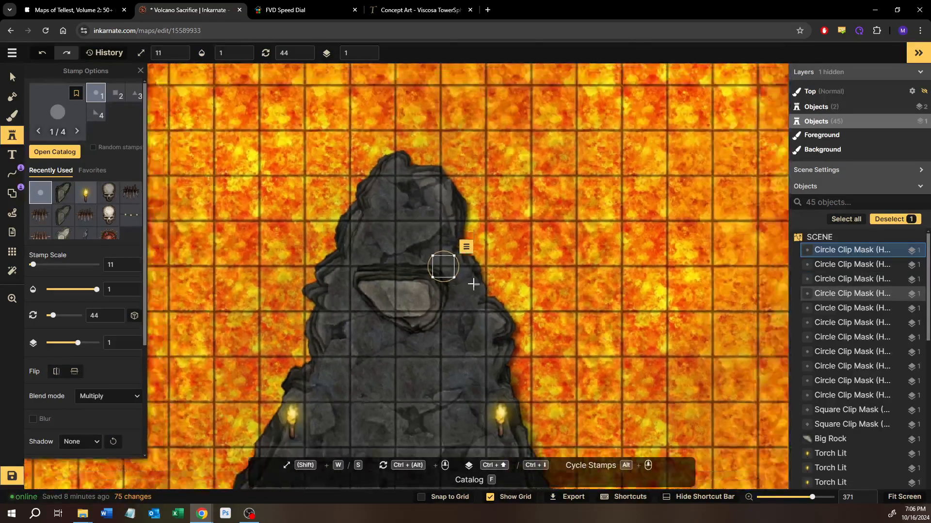
{"action": "left_click", "coordinate": [11, 75]}
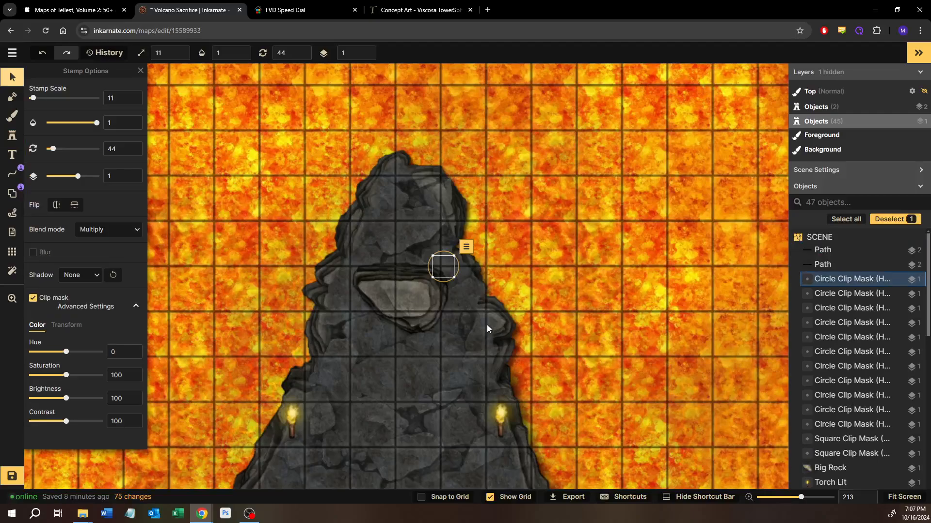
{"action": "scroll", "coordinate": [441, 355], "scroll_direction": "down", "scroll_amount": 2}
{"action": "left_click_drag", "start_coordinate": [365, 407], "coordinate": [457, 187]}
{"action": "mouse_move", "coordinate": [436, 337]}
{"action": "left_mouse_down"}
{"action": "mouse_move", "coordinate": [457, 287]}
{"action": "mouse_move", "coordinate": [331, 449]}
{"action": "left_mouse_up"}
{"action": "scroll", "coordinate": [452, 214], "scroll_direction": "up", "scroll_amount": 6}
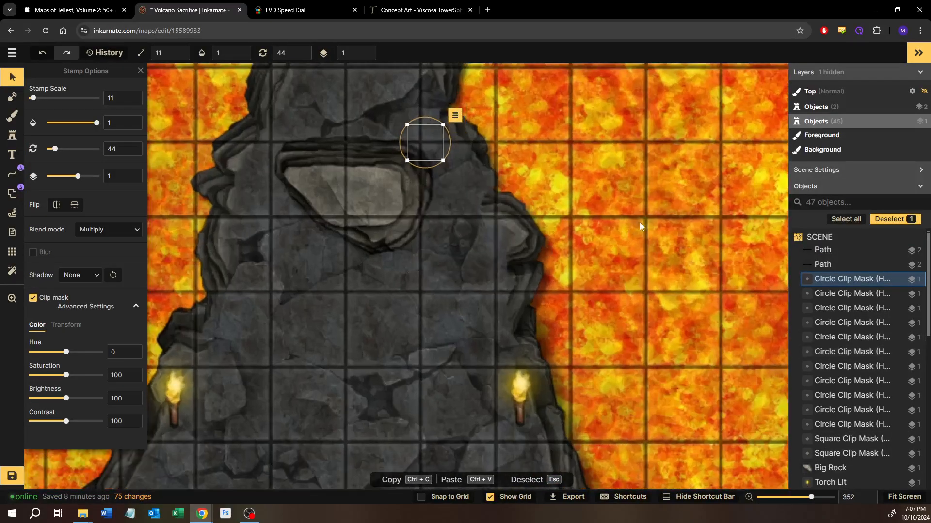
{"action": "left_click", "coordinate": [605, 236]}
{"action": "scroll", "coordinate": [399, 209], "scroll_direction": "up", "scroll_amount": 4}
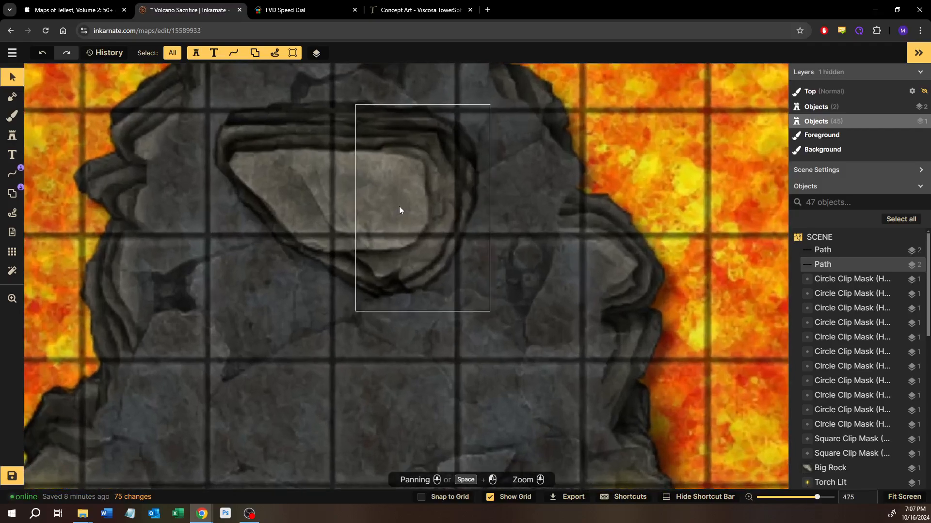
{"action": "scroll", "coordinate": [399, 209], "scroll_direction": "down", "scroll_amount": 3}
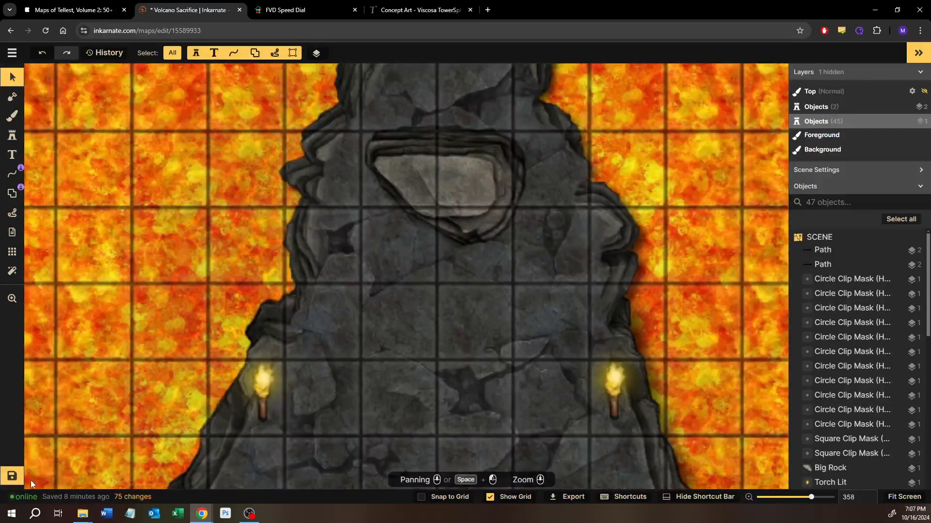
{"action": "left_click", "coordinate": [12, 477]}
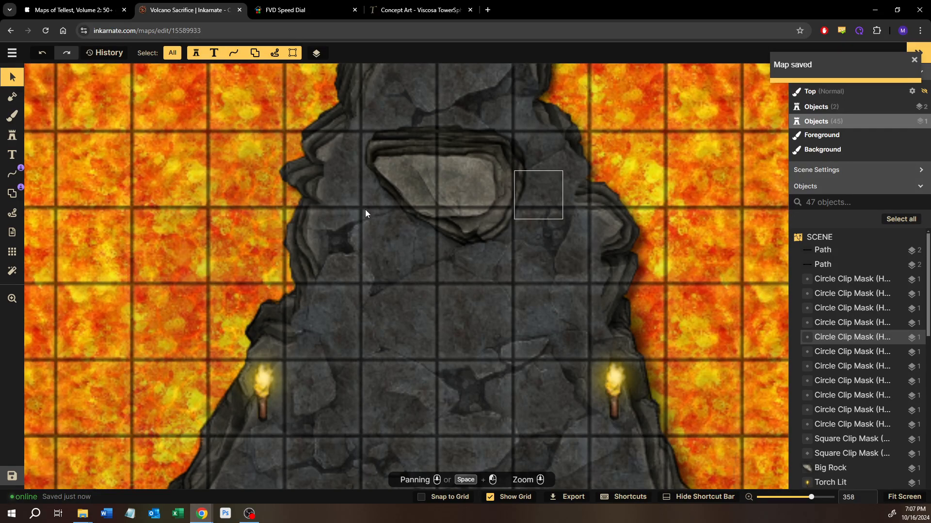
Examine the reshaped light rock up close and the dark ground around it
{"action": "left_click", "coordinate": [13, 117]}
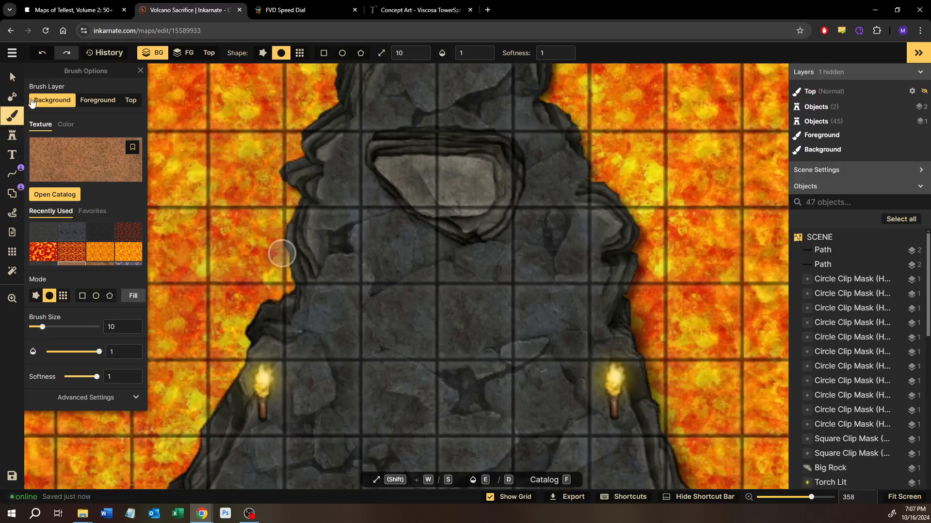
{"action": "key", "text": "v"}
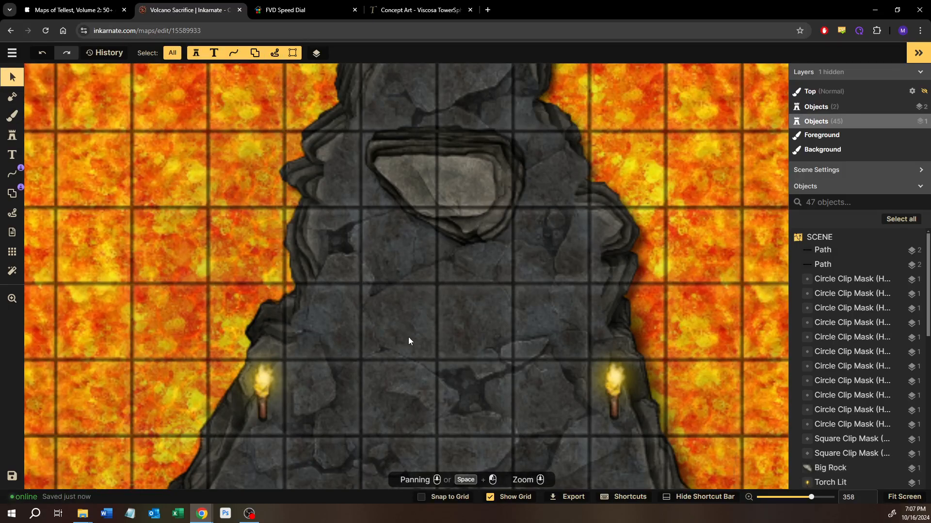
{"action": "scroll", "coordinate": [408, 336], "scroll_direction": "up", "scroll_amount": 2}
{"action": "left_click_drag", "start_coordinate": [433, 283], "coordinate": [466, 354]}
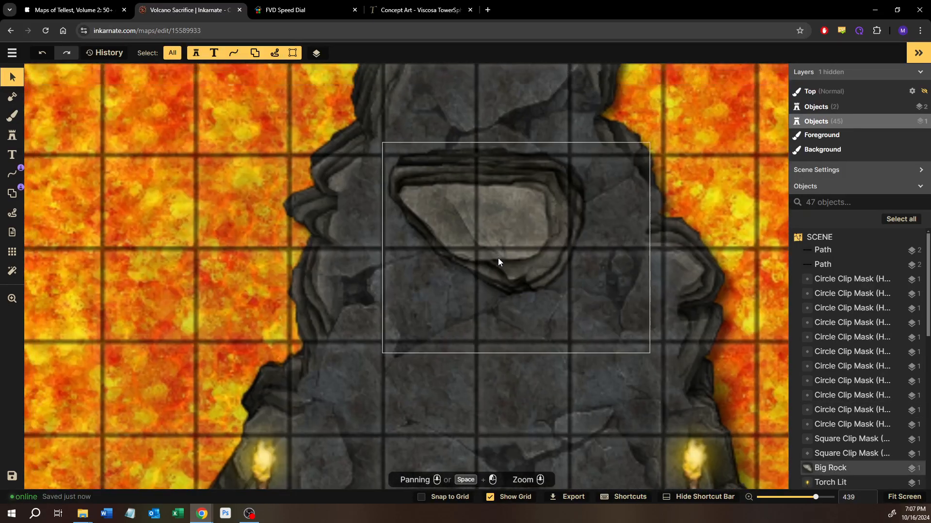
{"action": "scroll", "coordinate": [496, 243], "scroll_direction": "up", "scroll_amount": 2}
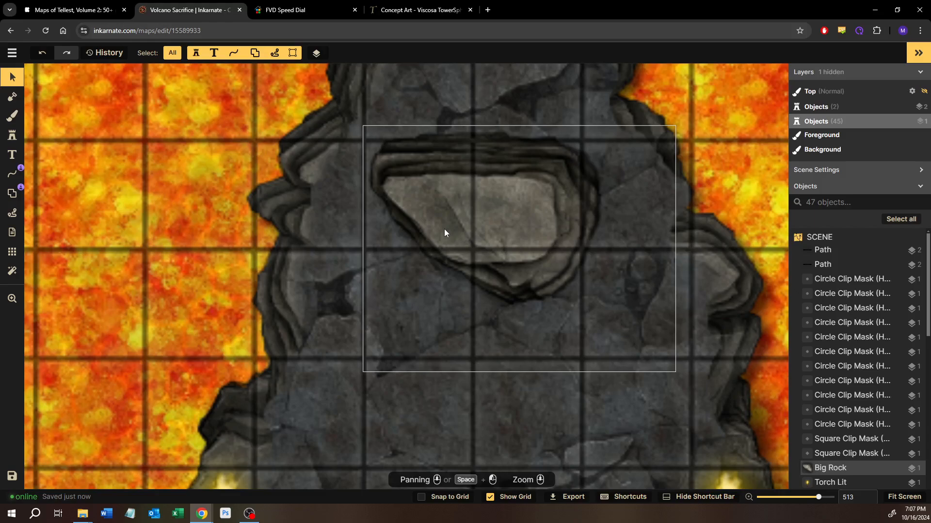
{"action": "scroll", "coordinate": [342, 199], "scroll_direction": "down", "scroll_amount": 2}
{"action": "scroll", "coordinate": [342, 199], "scroll_direction": "down", "scroll_amount": 2}
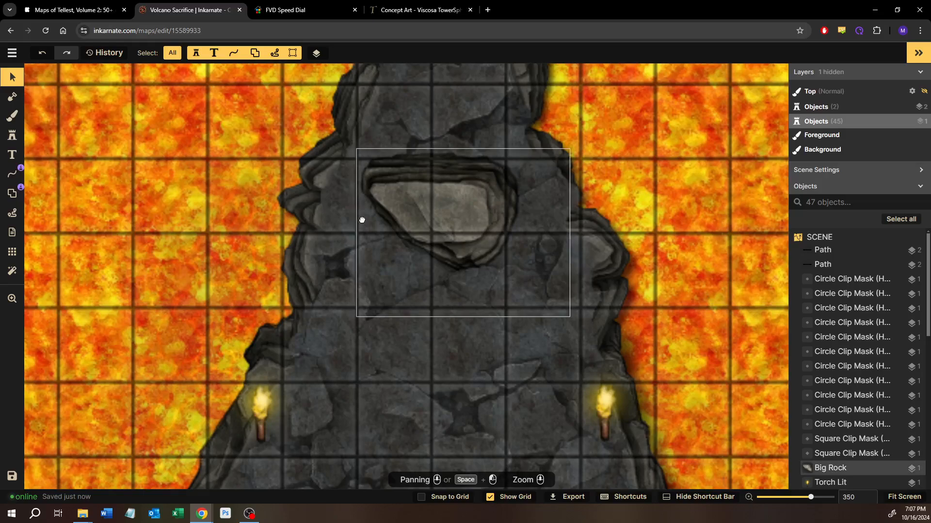
{"action": "left_click_drag", "start_coordinate": [362, 219], "coordinate": [358, 278]}
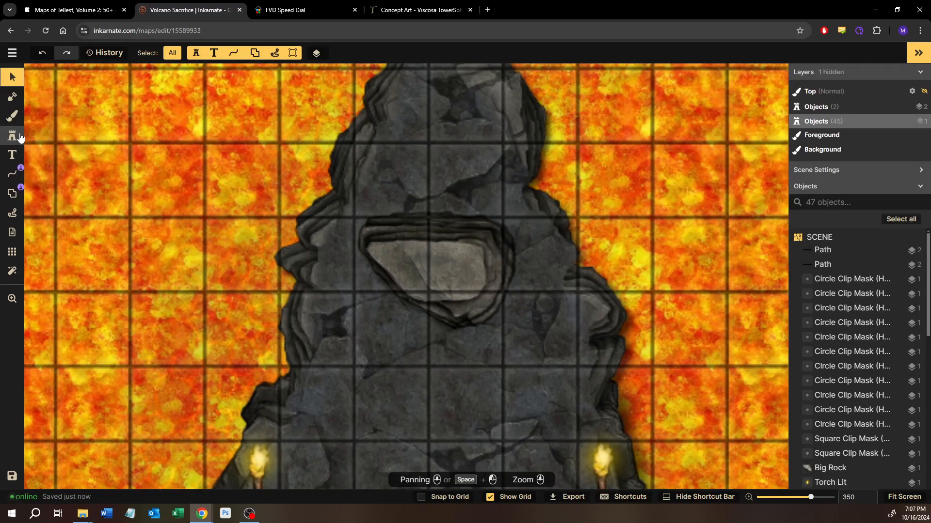
Search the Fantasy Battlemaps stamp catalog for "dagger" and choose the dagger from the Gothic: Monster Hunter pack
{"action": "left_click", "coordinate": [20, 138]}
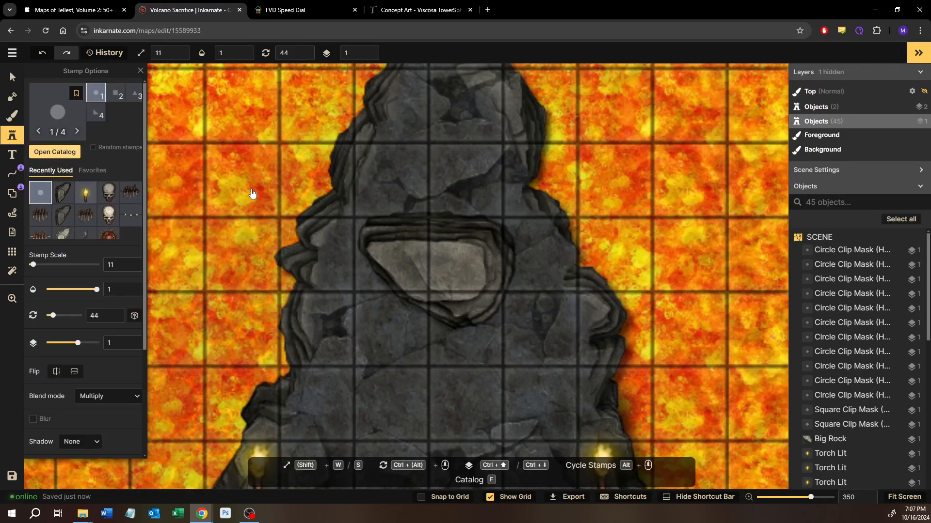
{"action": "key", "text": "f"}
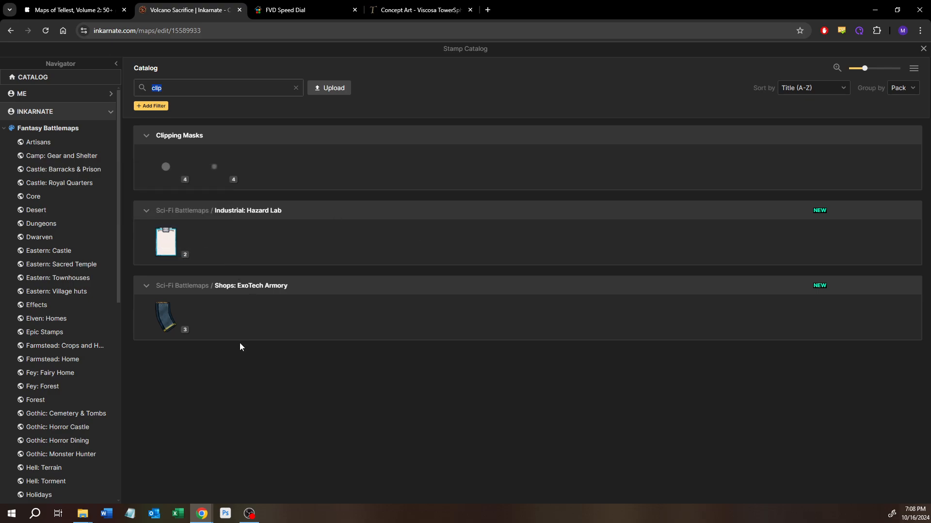
{"action": "left_click", "coordinate": [43, 135]}
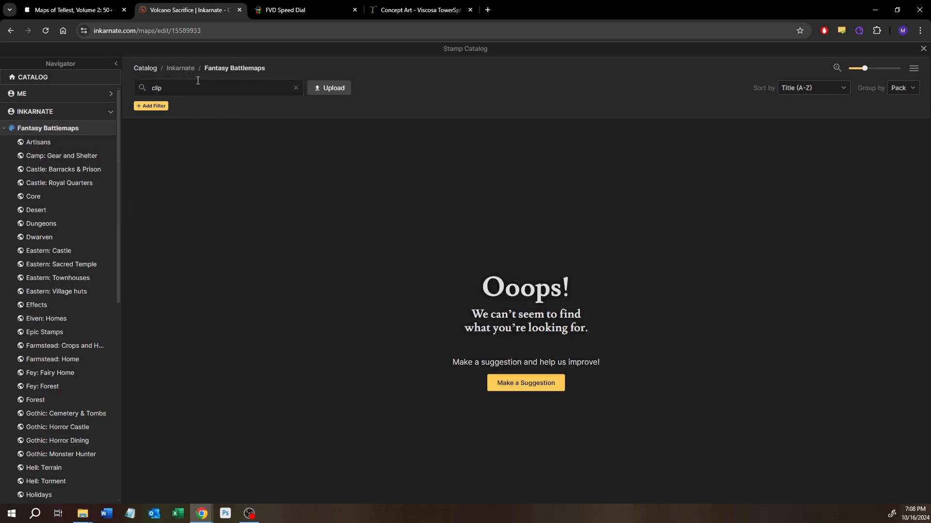
{"action": "left_click", "coordinate": [197, 81]}
{"action": "double_click", "coordinate": [197, 81]}
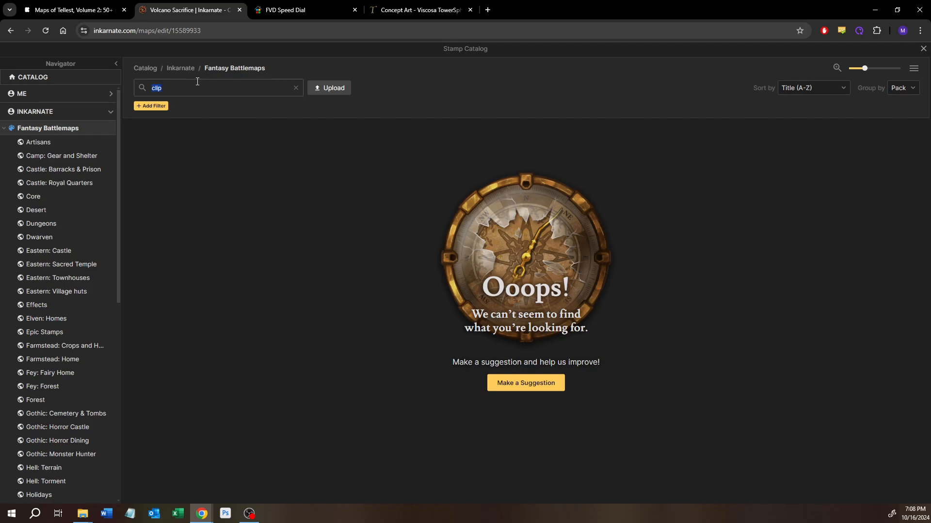
{"action": "type", "text": "dagger"}
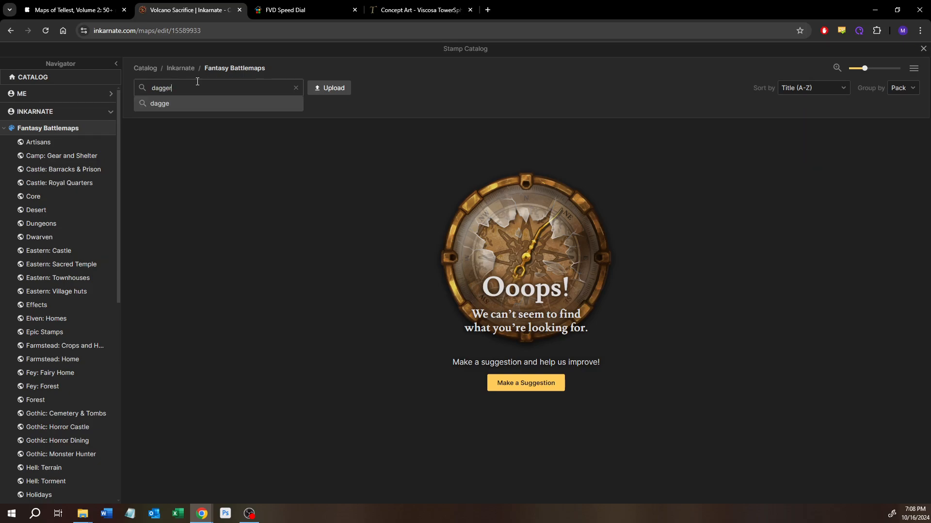
{"action": "key", "text": "Return"}
{"action": "left_click", "coordinate": [167, 240]}
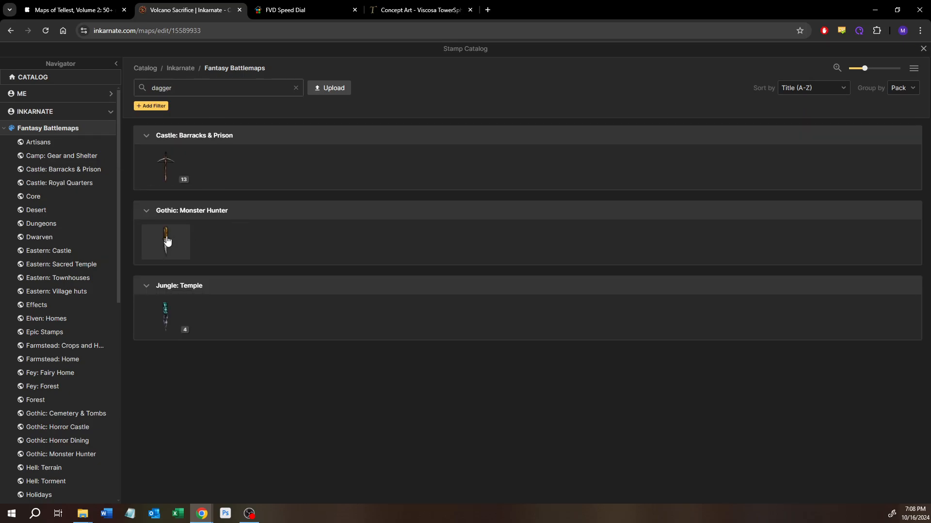
Place the dagger at scale 30 near the right end of the light rock and rotate it to 195 degrees
{"action": "scroll", "coordinate": [444, 277], "scroll_direction": "up", "scroll_amount": 5}
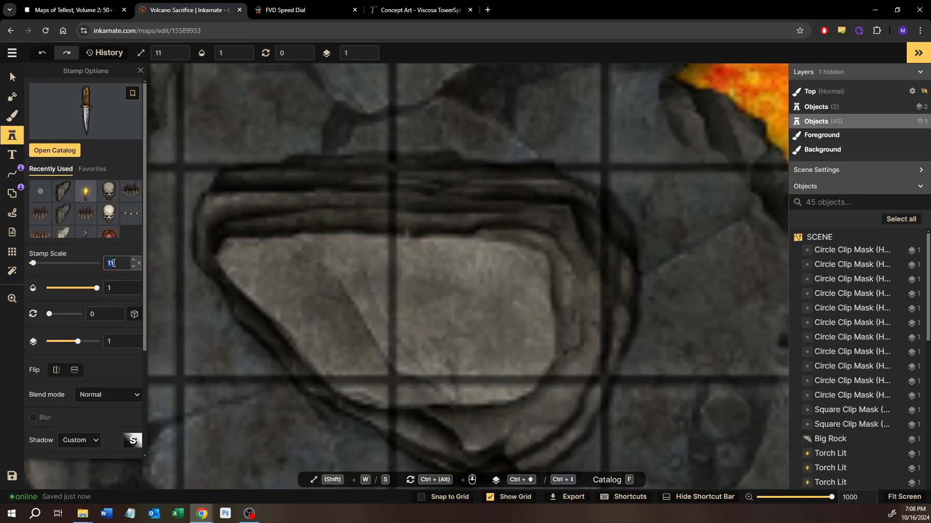
{"action": "type", "text": "30"}
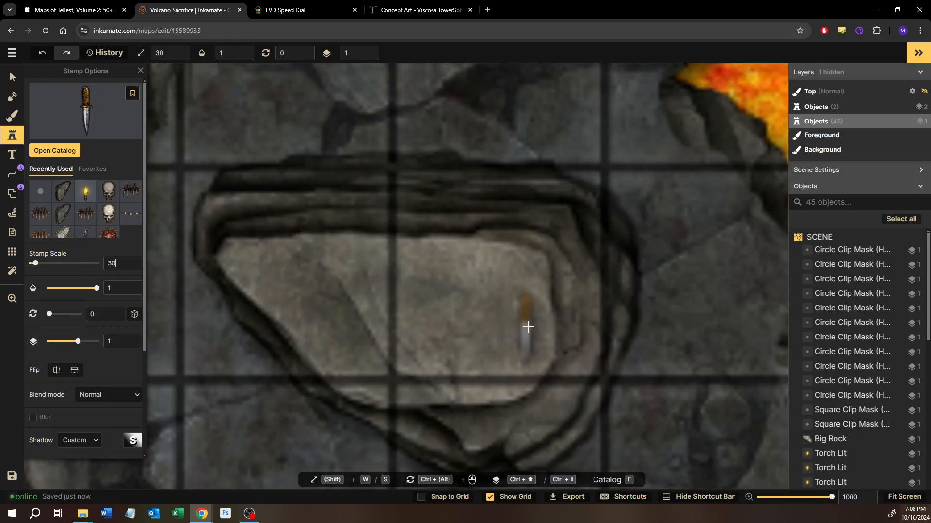
{"action": "left_click", "coordinate": [528, 326]}
{"action": "left_click_drag", "start_coordinate": [515, 280], "coordinate": [513, 386]}
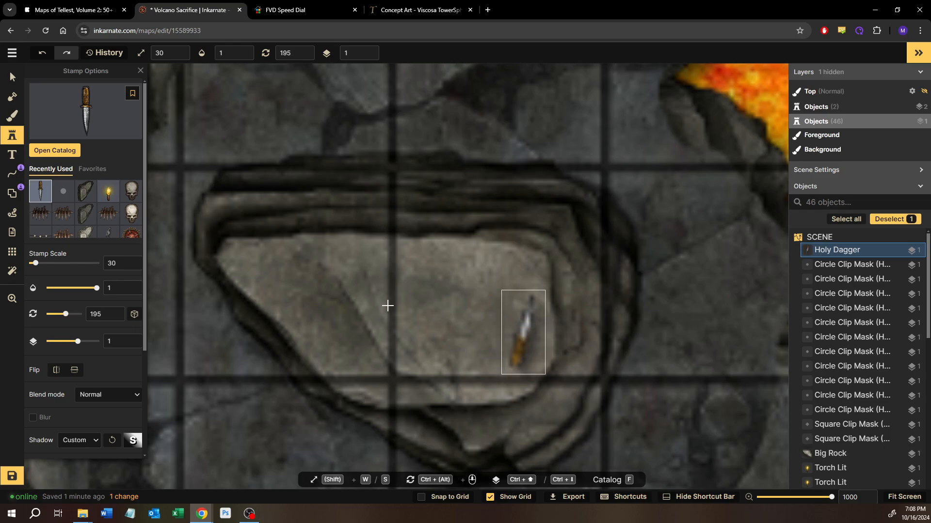
Search the stamp catalog for "blood" and choose the blood splatter from the Effects pack
{"action": "left_click", "coordinate": [80, 156]}
{"action": "type", "text": "blood"}
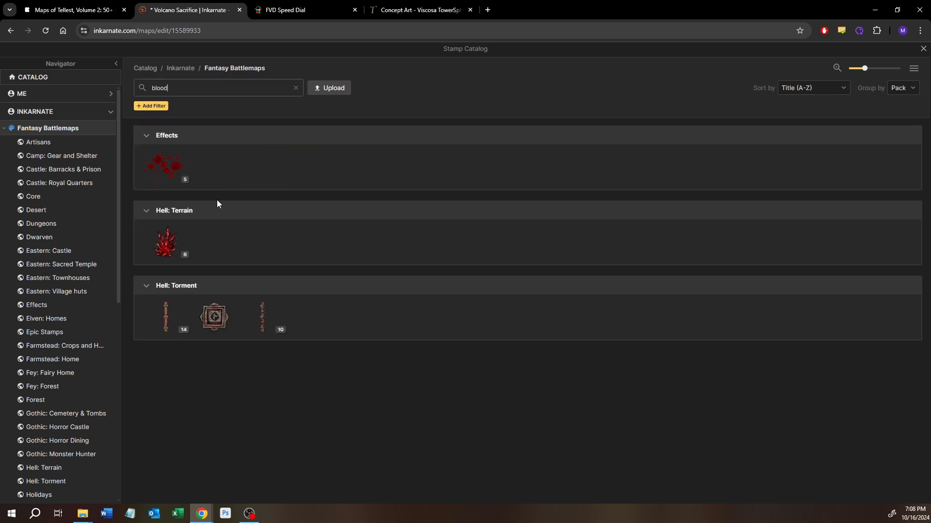
{"action": "left_click", "coordinate": [169, 170]}
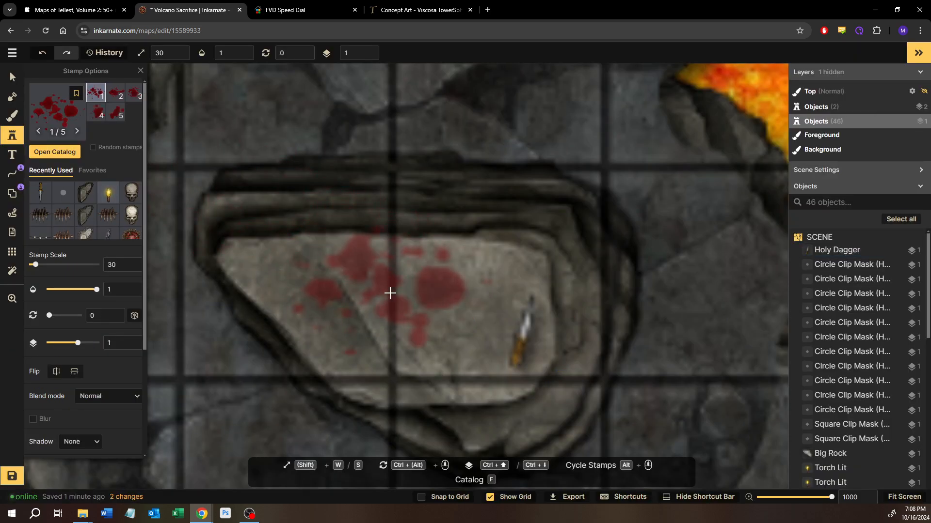
Place the first blood splatter variant on the light rock beside the dagger at scale 15 and opacity 0.56
{"action": "left_click", "coordinate": [113, 265]}
{"action": "type", "text": "15"}
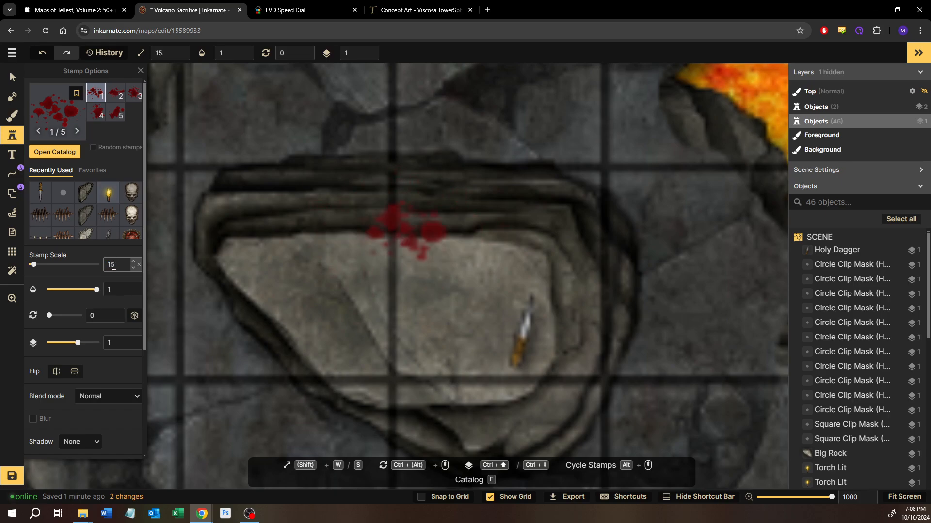
{"action": "left_click", "coordinate": [84, 290]}
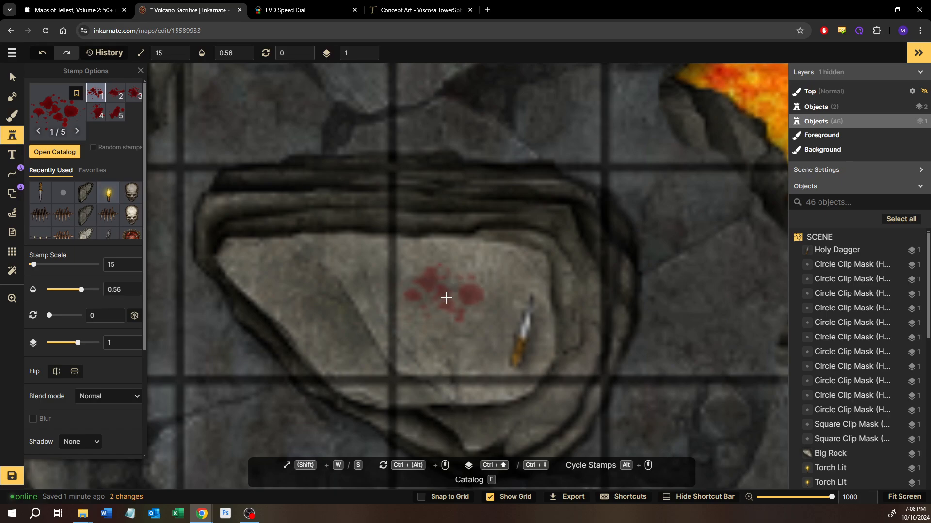
{"action": "left_click", "coordinate": [443, 299]}
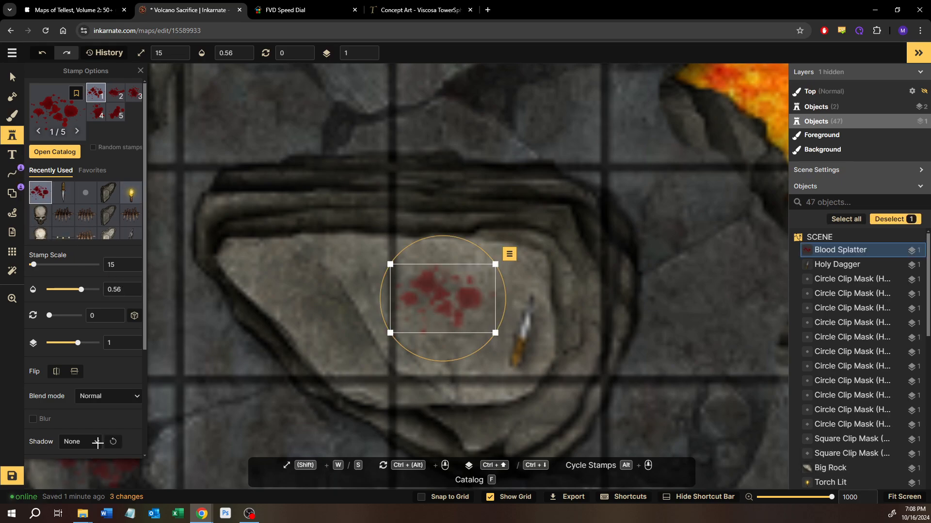
Set the blood splatter's hue to 25, brightness to 91 and contrast to 96, and deselect it
{"action": "scroll", "coordinate": [98, 447], "scroll_direction": "down", "scroll_amount": 3}
{"action": "left_click", "coordinate": [74, 334]}
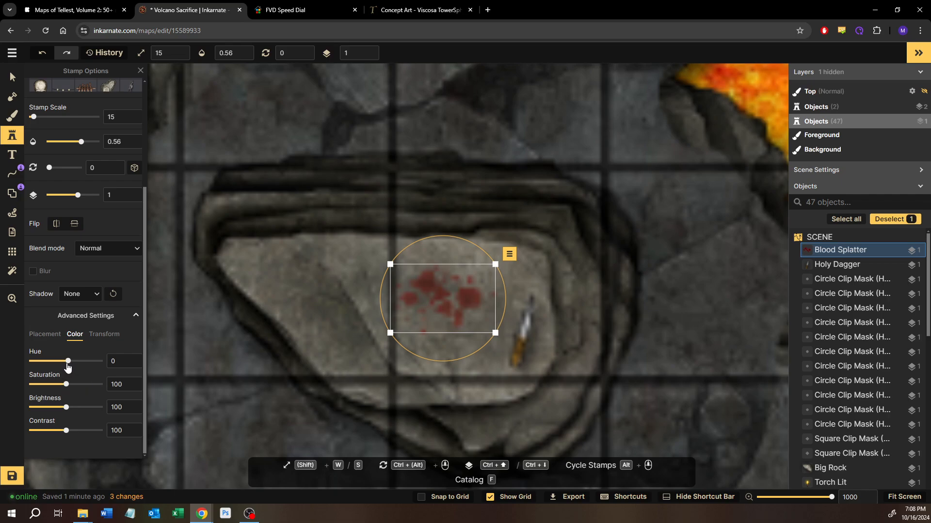
{"action": "left_click_drag", "start_coordinate": [63, 368], "coordinate": [71, 369]}
{"action": "left_click_drag", "start_coordinate": [75, 434], "coordinate": [65, 435]}
{"action": "left_click", "coordinate": [12, 76]}
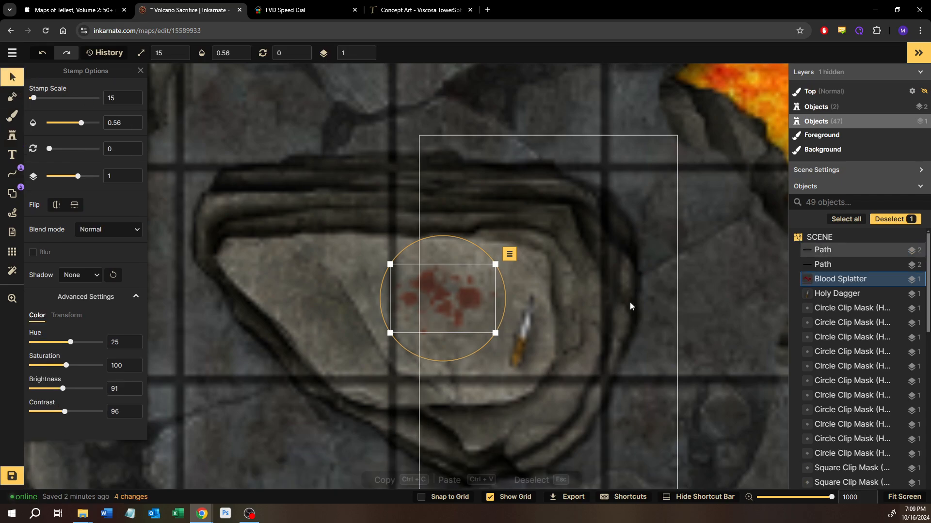
{"action": "scroll", "coordinate": [689, 314], "scroll_direction": "down", "scroll_amount": 6}
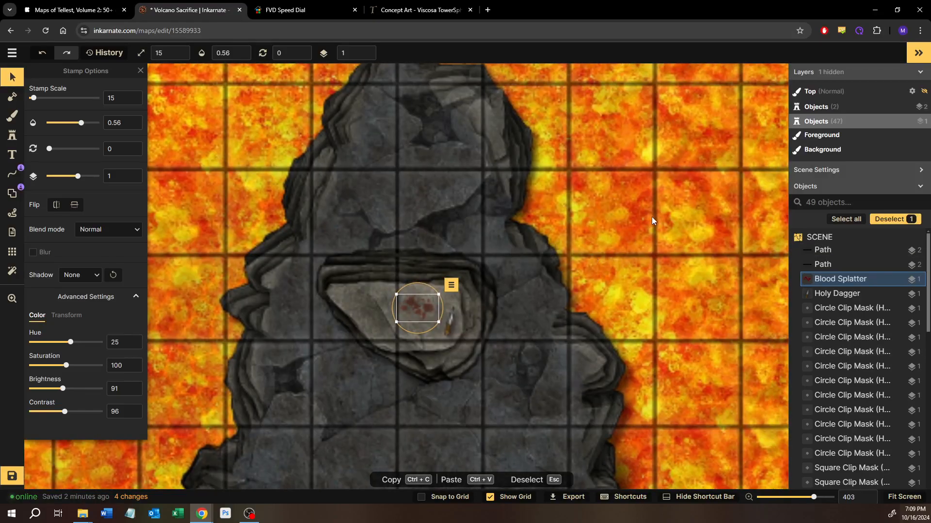
{"action": "left_click", "coordinate": [651, 218]}
Review the whole rock outcrop with its torches, the lava and the spiked barricades along the shore
{"action": "scroll", "coordinate": [611, 304], "scroll_direction": "down", "scroll_amount": 3}
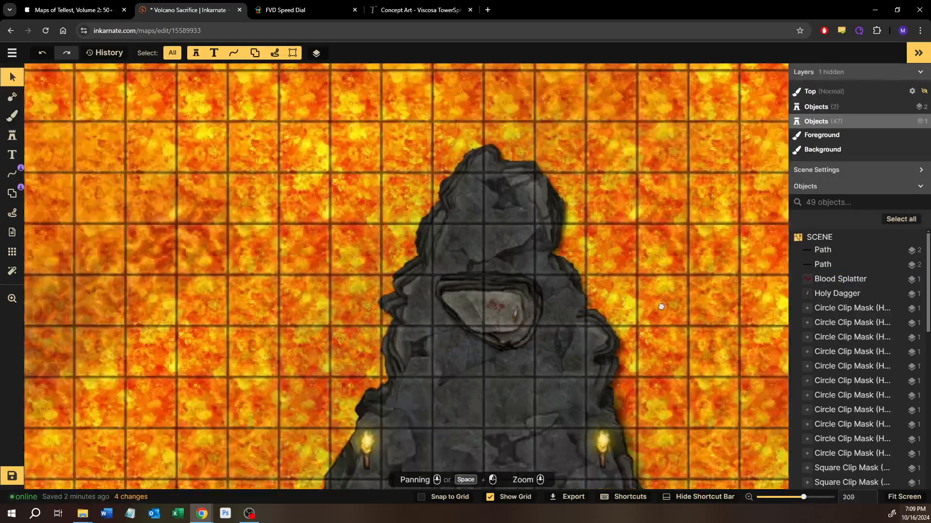
{"action": "left_click_drag", "start_coordinate": [662, 306], "coordinate": [565, 269]}
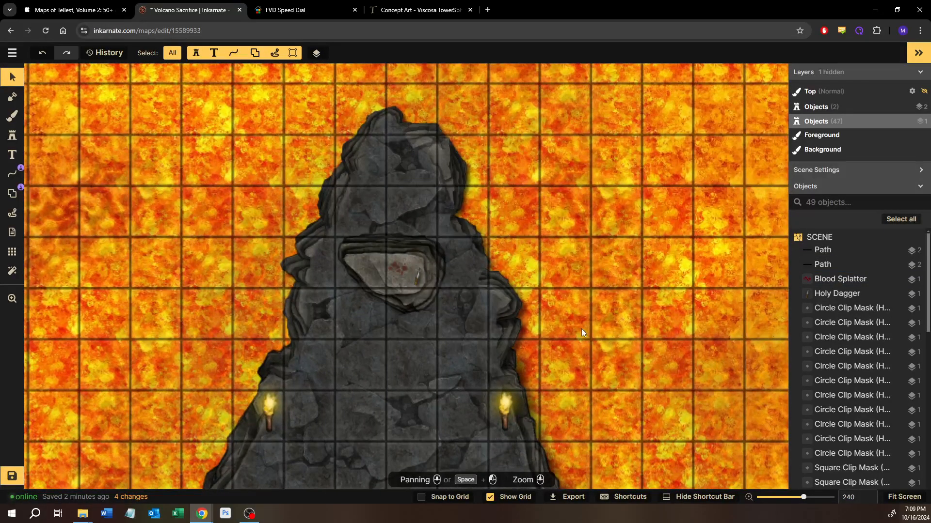
{"action": "scroll", "coordinate": [581, 329], "scroll_direction": "down", "scroll_amount": 1}
{"action": "left_click_drag", "start_coordinate": [577, 345], "coordinate": [556, 187]}
{"action": "scroll", "coordinate": [604, 294], "scroll_direction": "down", "scroll_amount": 2}
{"action": "left_click_drag", "start_coordinate": [628, 342], "coordinate": [510, 257]}
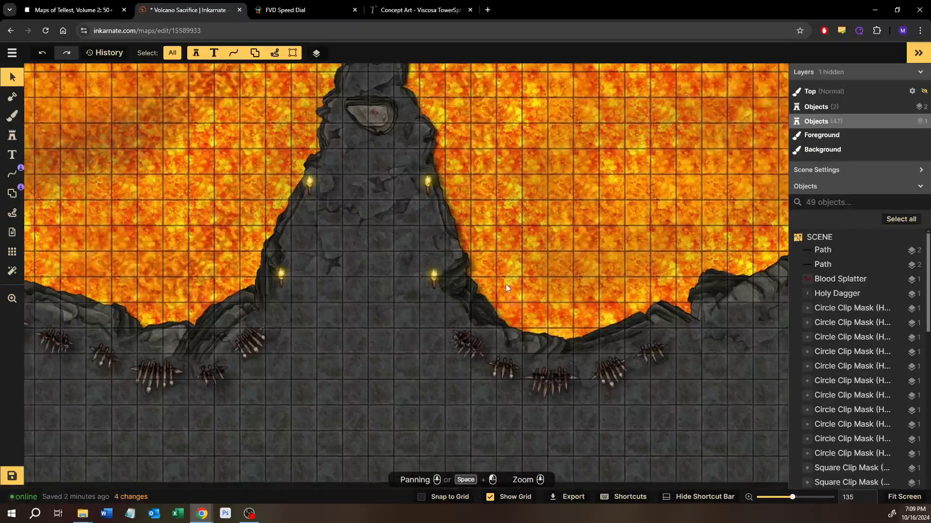
{"action": "scroll", "coordinate": [505, 284], "scroll_direction": "down", "scroll_amount": 1}
{"action": "scroll", "coordinate": [322, 281], "scroll_direction": "up", "scroll_amount": 5}
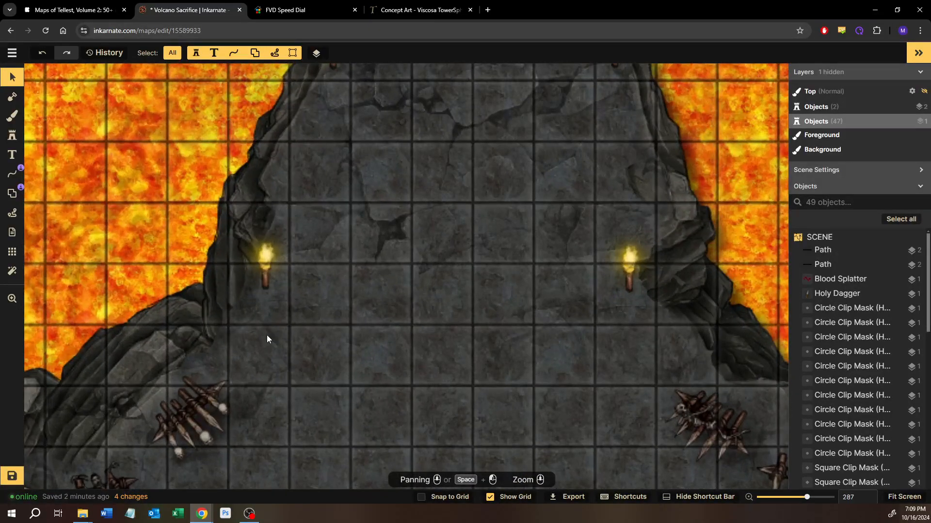
Nudge the lower-left torch on the outcrop level with the torch on the opposite side and deselect it
{"action": "left_click_drag", "start_coordinate": [266, 334], "coordinate": [631, 294]}
{"action": "left_click", "coordinate": [272, 280]}
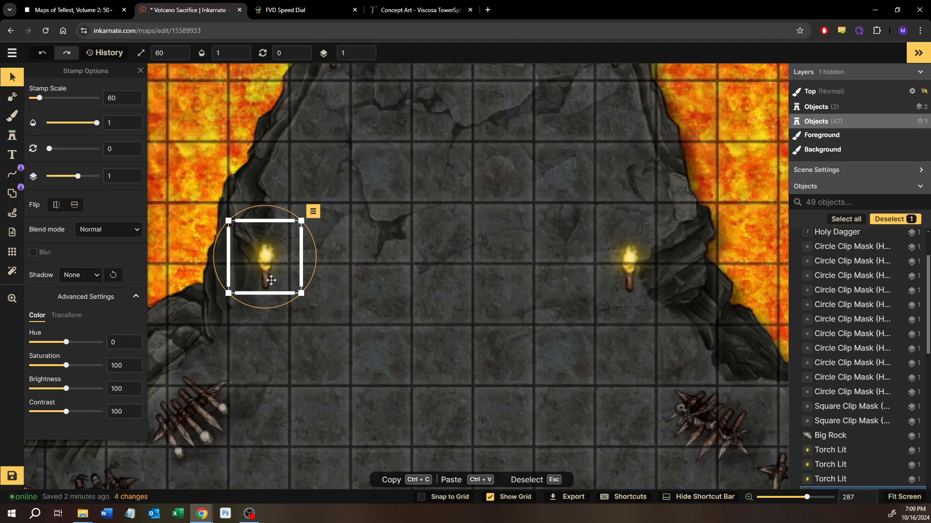
{"action": "left_click", "coordinate": [441, 197]}
{"action": "left_click_drag", "start_coordinate": [440, 197], "coordinate": [437, 269]}
{"action": "left_click_drag", "start_coordinate": [440, 202], "coordinate": [429, 245]}
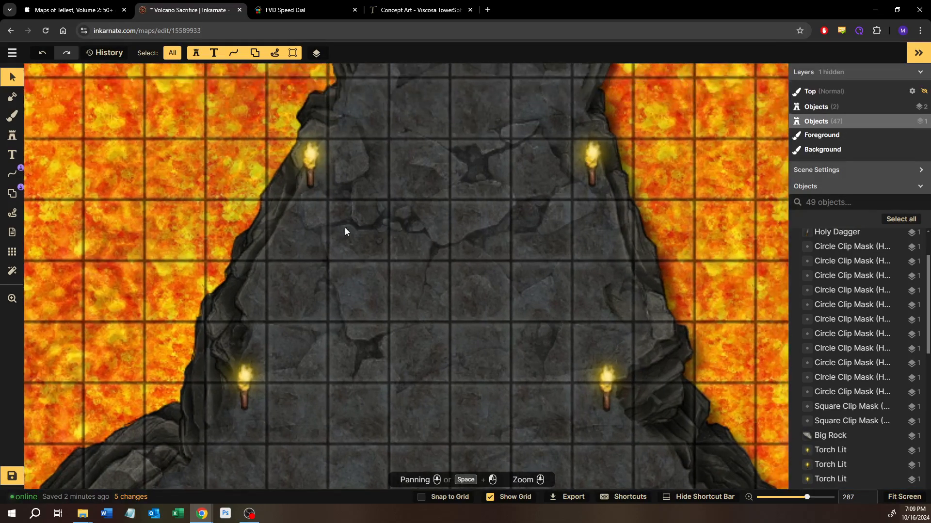
Nudge the upper-right torch on the outcrop level with its upper-left counterpart and deselect it
{"action": "left_click_drag", "start_coordinate": [309, 220], "coordinate": [596, 192]}
{"action": "left_click", "coordinate": [593, 173]}
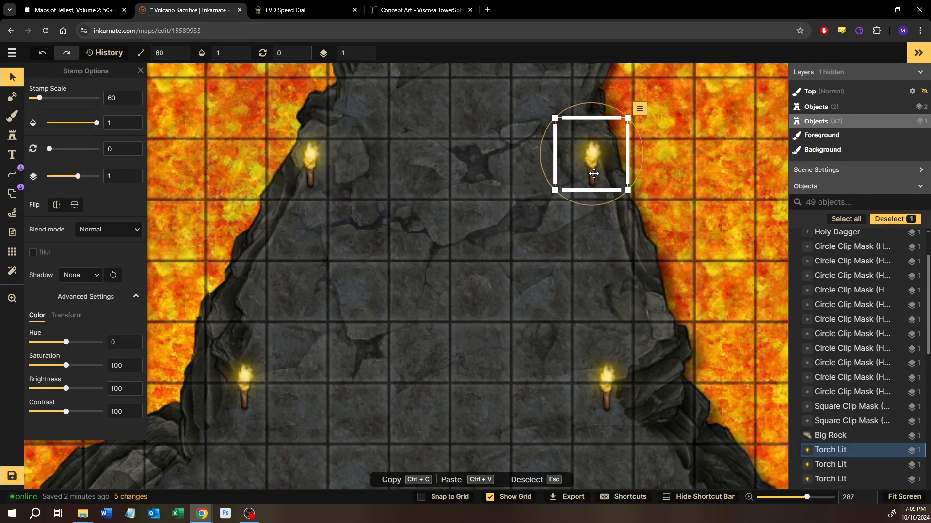
{"action": "left_click", "coordinate": [593, 271]}
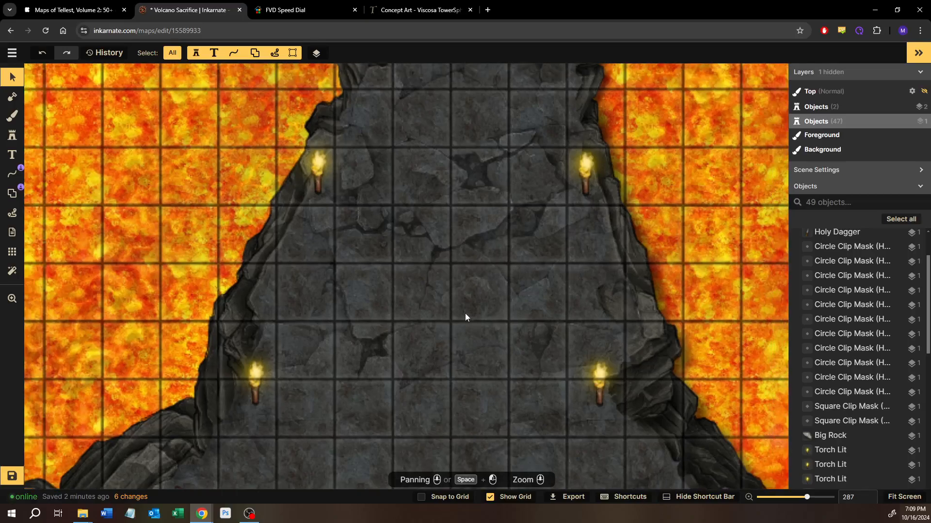
Inspect the spiked barricades and rocky lava shore on both sides of the outcrop
{"action": "scroll", "coordinate": [465, 317], "scroll_direction": "down", "scroll_amount": 5}
{"action": "left_click_drag", "start_coordinate": [487, 358], "coordinate": [309, 270]}
{"action": "left_click_drag", "start_coordinate": [341, 372], "coordinate": [194, 265]}
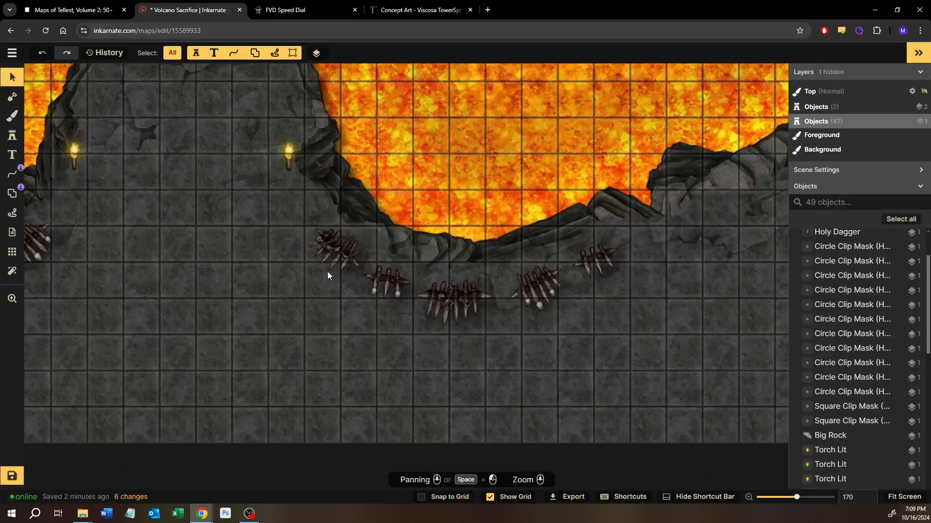
{"action": "left_click_drag", "start_coordinate": [285, 314], "coordinate": [599, 300]}
{"action": "left_click_drag", "start_coordinate": [222, 289], "coordinate": [516, 329]}
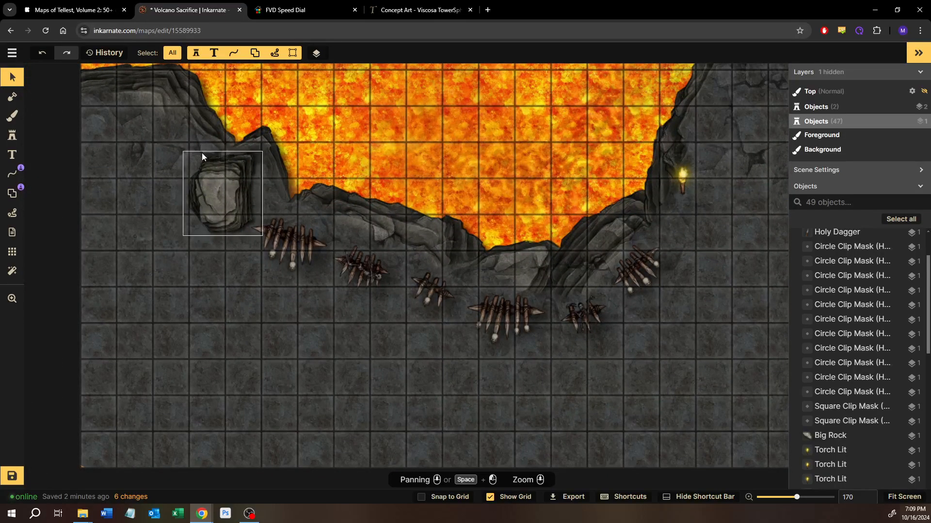
{"action": "left_click_drag", "start_coordinate": [202, 156], "coordinate": [257, 191]}
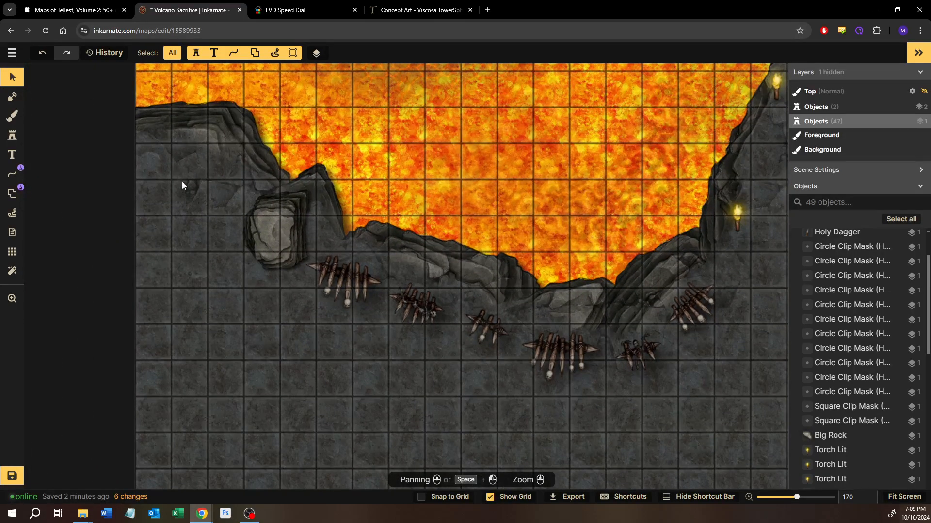
{"action": "left_click_drag", "start_coordinate": [470, 235], "coordinate": [230, 191]}
{"action": "left_click_drag", "start_coordinate": [626, 248], "coordinate": [283, 265]}
{"action": "left_click_drag", "start_coordinate": [538, 272], "coordinate": [322, 278]}
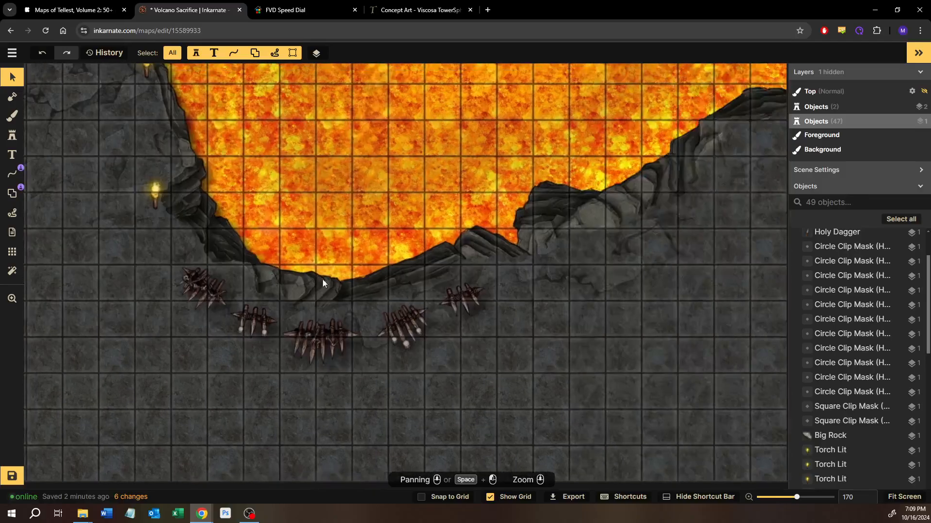
Examine the rocky lava shore, spiked barricades and boulders on the right side of the map
{"action": "left_click_drag", "start_coordinate": [381, 341], "coordinate": [856, 316]}
{"action": "left_click_drag", "start_coordinate": [164, 309], "coordinate": [277, 313]}
{"action": "left_click_drag", "start_coordinate": [619, 290], "coordinate": [322, 330]}
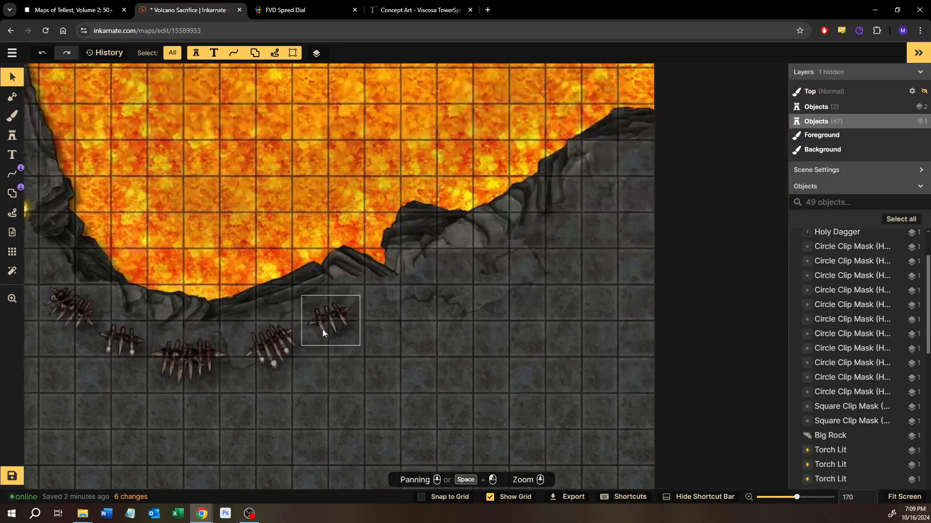
{"action": "scroll", "coordinate": [448, 293], "scroll_direction": "up", "scroll_amount": 2}
{"action": "scroll", "coordinate": [417, 299], "scroll_direction": "up", "scroll_amount": 4}
{"action": "scroll", "coordinate": [418, 298], "scroll_direction": "down", "scroll_amount": 5}
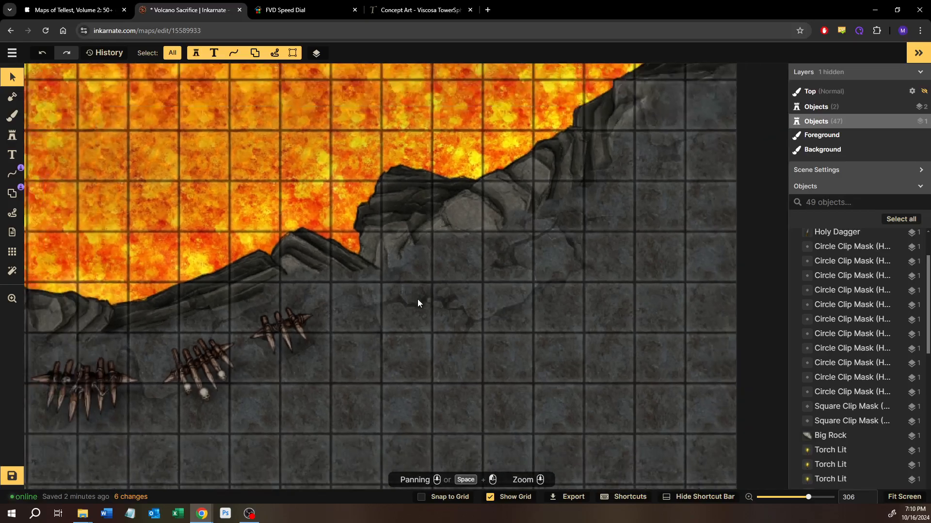
{"action": "scroll", "coordinate": [417, 299], "scroll_direction": "down", "scroll_amount": 5}
{"action": "left_click_drag", "start_coordinate": [378, 301], "coordinate": [534, 306]}
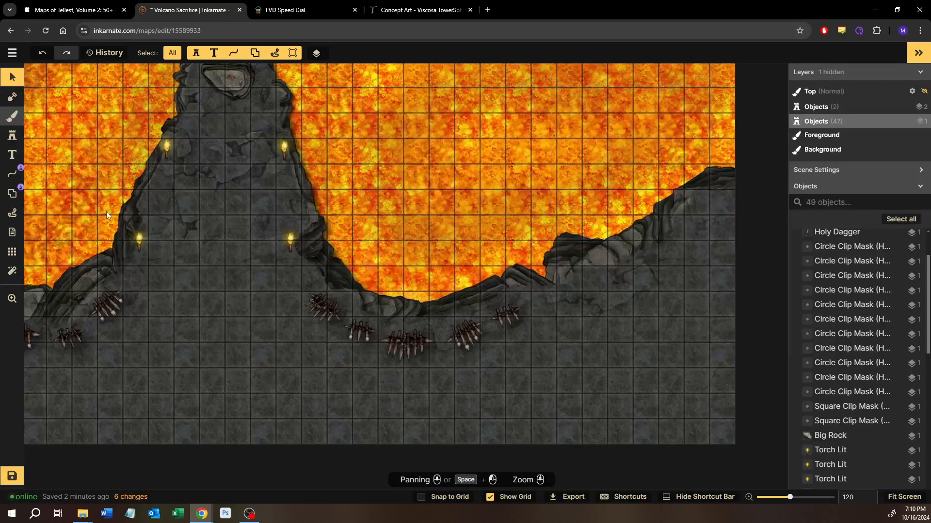
Set the Brush to opacity 0.51 and size 100 and paint cracked grey rock on the Background layer over the lower ground
{"action": "key", "text": "b"}
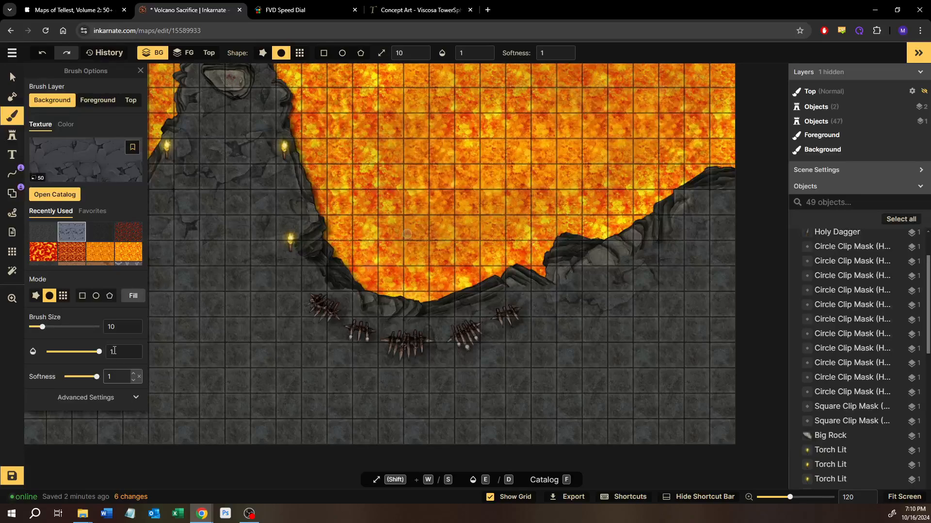
{"action": "left_click", "coordinate": [101, 397]}
{"action": "scroll", "coordinate": [97, 362], "scroll_direction": "down", "scroll_amount": 1}
{"action": "left_click_drag", "start_coordinate": [86, 305], "coordinate": [82, 305]}
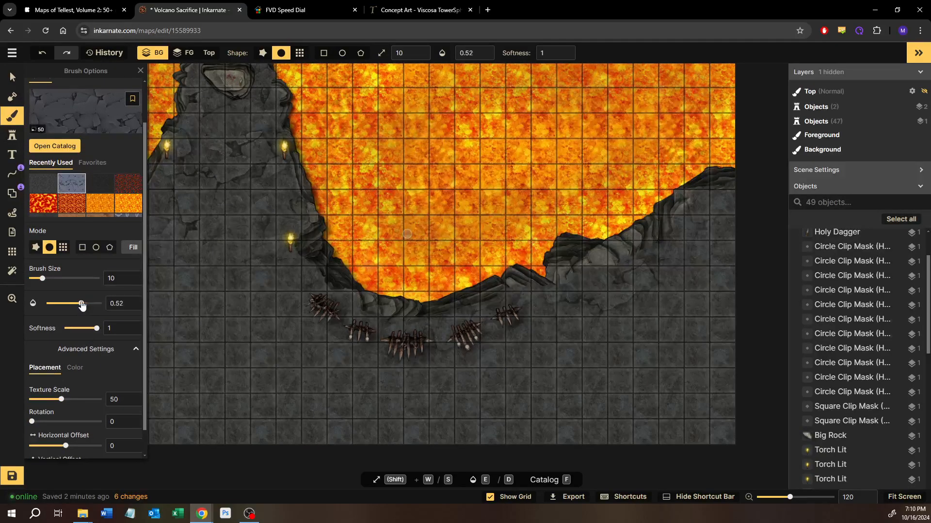
{"action": "key", "text": "w"}
{"action": "key", "text": "w"}
{"action": "key", "text": "w"}
{"action": "key", "text": "w"}
{"action": "key", "text": "w"}
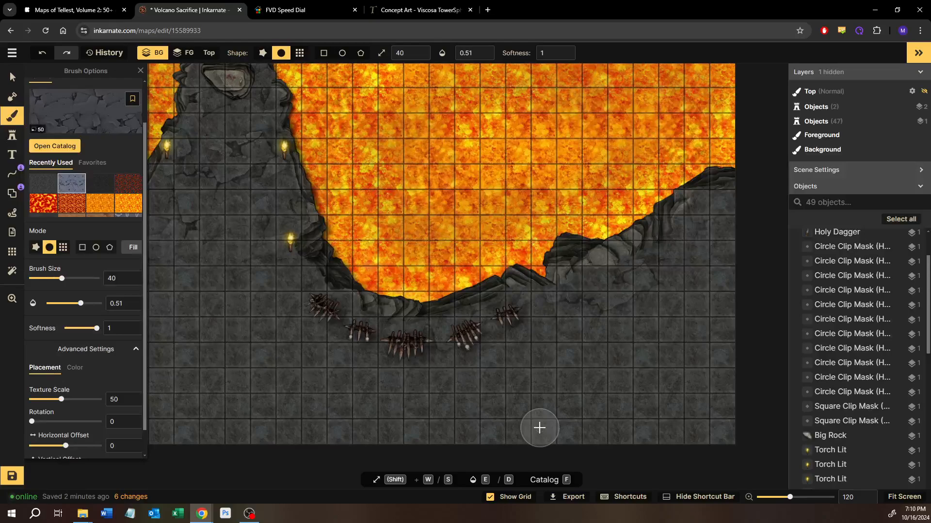
{"action": "key", "text": "w"}
{"action": "key", "text": "w"}
{"action": "key", "text": "w"}
{"action": "key", "text": "w"}
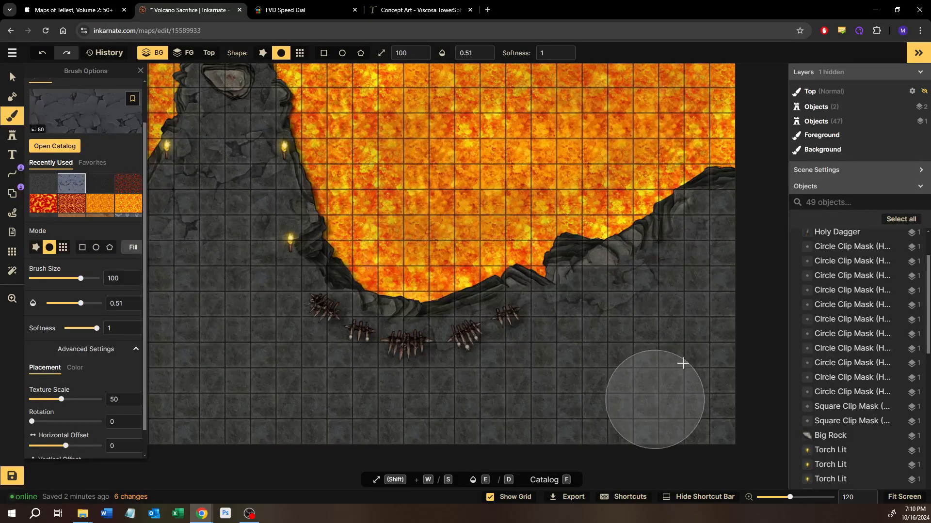
{"action": "left_click_drag", "start_coordinate": [626, 408], "coordinate": [582, 428]}
{"action": "scroll", "coordinate": [95, 178], "scroll_direction": "up", "scroll_amount": 1}
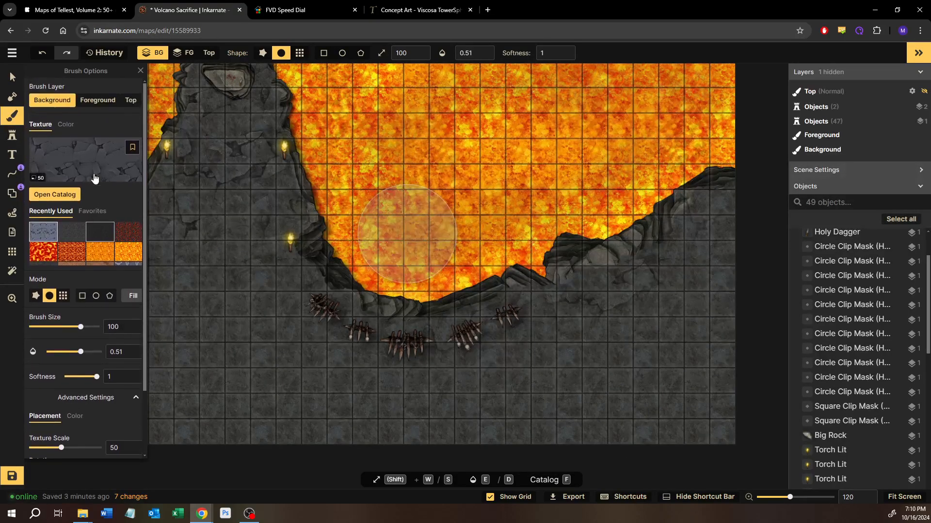
Paint the cracked grey rock texture on the Foreground layer across the ground below the spiked barricades
{"action": "left_click", "coordinate": [88, 106]}
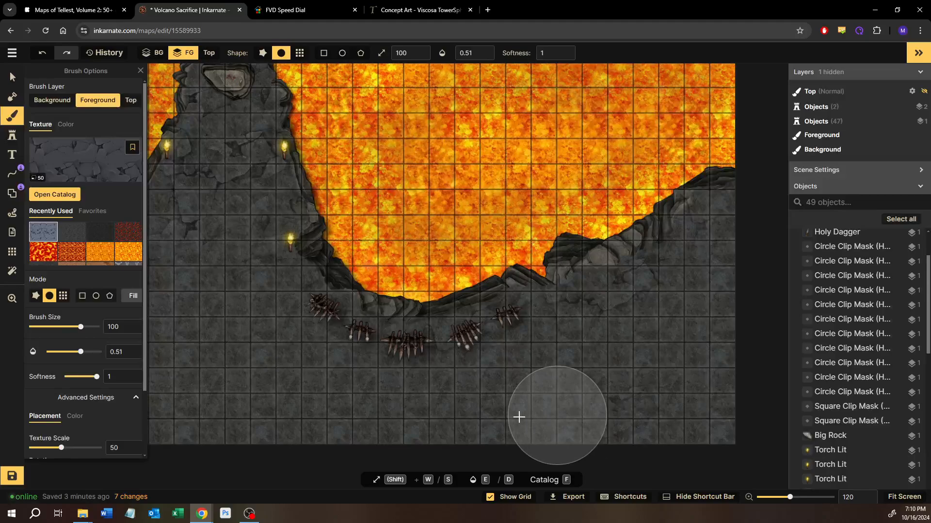
{"action": "mouse_move", "coordinate": [546, 440]}
{"action": "left_mouse_down"}
{"action": "mouse_move", "coordinate": [692, 432]}
{"action": "mouse_move", "coordinate": [617, 416]}
{"action": "mouse_move", "coordinate": [432, 420]}
{"action": "left_mouse_up"}
{"action": "left_click_drag", "start_coordinate": [430, 423], "coordinate": [653, 378]}
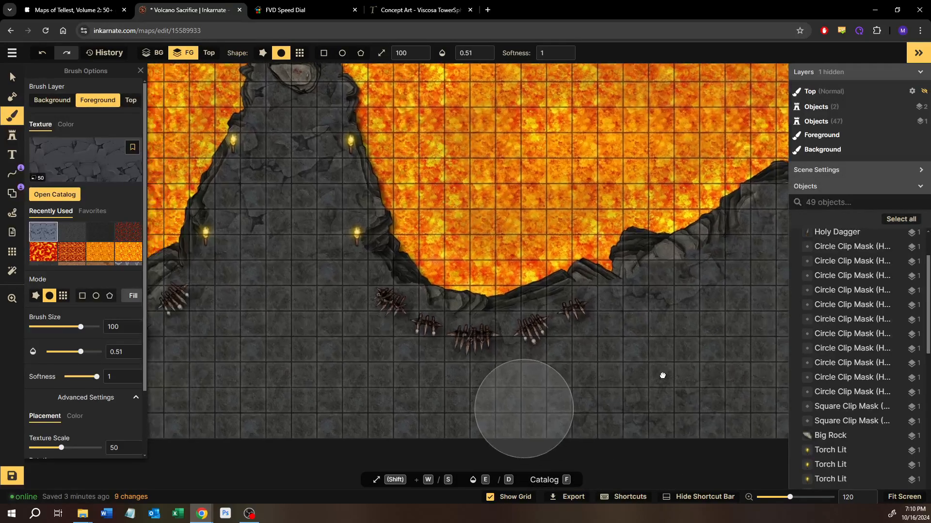
{"action": "left_click_drag", "start_coordinate": [434, 328], "coordinate": [324, 394]}
{"action": "left_click_drag", "start_coordinate": [326, 394], "coordinate": [689, 371]}
{"action": "mouse_move", "coordinate": [531, 352]}
{"action": "left_mouse_down"}
{"action": "mouse_move", "coordinate": [472, 356]}
{"action": "mouse_move", "coordinate": [338, 328]}
{"action": "mouse_move", "coordinate": [270, 294]}
{"action": "left_mouse_up"}
{"action": "left_click_drag", "start_coordinate": [270, 294], "coordinate": [480, 426]}
{"action": "left_click_drag", "start_coordinate": [553, 403], "coordinate": [373, 398]}
{"action": "scroll", "coordinate": [459, 386], "scroll_direction": "down", "scroll_amount": 2}
{"action": "left_click_drag", "start_coordinate": [520, 370], "coordinate": [320, 387]}
{"action": "left_click_drag", "start_coordinate": [488, 369], "coordinate": [387, 375]}
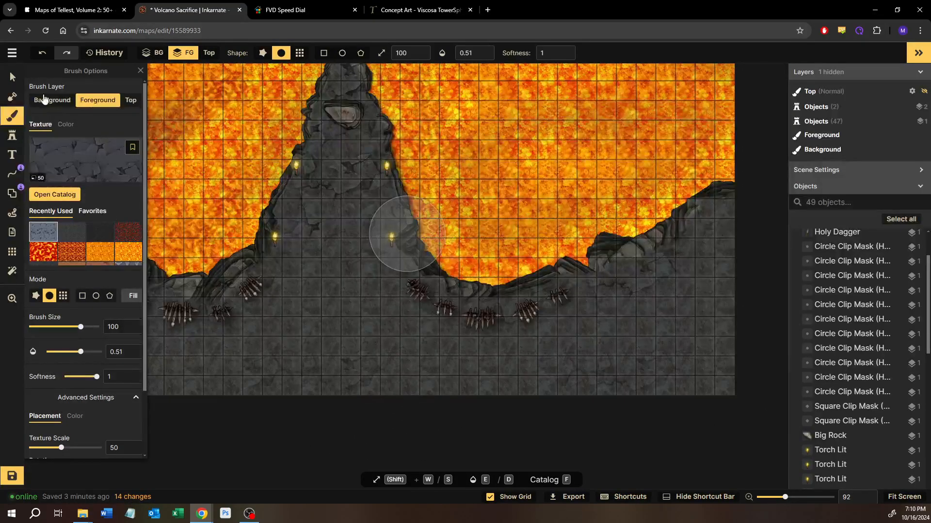
Switch to the Select tool and review the outcrop peak and the surrounding lava
{"action": "left_click", "coordinate": [12, 79]}
{"action": "left_click_drag", "start_coordinate": [477, 152], "coordinate": [495, 298]}
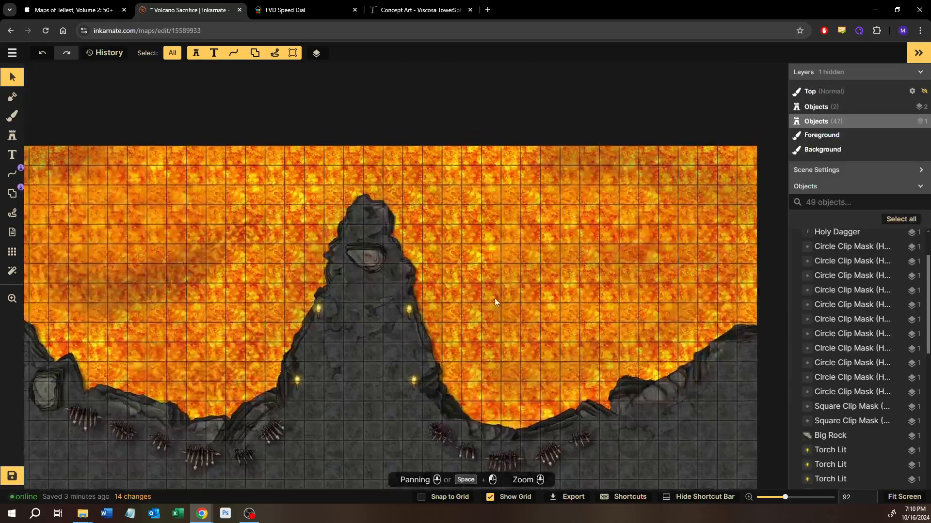
{"action": "scroll", "coordinate": [491, 295], "scroll_direction": "up", "scroll_amount": 4}
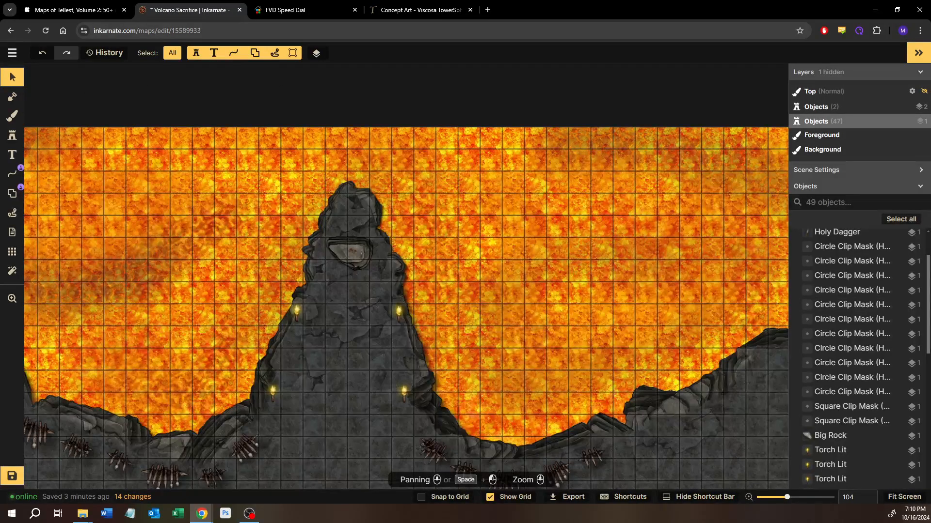
{"action": "key", "text": "super+d"}
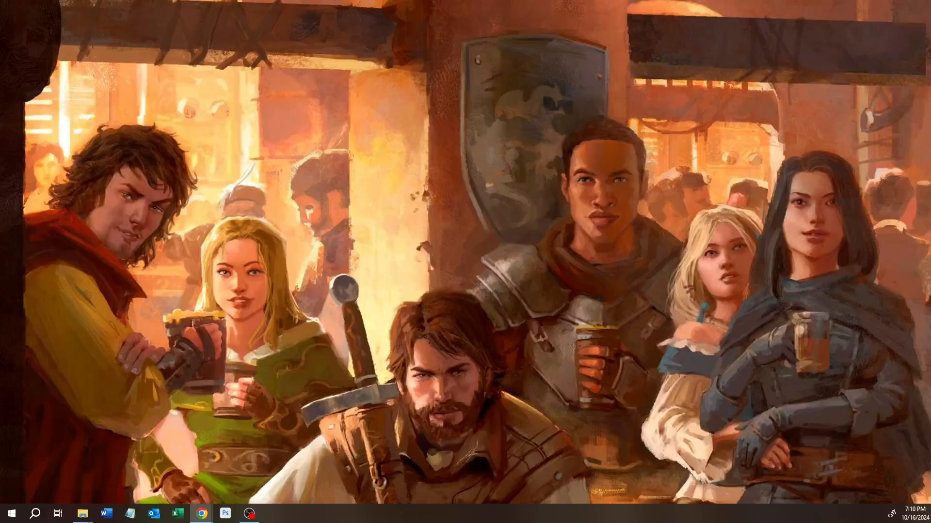
{"action": "key", "text": "super+d"}
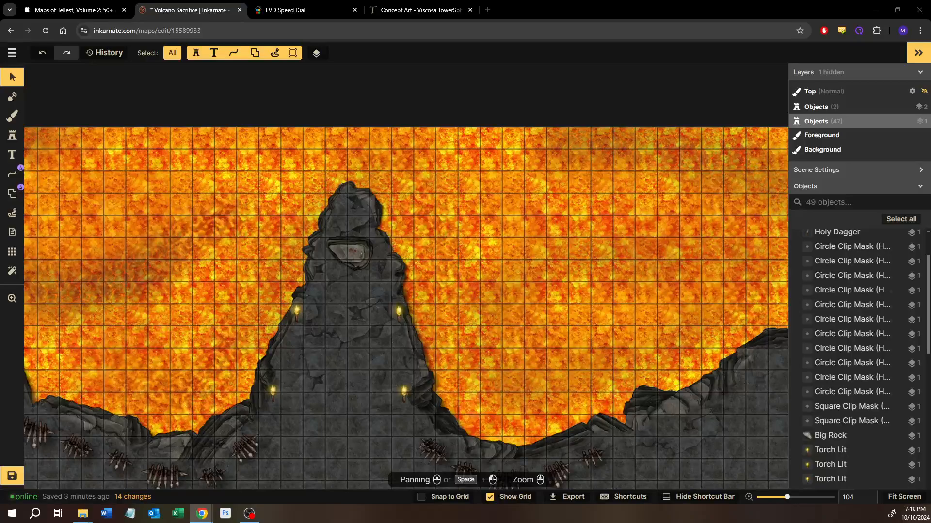
Switch to the Google Images results for "volcano overhead" and examine the crater and lava lake photos as reference
{"action": "left_click_drag", "start_coordinate": [489, 283], "coordinate": [367, 192]}
{"action": "double_click", "coordinate": [383, 187]}
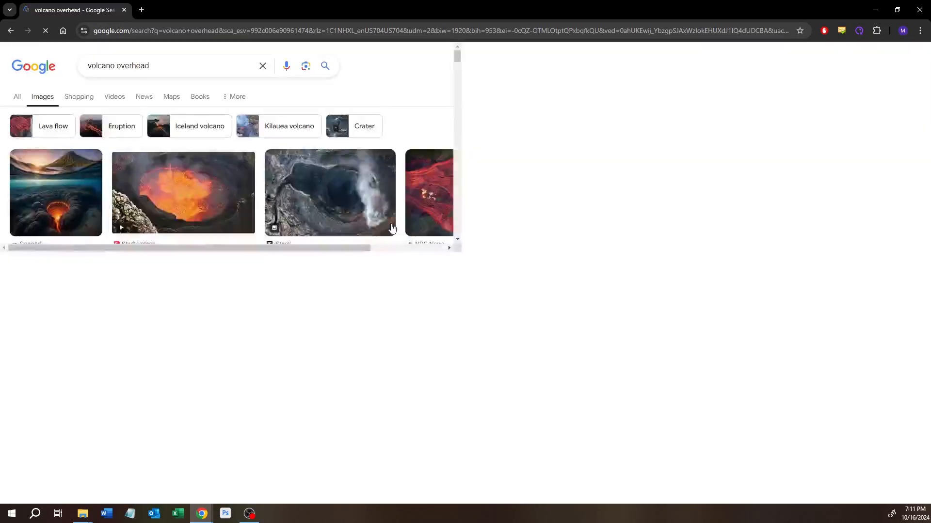
{"action": "left_click", "coordinate": [191, 208]}
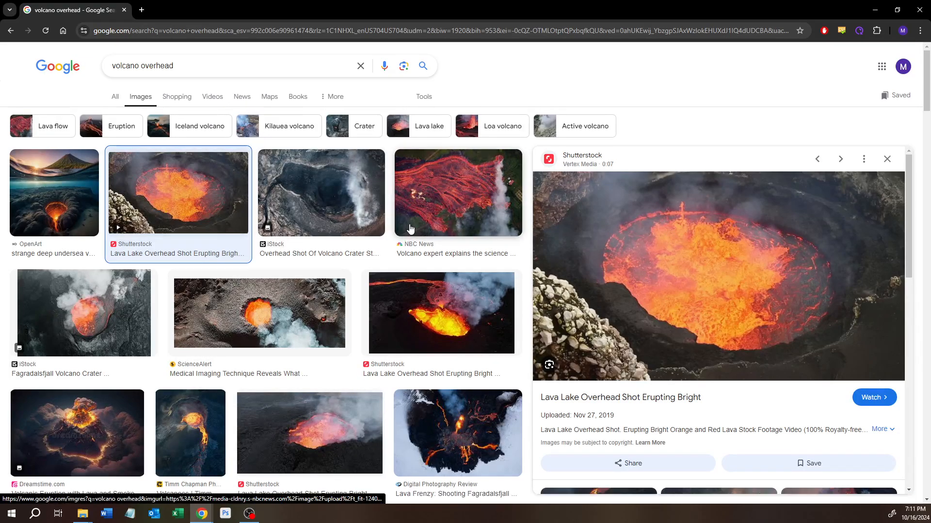
{"action": "scroll", "coordinate": [277, 329], "scroll_direction": "down", "scroll_amount": 5}
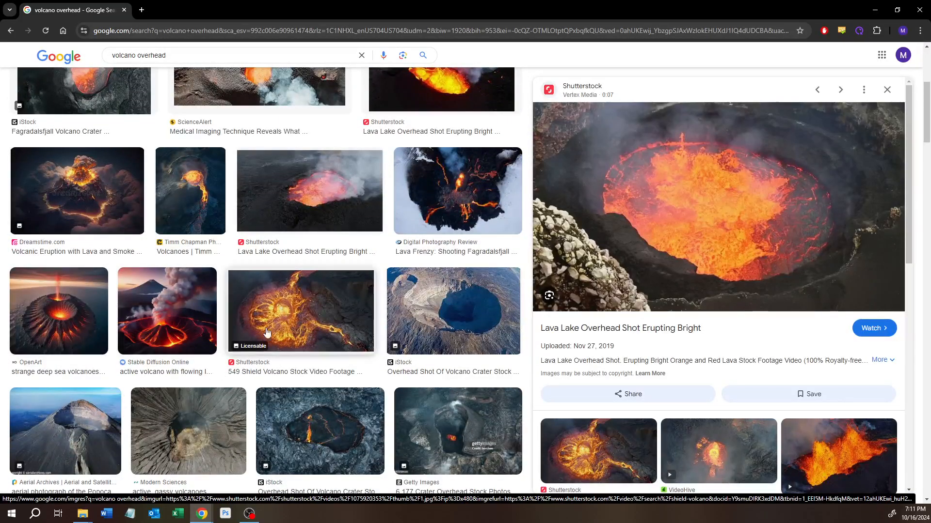
{"action": "left_click", "coordinate": [312, 319]}
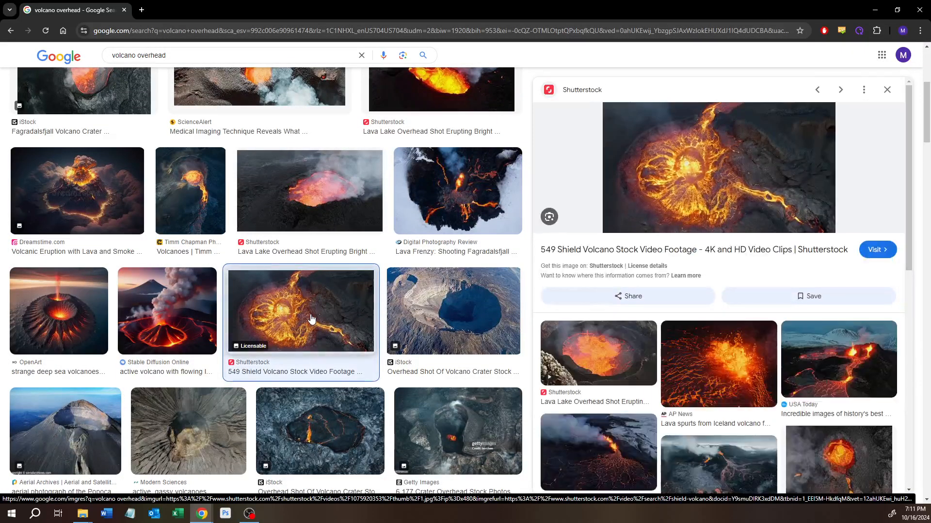
{"action": "scroll", "coordinate": [232, 330], "scroll_direction": "down", "scroll_amount": 3}
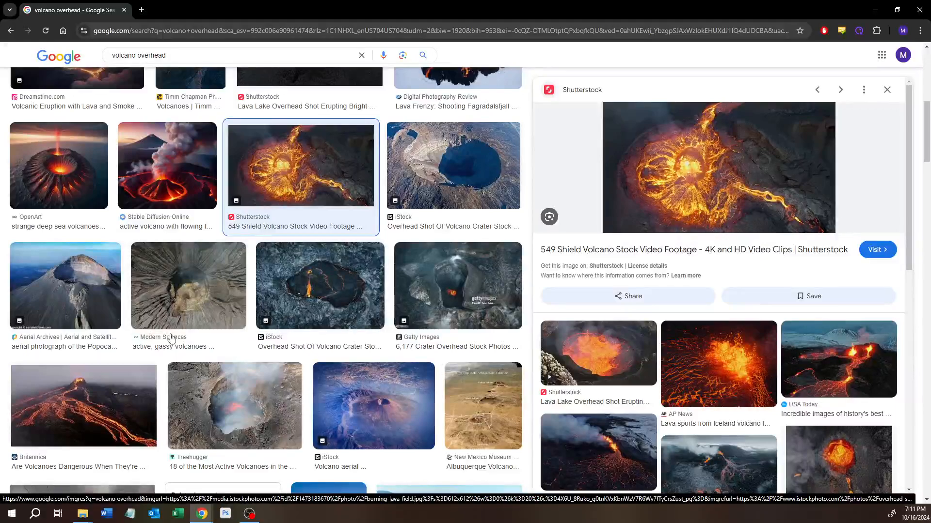
{"action": "scroll", "coordinate": [201, 291], "scroll_direction": "down", "scroll_amount": 5}
{"action": "scroll", "coordinate": [141, 356], "scroll_direction": "down", "scroll_amount": 5}
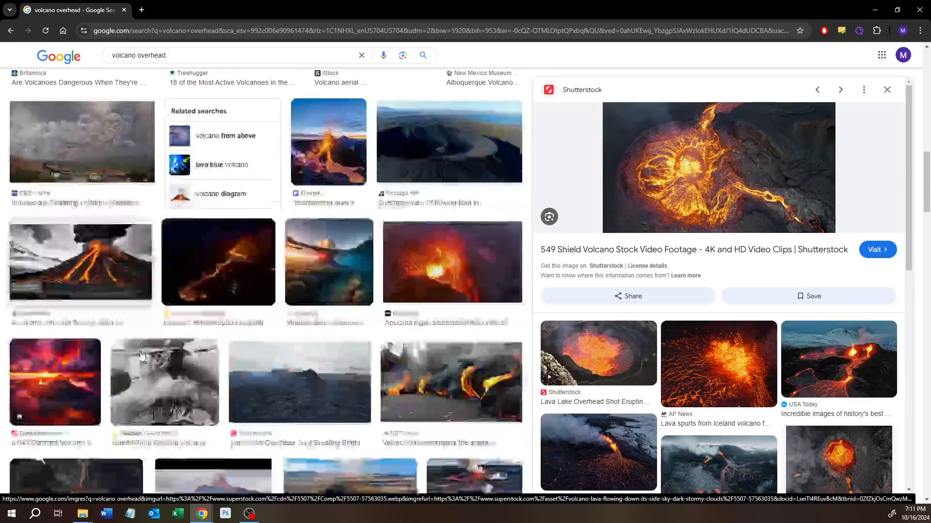
{"action": "scroll", "coordinate": [141, 355], "scroll_direction": "down", "scroll_amount": 2}
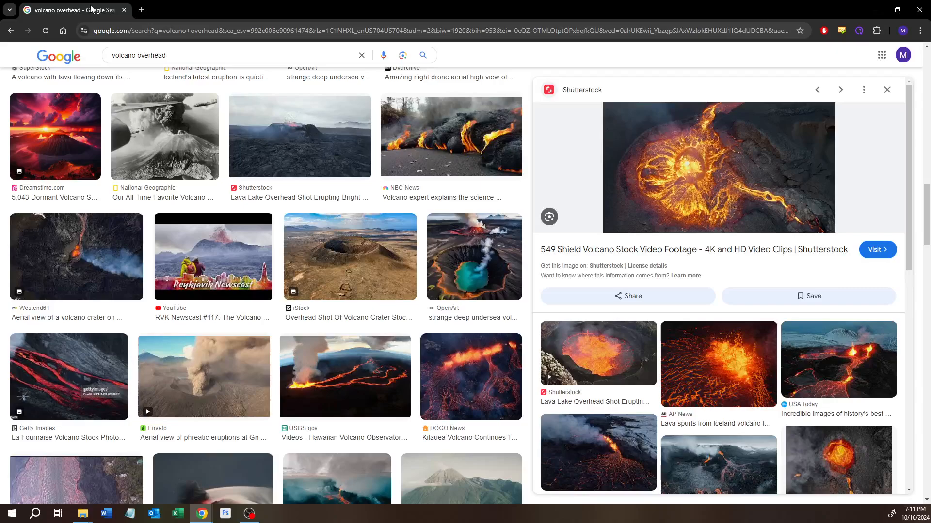
{"action": "left_click_drag", "start_coordinate": [90, 9], "coordinate": [0, 9]}
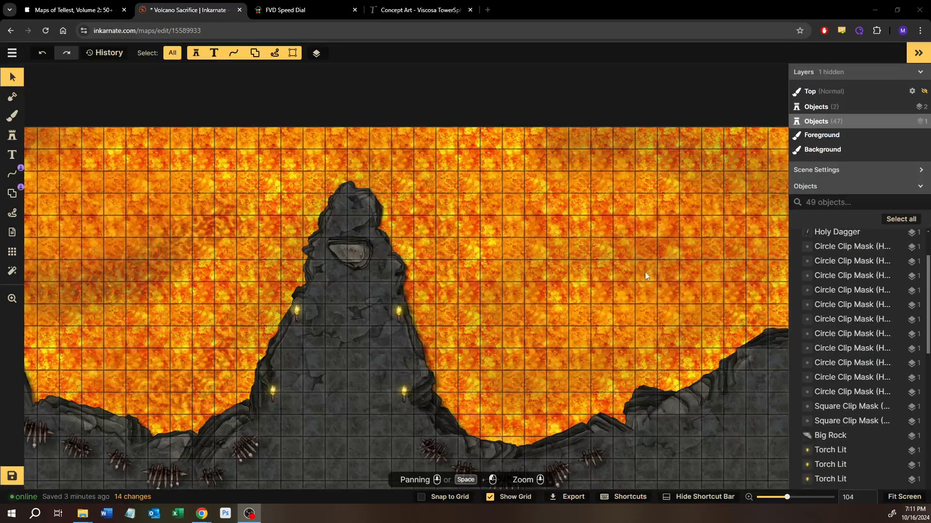
Switch the Background brush to the dark red cracked lava texture with opacity 0.5
{"action": "left_click", "coordinate": [19, 119]}
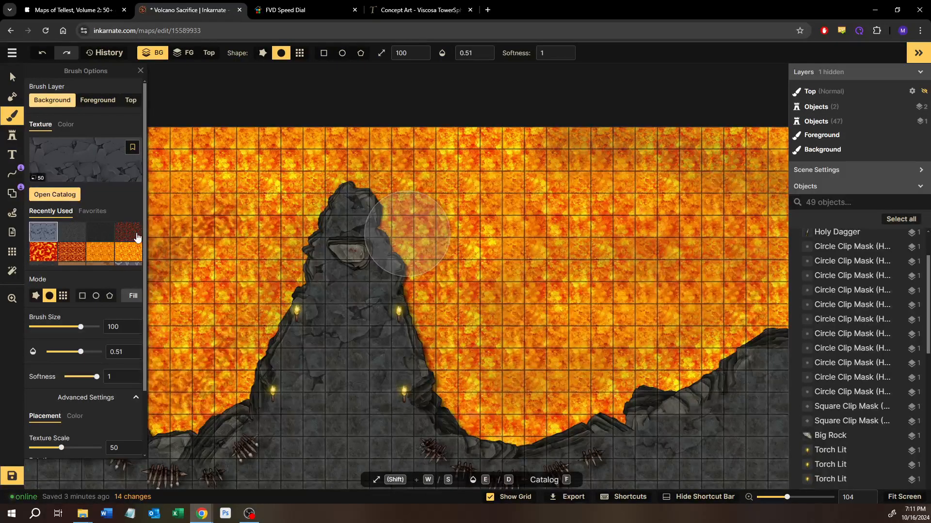
{"action": "left_click", "coordinate": [136, 238]}
{"action": "left_click_drag", "start_coordinate": [267, 397], "coordinate": [579, 305]}
{"action": "left_click_drag", "start_coordinate": [409, 294], "coordinate": [278, 286]}
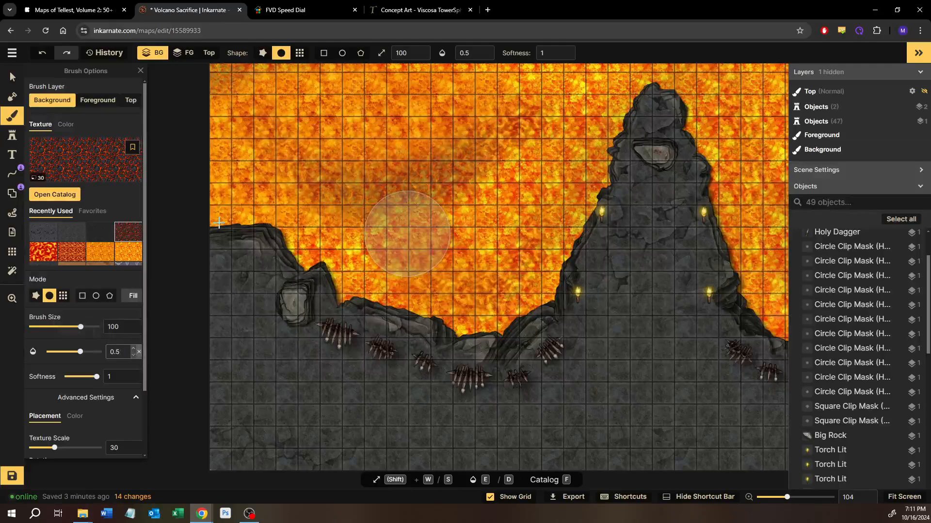
{"action": "mouse_move", "coordinate": [240, 212]}
{"action": "left_mouse_down"}
{"action": "mouse_move", "coordinate": [324, 263]}
{"action": "mouse_move", "coordinate": [317, 298]}
{"action": "mouse_move", "coordinate": [242, 257]}
{"action": "mouse_move", "coordinate": [221, 250]}
{"action": "left_mouse_up"}
{"action": "mouse_move", "coordinate": [475, 315]}
{"action": "left_mouse_down"}
{"action": "mouse_move", "coordinate": [467, 292]}
{"action": "mouse_move", "coordinate": [251, 216]}
{"action": "mouse_move", "coordinate": [269, 238]}
{"action": "mouse_move", "coordinate": [471, 312]}
{"action": "mouse_move", "coordinate": [203, 217]}
{"action": "mouse_move", "coordinate": [190, 223]}
{"action": "mouse_move", "coordinate": [232, 247]}
{"action": "left_mouse_up"}
{"action": "key", "text": "ctrl+z"}
{"action": "key", "text": "ctrl+z"}
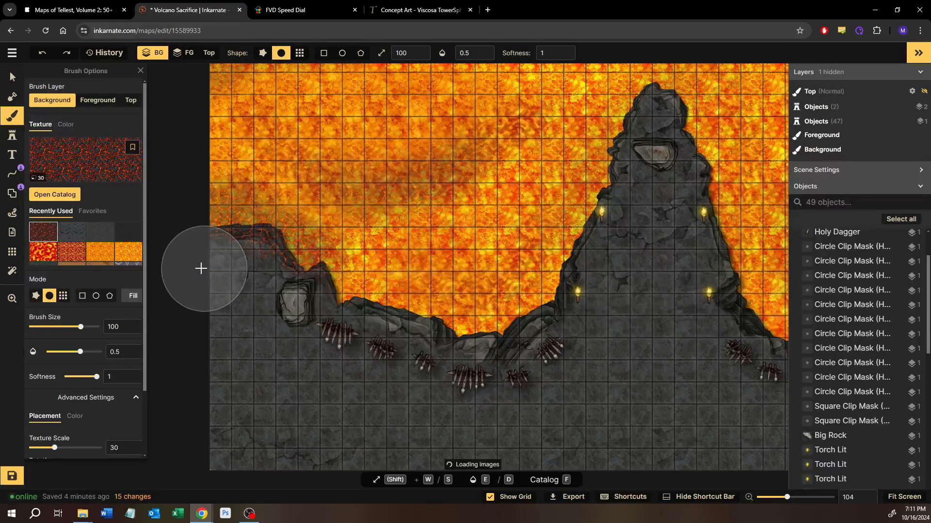
Set the brush size to 30 and paint the dark cracked lava texture along the lava's edge on the left shore
{"action": "scroll", "coordinate": [201, 268], "scroll_direction": "up", "scroll_amount": 5}
{"action": "scroll", "coordinate": [199, 250], "scroll_direction": "up", "scroll_amount": 5}
{"action": "key", "text": "s"}
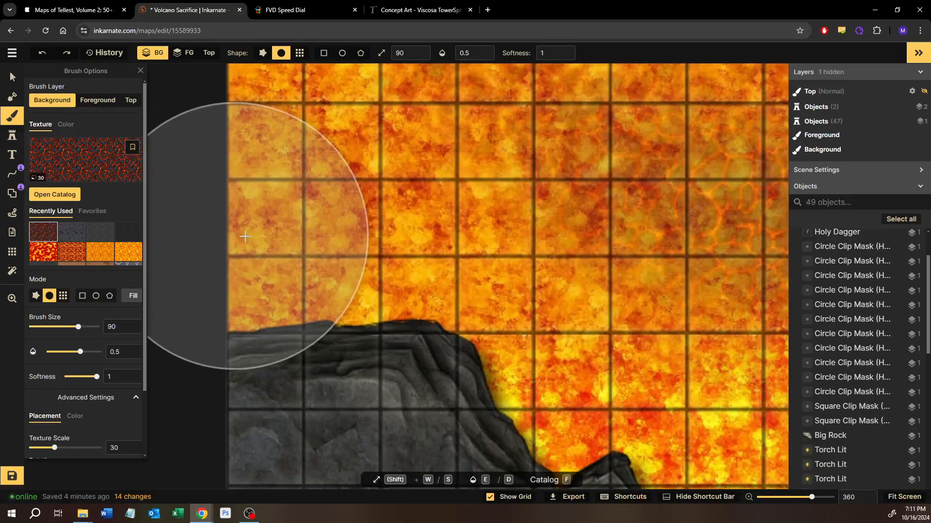
{"action": "key", "text": "s"}
{"action": "key", "text": "s"}
{"action": "key", "text": "s"}
{"action": "key", "text": "s"}
{"action": "key", "text": "s"}
{"action": "key", "text": "s"}
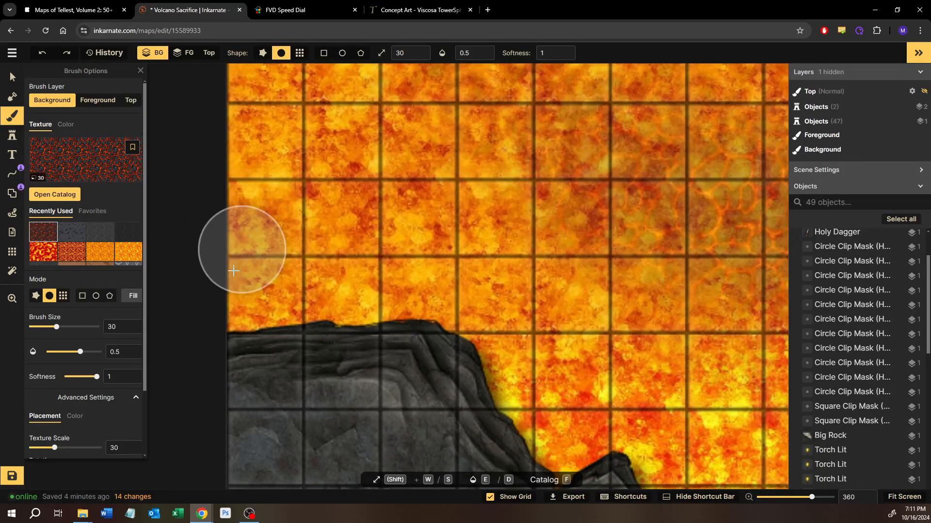
{"action": "mouse_move", "coordinate": [247, 286]}
{"action": "left_mouse_down"}
{"action": "mouse_move", "coordinate": [413, 277]}
{"action": "mouse_move", "coordinate": [472, 287]}
{"action": "mouse_move", "coordinate": [533, 362]}
{"action": "mouse_move", "coordinate": [542, 406]}
{"action": "mouse_move", "coordinate": [599, 419]}
{"action": "left_mouse_up"}
{"action": "mouse_move", "coordinate": [635, 406]}
{"action": "left_mouse_down"}
{"action": "mouse_move", "coordinate": [539, 357]}
{"action": "mouse_move", "coordinate": [364, 221]}
{"action": "mouse_move", "coordinate": [359, 238]}
{"action": "mouse_move", "coordinate": [392, 231]}
{"action": "mouse_move", "coordinate": [407, 240]}
{"action": "mouse_move", "coordinate": [405, 281]}
{"action": "mouse_move", "coordinate": [434, 344]}
{"action": "mouse_move", "coordinate": [616, 387]}
{"action": "left_mouse_up"}
{"action": "mouse_move", "coordinate": [611, 381]}
{"action": "left_mouse_down"}
{"action": "mouse_move", "coordinate": [345, 245]}
{"action": "mouse_move", "coordinate": [301, 234]}
{"action": "left_mouse_up"}
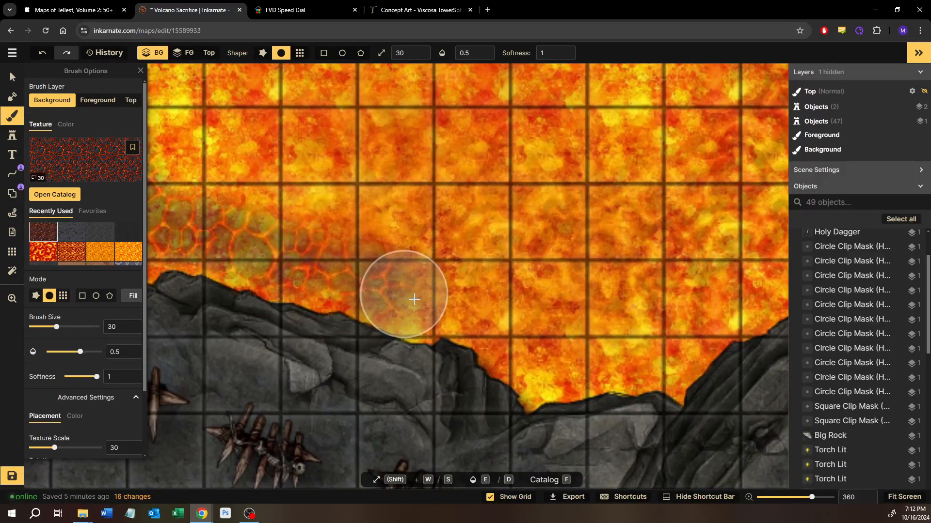
{"action": "mouse_move", "coordinate": [428, 304]}
{"action": "left_mouse_down"}
{"action": "mouse_move", "coordinate": [463, 303]}
{"action": "mouse_move", "coordinate": [530, 343]}
{"action": "mouse_move", "coordinate": [543, 286]}
{"action": "left_mouse_up"}
{"action": "left_click_drag", "start_coordinate": [543, 286], "coordinate": [301, 267]}
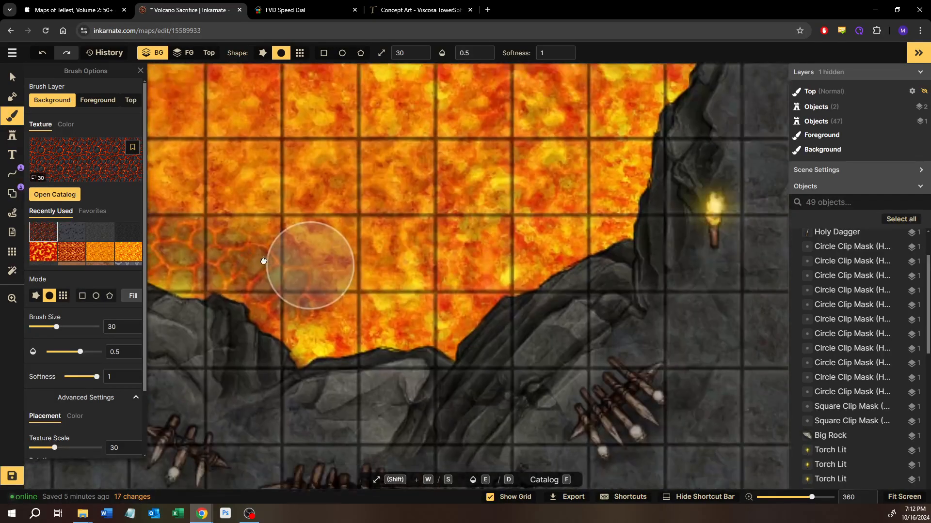
Set the brush size to 27 and continue the cracked lava edge along the rocks up to the outcrop's left base
{"action": "key", "text": "s"}
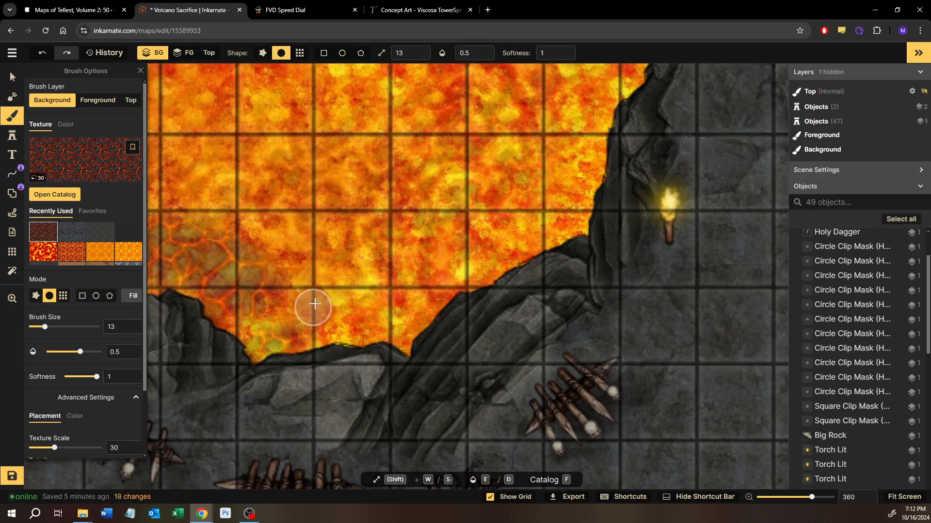
{"action": "key", "text": "w"}
{"action": "key", "text": "w"}
{"action": "key", "text": "w"}
{"action": "key", "text": "w"}
{"action": "key", "text": "w"}
{"action": "key", "text": "w"}
{"action": "key", "text": "w"}
{"action": "key", "text": "w"}
{"action": "key", "text": "w"}
{"action": "key", "text": "w"}
{"action": "key", "text": "w"}
{"action": "key", "text": "w"}
{"action": "key", "text": "w"}
{"action": "key", "text": "w"}
{"action": "mouse_move", "coordinate": [338, 301]}
{"action": "left_mouse_down"}
{"action": "mouse_move", "coordinate": [395, 292]}
{"action": "mouse_move", "coordinate": [430, 251]}
{"action": "mouse_move", "coordinate": [555, 196]}
{"action": "mouse_move", "coordinate": [490, 202]}
{"action": "left_mouse_up"}
{"action": "scroll", "coordinate": [490, 202], "scroll_direction": "down", "scroll_amount": 5}
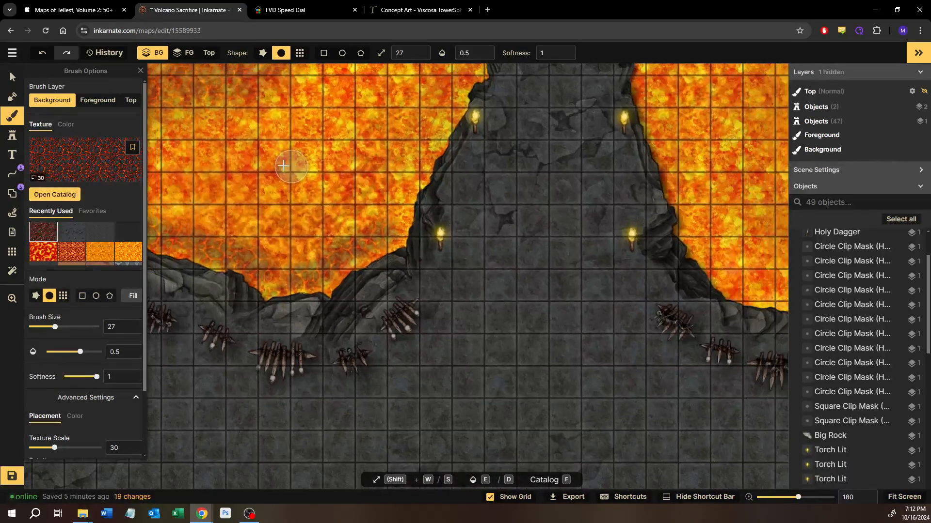
Paint the dark cracked lava texture at size 27 along the right shore's rocks and down to the outcrop's right base
{"action": "left_click_drag", "start_coordinate": [285, 172], "coordinate": [523, 283]}
{"action": "left_click_drag", "start_coordinate": [370, 246], "coordinate": [432, 270]}
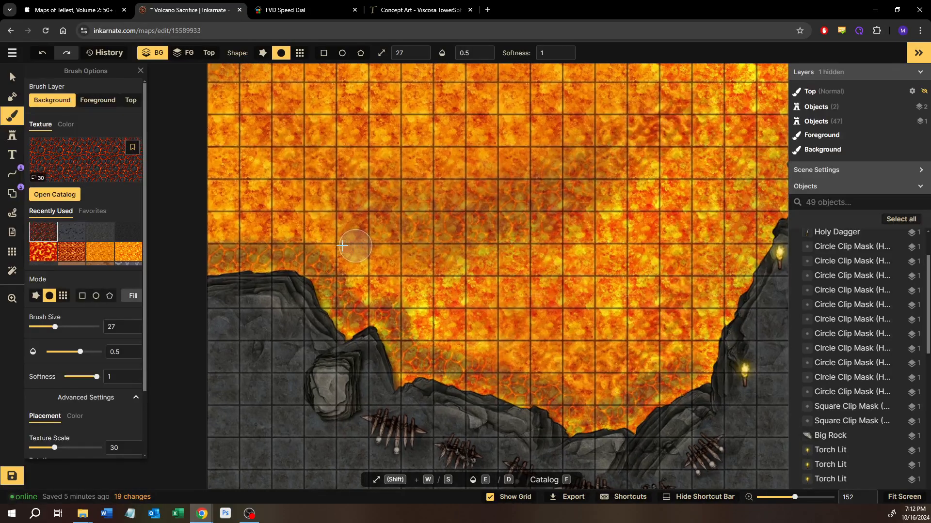
{"action": "scroll", "coordinate": [296, 249], "scroll_direction": "up", "scroll_amount": 1}
{"action": "left_click_drag", "start_coordinate": [297, 256], "coordinate": [215, 241]}
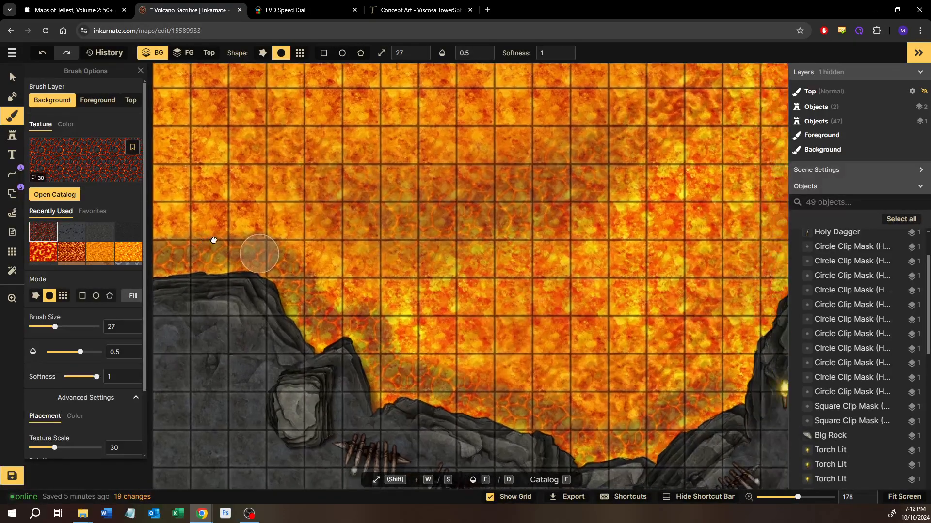
{"action": "scroll", "coordinate": [436, 286], "scroll_direction": "down", "scroll_amount": 2}
{"action": "left_click_drag", "start_coordinate": [607, 318], "coordinate": [253, 250]}
{"action": "left_click_drag", "start_coordinate": [642, 308], "coordinate": [446, 285]}
{"action": "scroll", "coordinate": [480, 285], "scroll_direction": "up", "scroll_amount": 1}
{"action": "left_click_drag", "start_coordinate": [576, 251], "coordinate": [390, 311]}
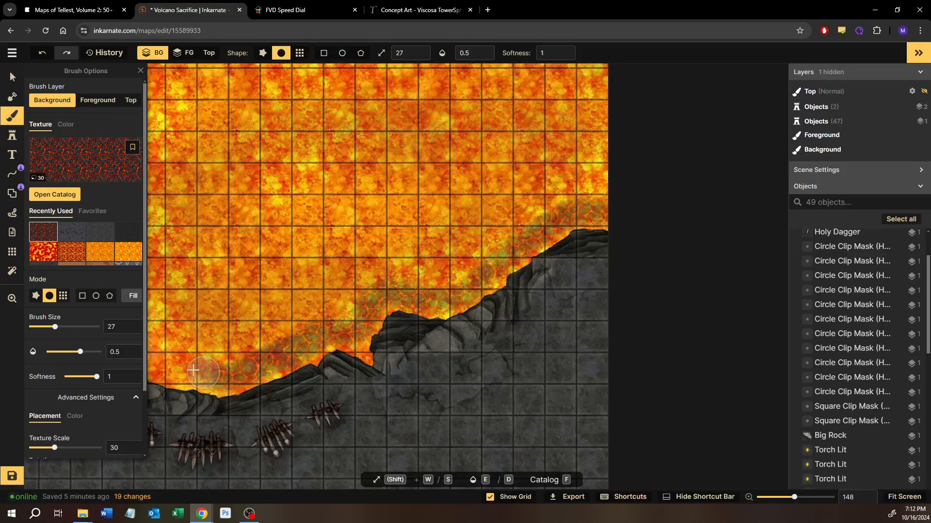
{"action": "left_click_drag", "start_coordinate": [231, 332], "coordinate": [390, 358]}
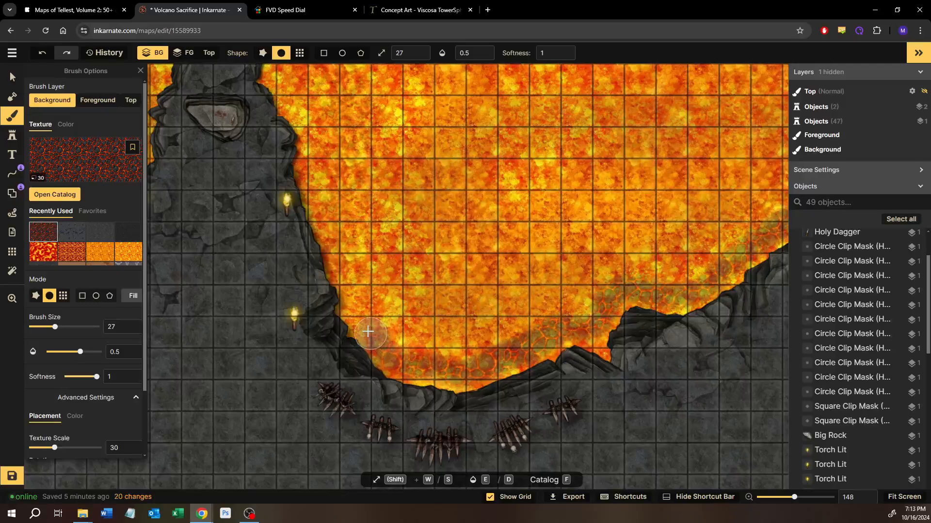
{"action": "scroll", "coordinate": [473, 352], "scroll_direction": "up", "scroll_amount": 8}
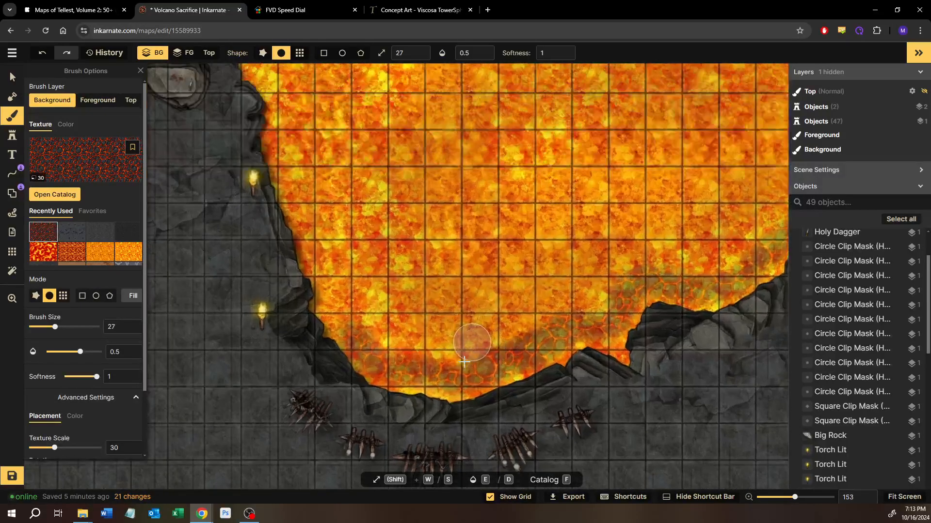
Set the brush size to 10 and fill the gaps between the cracked lava and the lower rocks of the right shore
{"action": "scroll", "coordinate": [392, 370], "scroll_direction": "up", "scroll_amount": 10}
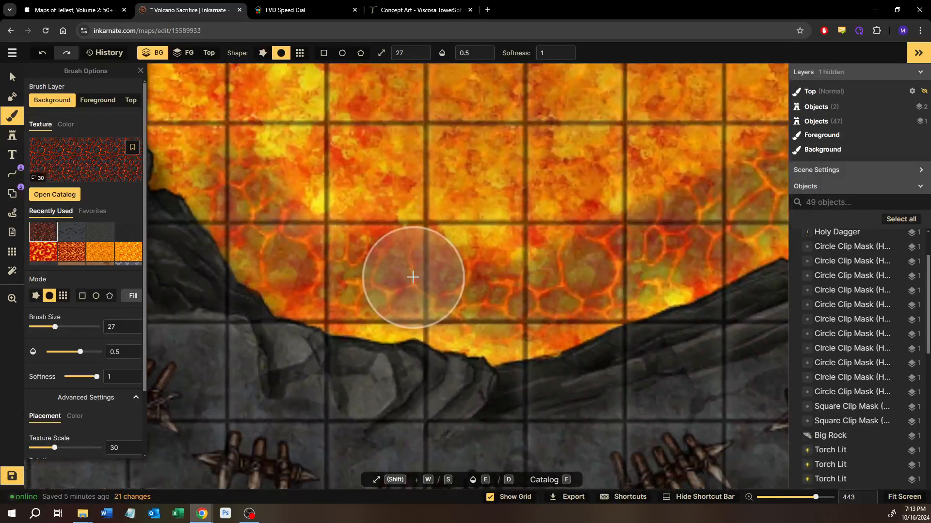
{"action": "key", "text": "s"}
{"action": "key", "text": "s"}
{"action": "key", "text": "s"}
{"action": "key", "text": "s"}
{"action": "key", "text": "s"}
{"action": "key", "text": "s"}
{"action": "key", "text": "s"}
{"action": "key", "text": "s"}
{"action": "key", "text": "s"}
{"action": "key", "text": "s"}
{"action": "key", "text": "s"}
{"action": "key", "text": "s"}
{"action": "key", "text": "s"}
{"action": "key", "text": "s"}
{"action": "key", "text": "s"}
{"action": "key", "text": "s"}
{"action": "key", "text": "s"}
{"action": "key", "text": "s"}
{"action": "key", "text": "s"}
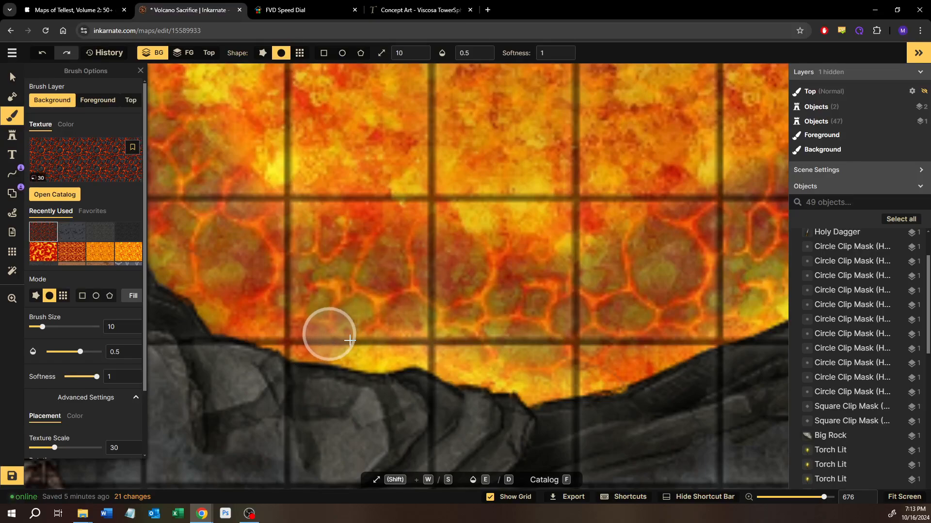
{"action": "mouse_move", "coordinate": [461, 359]}
{"action": "left_mouse_down"}
{"action": "mouse_move", "coordinate": [552, 373]}
{"action": "mouse_move", "coordinate": [623, 362]}
{"action": "mouse_move", "coordinate": [780, 297]}
{"action": "mouse_move", "coordinate": [754, 298]}
{"action": "left_mouse_up"}
{"action": "mouse_move", "coordinate": [626, 338]}
{"action": "left_mouse_down"}
{"action": "mouse_move", "coordinate": [446, 390]}
{"action": "mouse_move", "coordinate": [525, 373]}
{"action": "mouse_move", "coordinate": [681, 300]}
{"action": "mouse_move", "coordinate": [710, 263]}
{"action": "mouse_move", "coordinate": [747, 249]}
{"action": "mouse_move", "coordinate": [745, 258]}
{"action": "mouse_move", "coordinate": [330, 319]}
{"action": "mouse_move", "coordinate": [403, 306]}
{"action": "mouse_move", "coordinate": [462, 323]}
{"action": "mouse_move", "coordinate": [511, 290]}
{"action": "mouse_move", "coordinate": [477, 330]}
{"action": "mouse_move", "coordinate": [528, 379]}
{"action": "mouse_move", "coordinate": [478, 297]}
{"action": "mouse_move", "coordinate": [486, 277]}
{"action": "mouse_move", "coordinate": [502, 260]}
{"action": "mouse_move", "coordinate": [504, 311]}
{"action": "mouse_move", "coordinate": [524, 261]}
{"action": "mouse_move", "coordinate": [560, 223]}
{"action": "mouse_move", "coordinate": [565, 180]}
{"action": "mouse_move", "coordinate": [603, 164]}
{"action": "mouse_move", "coordinate": [634, 127]}
{"action": "mouse_move", "coordinate": [706, 135]}
{"action": "mouse_move", "coordinate": [523, 243]}
{"action": "mouse_move", "coordinate": [417, 277]}
{"action": "left_mouse_up"}
{"action": "mouse_move", "coordinate": [509, 271]}
{"action": "left_mouse_down"}
{"action": "mouse_move", "coordinate": [565, 288]}
{"action": "mouse_move", "coordinate": [603, 275]}
{"action": "mouse_move", "coordinate": [641, 283]}
{"action": "mouse_move", "coordinate": [680, 261]}
{"action": "mouse_move", "coordinate": [630, 298]}
{"action": "mouse_move", "coordinate": [599, 291]}
{"action": "mouse_move", "coordinate": [560, 299]}
{"action": "mouse_move", "coordinate": [632, 292]}
{"action": "left_mouse_up"}
{"action": "mouse_move", "coordinate": [588, 313]}
{"action": "left_mouse_down"}
{"action": "mouse_move", "coordinate": [449, 379]}
{"action": "mouse_move", "coordinate": [538, 350]}
{"action": "mouse_move", "coordinate": [575, 327]}
{"action": "mouse_move", "coordinate": [610, 280]}
{"action": "mouse_move", "coordinate": [644, 274]}
{"action": "mouse_move", "coordinate": [698, 241]}
{"action": "left_mouse_up"}
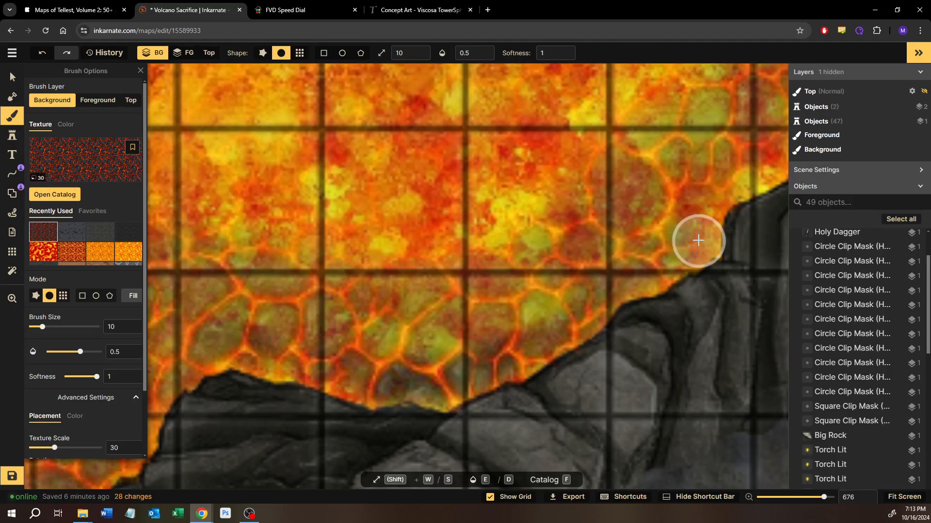
Continue the size 10 cracked lava fill along the upper rocks of the right shore to the map's right edge
{"action": "left_click_drag", "start_coordinate": [559, 315], "coordinate": [407, 370]}
{"action": "scroll", "coordinate": [407, 366], "scroll_direction": "up", "scroll_amount": 1}
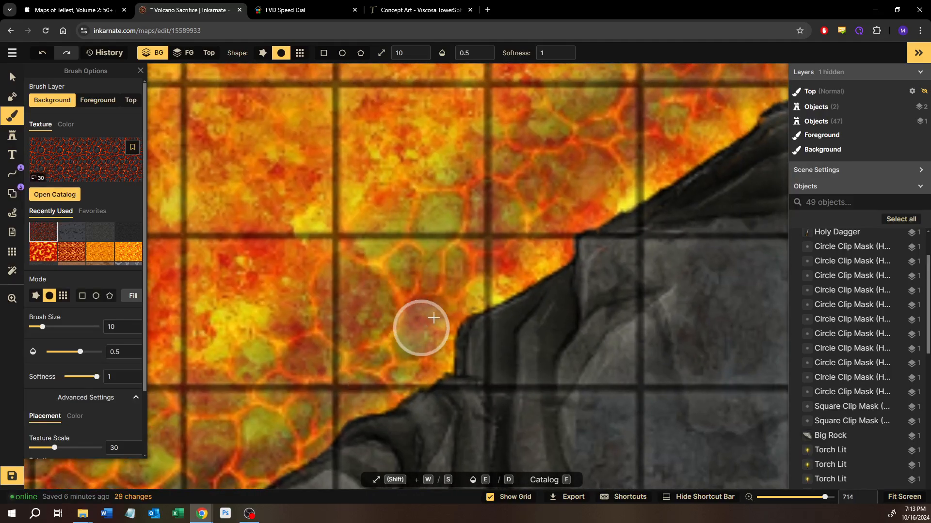
{"action": "mouse_move", "coordinate": [494, 293]}
{"action": "left_mouse_down"}
{"action": "mouse_move", "coordinate": [550, 255]}
{"action": "mouse_move", "coordinate": [557, 230]}
{"action": "mouse_move", "coordinate": [635, 183]}
{"action": "left_mouse_up"}
{"action": "key", "text": "ctrl+z"}
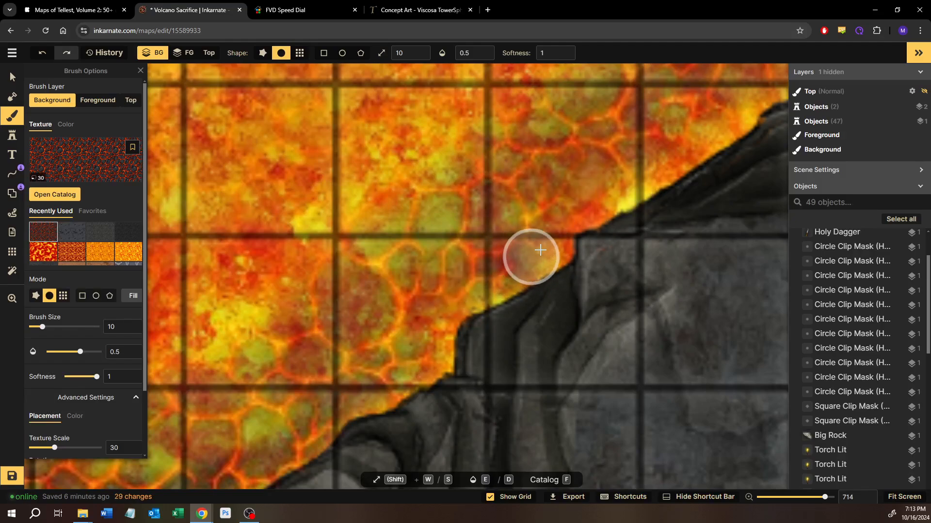
{"action": "mouse_move", "coordinate": [628, 175]}
{"action": "left_mouse_down"}
{"action": "mouse_move", "coordinate": [665, 164]}
{"action": "mouse_move", "coordinate": [655, 164]}
{"action": "left_mouse_up"}
{"action": "left_click_drag", "start_coordinate": [637, 170], "coordinate": [440, 365]}
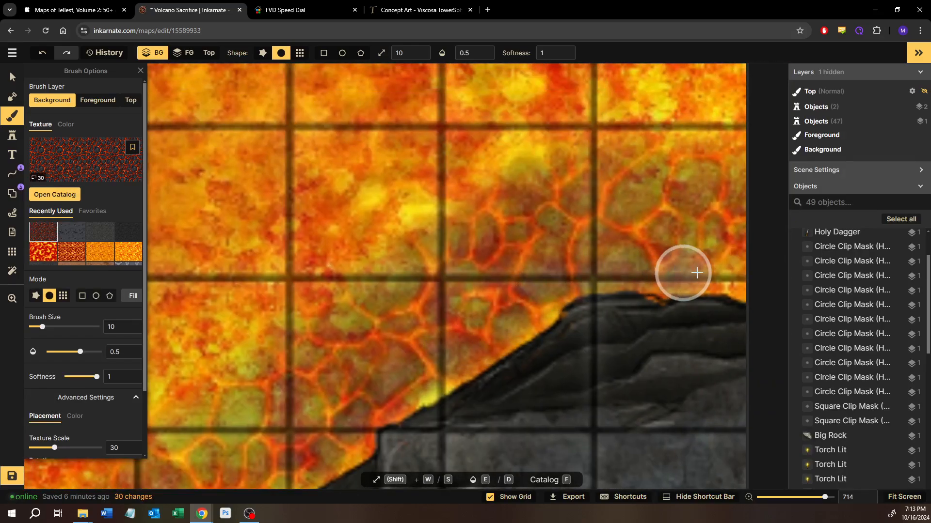
{"action": "left_click_drag", "start_coordinate": [728, 273], "coordinate": [740, 277]}
{"action": "scroll", "coordinate": [664, 307], "scroll_direction": "down", "scroll_amount": 8}
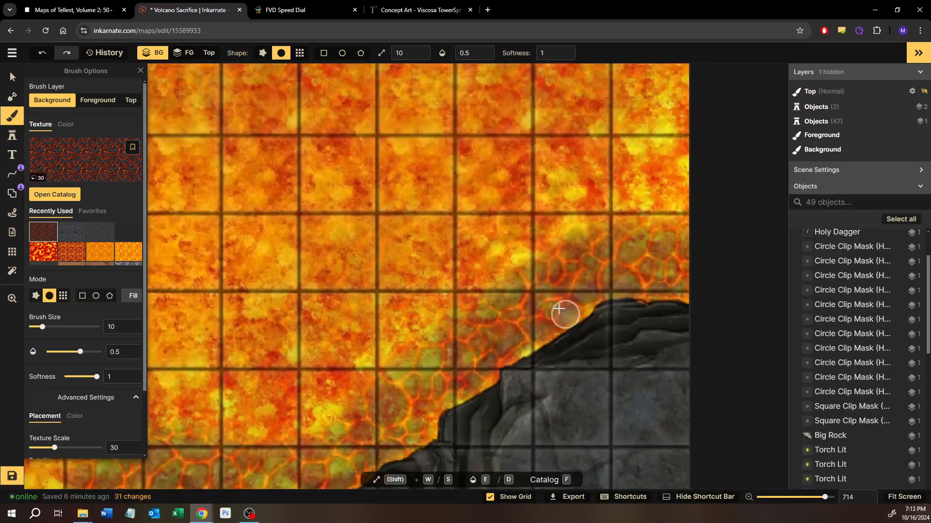
Fill the remaining bright gaps beside the lowest rocks of the right bay and up the outcrop's right base with cracked lava
{"action": "left_click_drag", "start_coordinate": [347, 379], "coordinate": [551, 275]}
{"action": "scroll", "coordinate": [318, 385], "scroll_direction": "up", "scroll_amount": 3}
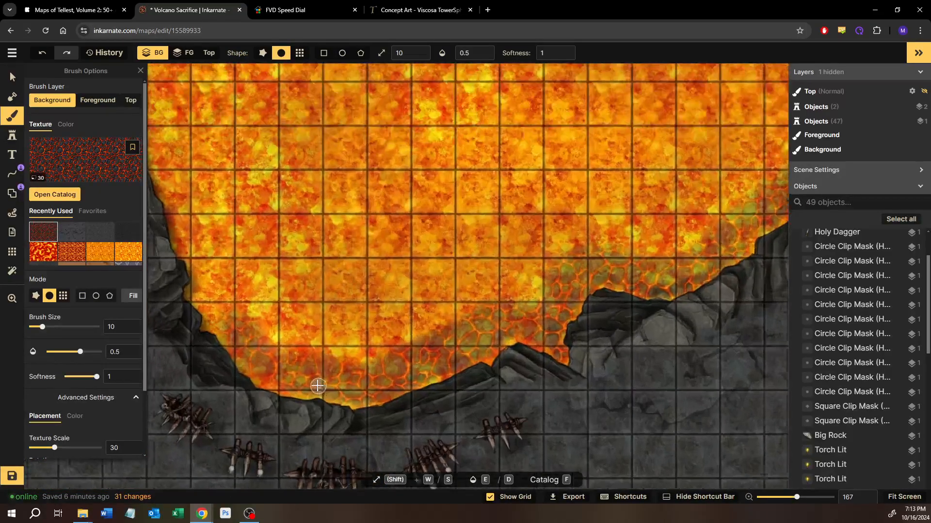
{"action": "scroll", "coordinate": [310, 390], "scroll_direction": "up", "scroll_amount": 8}
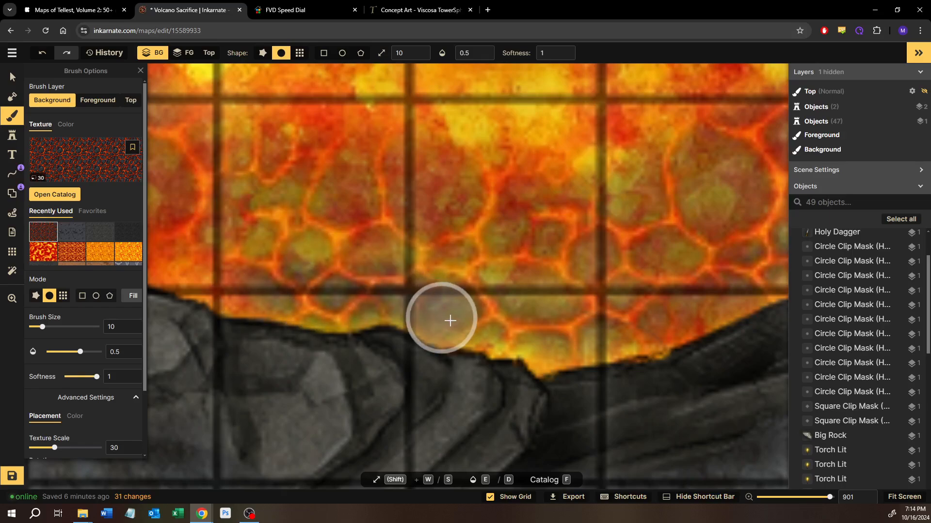
{"action": "left_click_drag", "start_coordinate": [560, 342], "coordinate": [663, 328]}
{"action": "scroll", "coordinate": [412, 305], "scroll_direction": "down", "scroll_amount": 4}
{"action": "scroll", "coordinate": [335, 299], "scroll_direction": "down", "scroll_amount": 2}
{"action": "left_click_drag", "start_coordinate": [266, 290], "coordinate": [621, 324]}
{"action": "left_click_drag", "start_coordinate": [444, 299], "coordinate": [547, 326]}
{"action": "scroll", "coordinate": [457, 316], "scroll_direction": "up", "scroll_amount": 5}
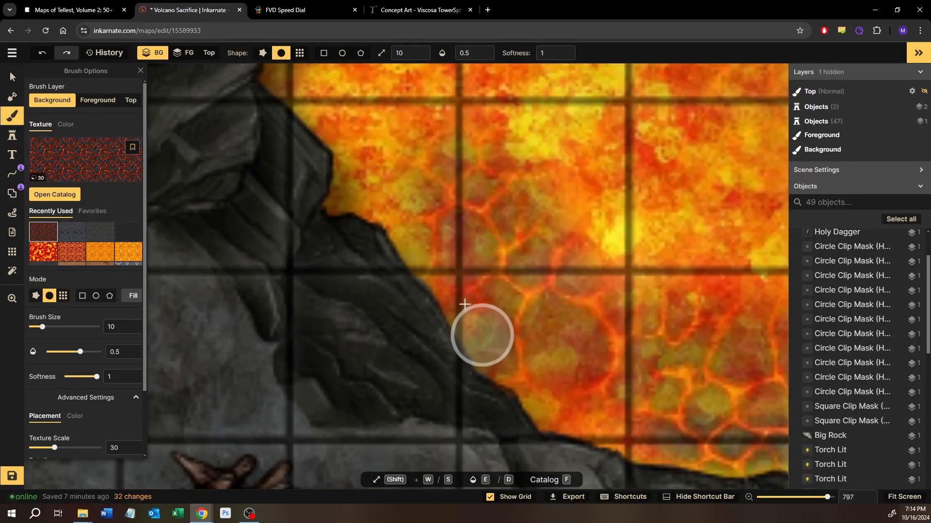
{"action": "left_click_drag", "start_coordinate": [390, 199], "coordinate": [357, 187]}
Extend the cracked lava texture up to the rocks at the outcrop's left base using the size 10 brush
{"action": "scroll", "coordinate": [369, 301], "scroll_direction": "down", "scroll_amount": 2}
{"action": "left_click_drag", "start_coordinate": [290, 309], "coordinate": [626, 314]}
{"action": "left_click_drag", "start_coordinate": [323, 311], "coordinate": [745, 330]}
{"action": "left_click_drag", "start_coordinate": [446, 330], "coordinate": [532, 313]}
{"action": "scroll", "coordinate": [554, 270], "scroll_direction": "up", "scroll_amount": 4}
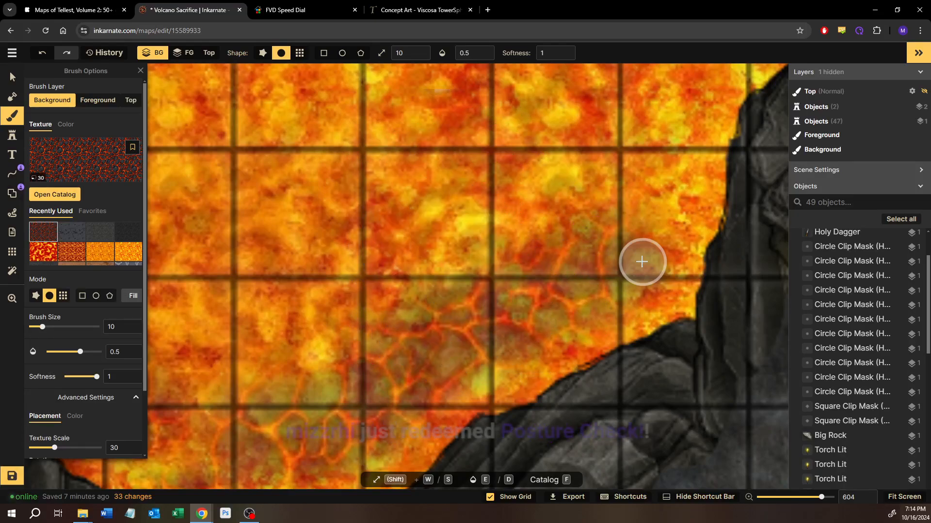
{"action": "left_click_drag", "start_coordinate": [558, 303], "coordinate": [534, 250]}
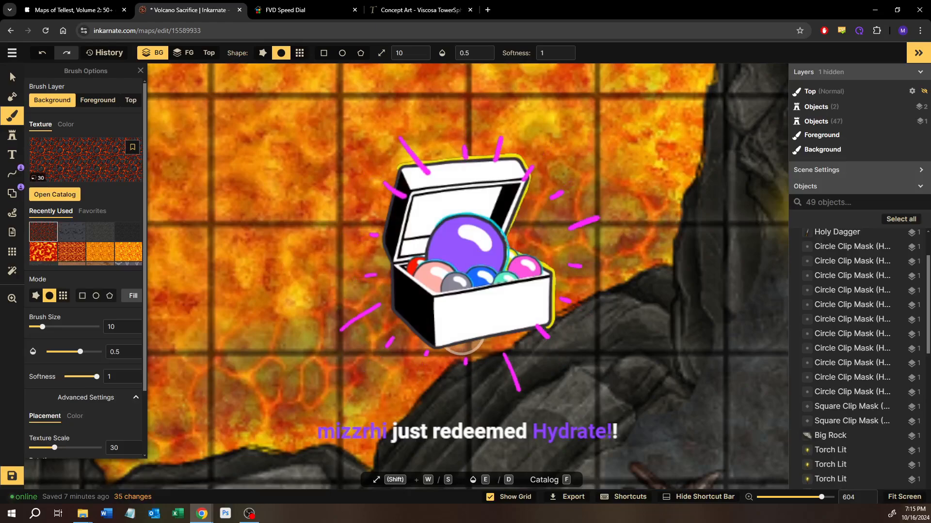
{"action": "mouse_move", "coordinate": [441, 338]}
{"action": "left_mouse_down"}
{"action": "mouse_move", "coordinate": [426, 291]}
{"action": "mouse_move", "coordinate": [383, 274]}
{"action": "mouse_move", "coordinate": [398, 272]}
{"action": "left_mouse_up"}
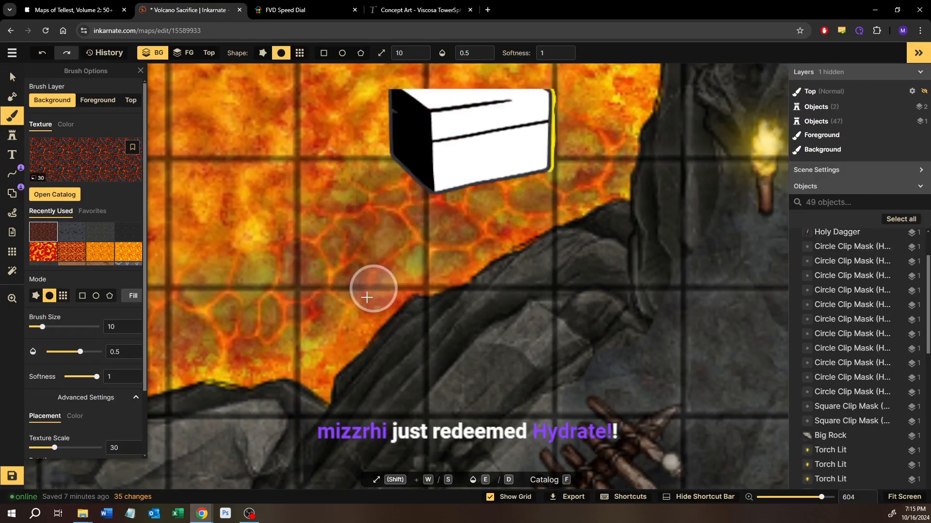
{"action": "mouse_move", "coordinate": [323, 349]}
{"action": "left_mouse_down"}
{"action": "mouse_move", "coordinate": [306, 350]}
{"action": "mouse_move", "coordinate": [313, 365]}
{"action": "mouse_move", "coordinate": [306, 361]}
{"action": "mouse_move", "coordinate": [352, 303]}
{"action": "left_mouse_up"}
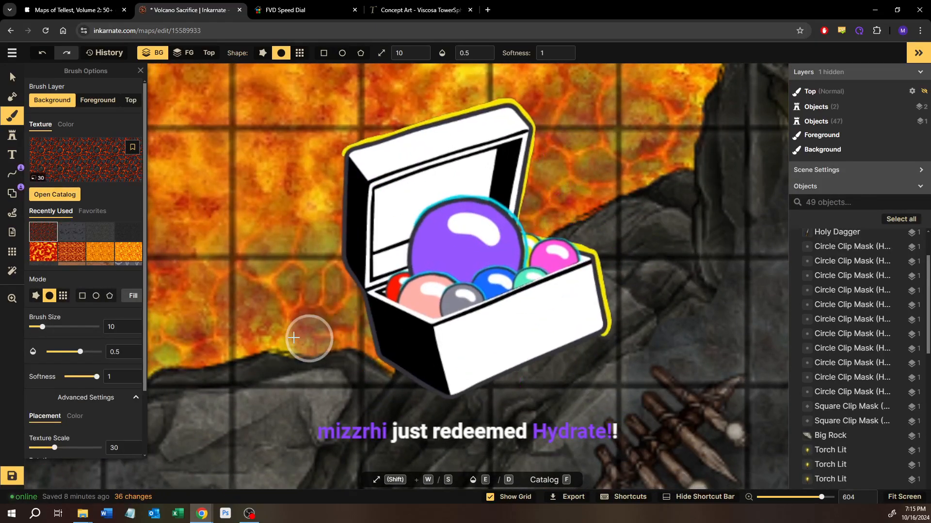
Fill the gaps between the cracked lava and the rocks along the bottom of the left bay
{"action": "mouse_move", "coordinate": [268, 334]}
{"action": "left_mouse_down"}
{"action": "mouse_move", "coordinate": [476, 299]}
{"action": "mouse_move", "coordinate": [419, 318]}
{"action": "mouse_move", "coordinate": [348, 321]}
{"action": "left_mouse_up"}
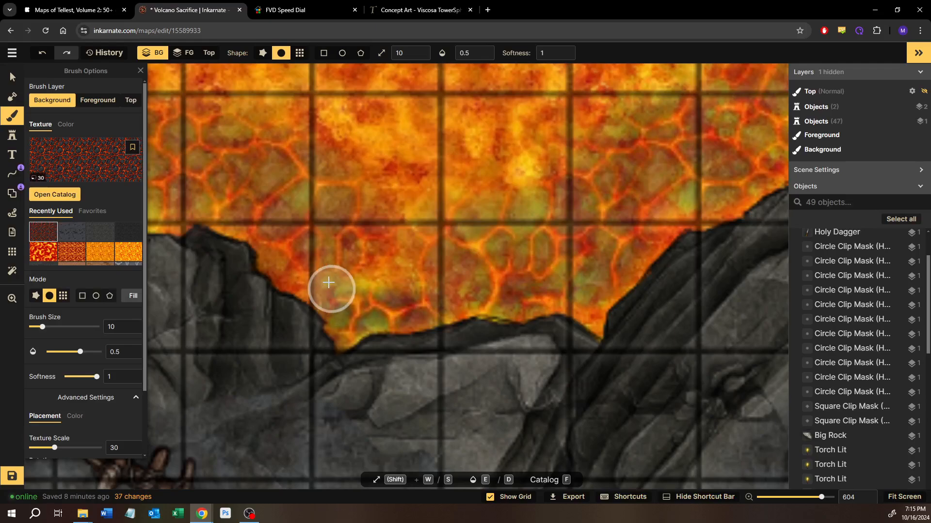
{"action": "left_click_drag", "start_coordinate": [356, 286], "coordinate": [345, 285]}
{"action": "left_click_drag", "start_coordinate": [336, 295], "coordinate": [449, 329]}
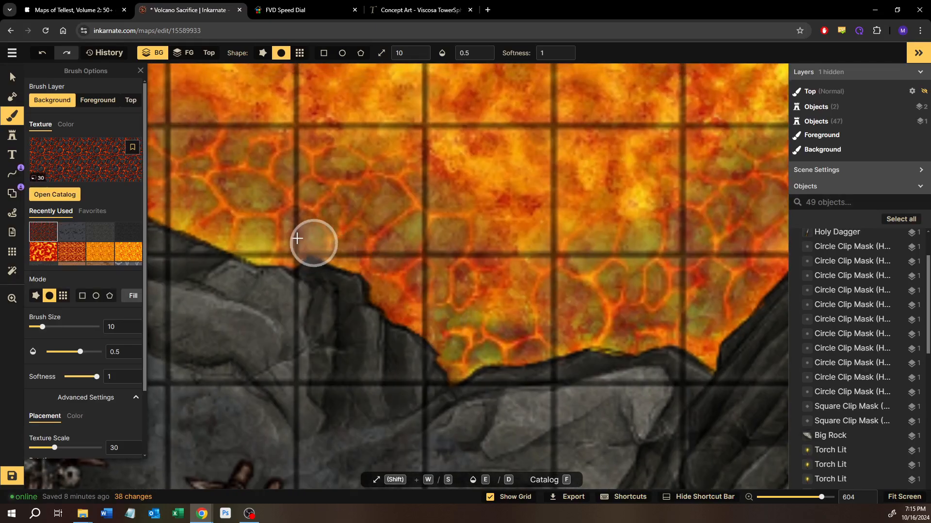
{"action": "mouse_move", "coordinate": [266, 238]}
{"action": "left_mouse_down"}
{"action": "mouse_move", "coordinate": [216, 229]}
{"action": "mouse_move", "coordinate": [394, 297]}
{"action": "left_mouse_up"}
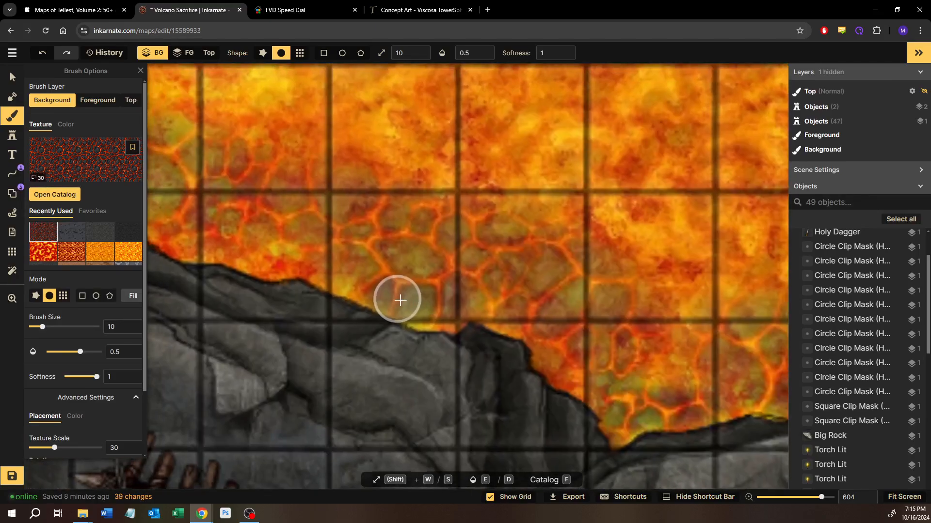
{"action": "left_click_drag", "start_coordinate": [314, 266], "coordinate": [309, 264]}
{"action": "left_click_drag", "start_coordinate": [345, 284], "coordinate": [515, 349]}
{"action": "mouse_move", "coordinate": [285, 281]}
{"action": "left_mouse_down"}
{"action": "mouse_move", "coordinate": [270, 275]}
{"action": "mouse_move", "coordinate": [528, 335]}
{"action": "left_mouse_up"}
{"action": "mouse_move", "coordinate": [314, 339]}
{"action": "left_mouse_down"}
{"action": "mouse_move", "coordinate": [314, 288]}
{"action": "mouse_move", "coordinate": [259, 146]}
{"action": "mouse_move", "coordinate": [231, 108]}
{"action": "mouse_move", "coordinate": [253, 148]}
{"action": "left_mouse_up"}
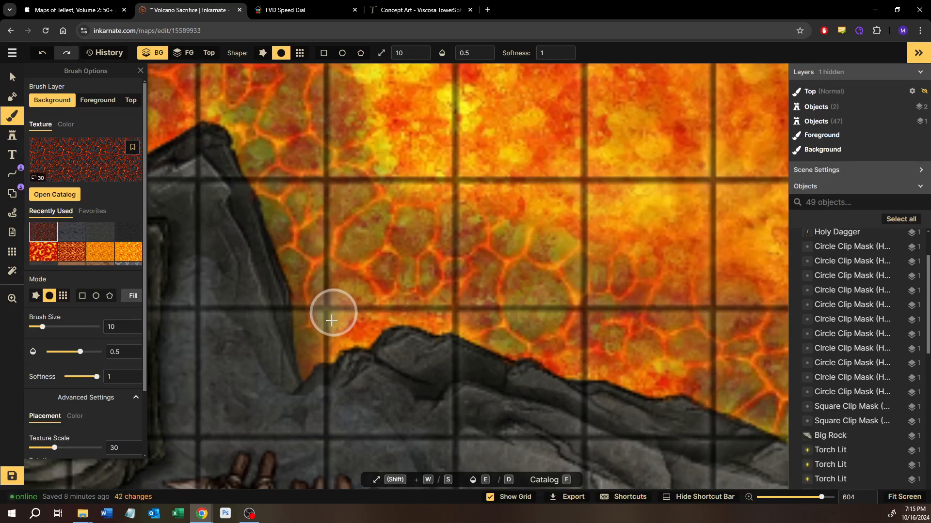
Fill the cracked lava into the notches around the pointed rock and along the left shore to the map's left edge
{"action": "left_click_drag", "start_coordinate": [315, 341], "coordinate": [406, 298]}
{"action": "left_click_drag", "start_coordinate": [334, 285], "coordinate": [608, 444]}
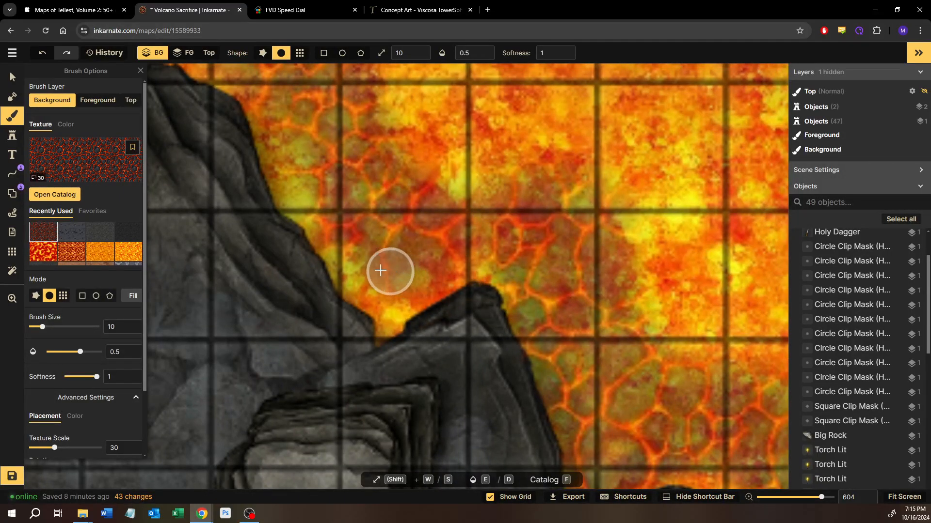
{"action": "mouse_move", "coordinate": [401, 300]}
{"action": "left_mouse_down"}
{"action": "mouse_move", "coordinate": [390, 305]}
{"action": "mouse_move", "coordinate": [341, 259]}
{"action": "mouse_move", "coordinate": [317, 201]}
{"action": "mouse_move", "coordinate": [290, 182]}
{"action": "mouse_move", "coordinate": [386, 314]}
{"action": "left_mouse_up"}
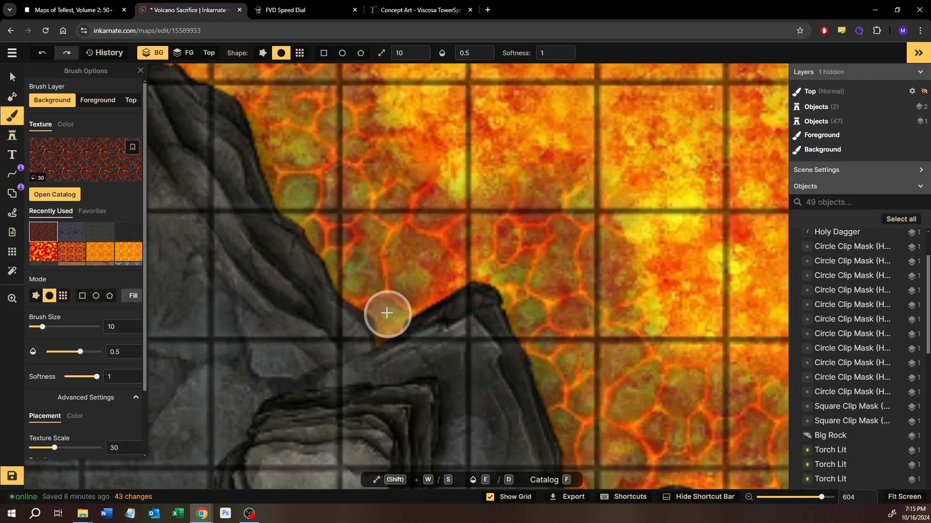
{"action": "left_click_drag", "start_coordinate": [334, 206], "coordinate": [542, 281]}
{"action": "mouse_move", "coordinate": [470, 311]}
{"action": "left_mouse_down"}
{"action": "mouse_move", "coordinate": [429, 317]}
{"action": "mouse_move", "coordinate": [375, 306]}
{"action": "mouse_move", "coordinate": [205, 330]}
{"action": "left_mouse_up"}
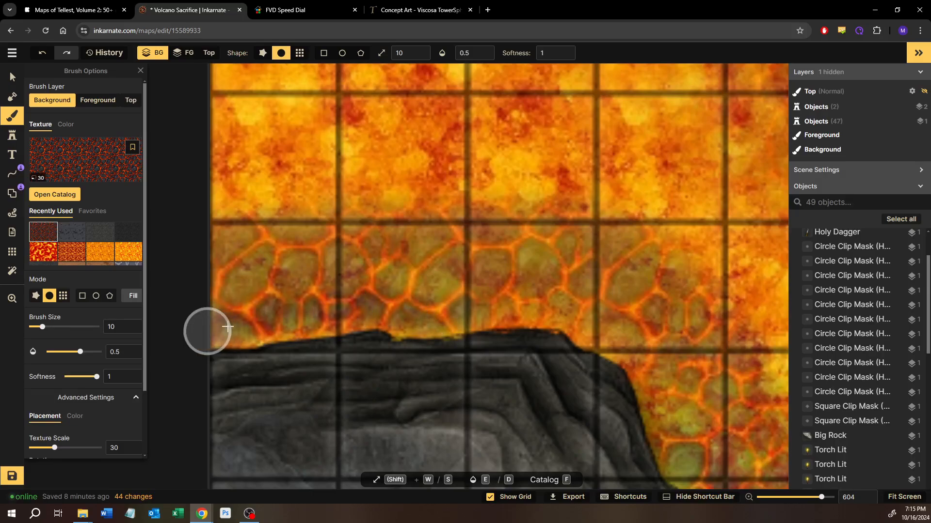
{"action": "scroll", "coordinate": [438, 312], "scroll_direction": "down", "scroll_amount": 10}
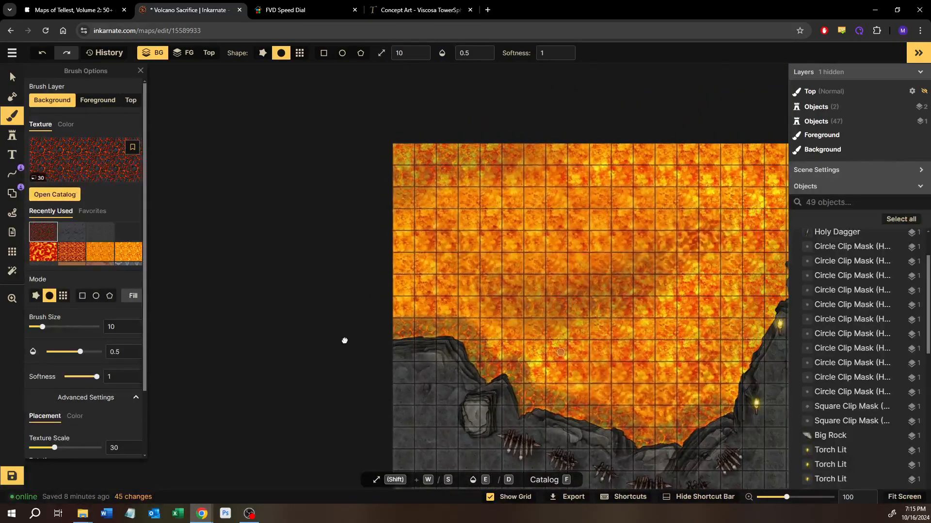
Set the brush opacity to 0.025 and collapse the brush options
{"action": "left_click_drag", "start_coordinate": [372, 345], "coordinate": [319, 332]}
{"action": "left_click_drag", "start_coordinate": [519, 359], "coordinate": [385, 370]}
{"action": "scroll", "coordinate": [427, 384], "scroll_direction": "down", "scroll_amount": 2}
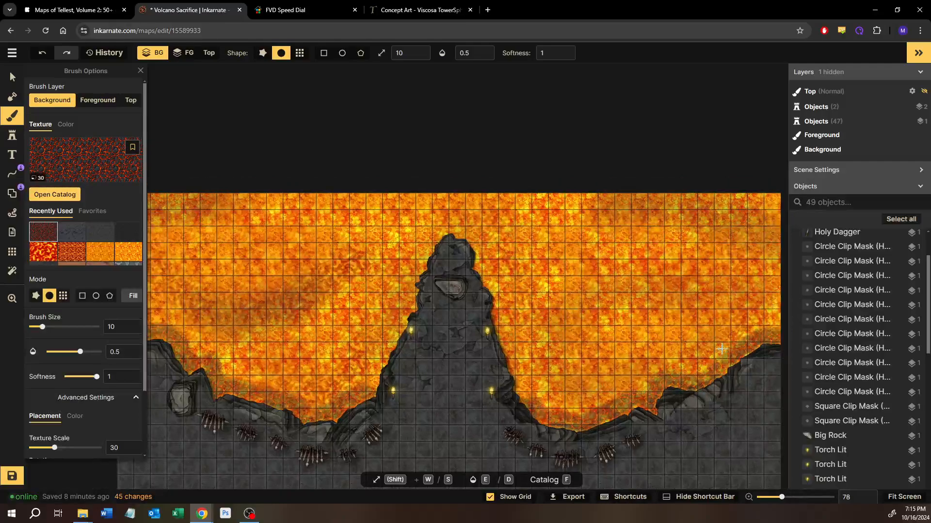
{"action": "left_click_drag", "start_coordinate": [722, 349], "coordinate": [593, 375]}
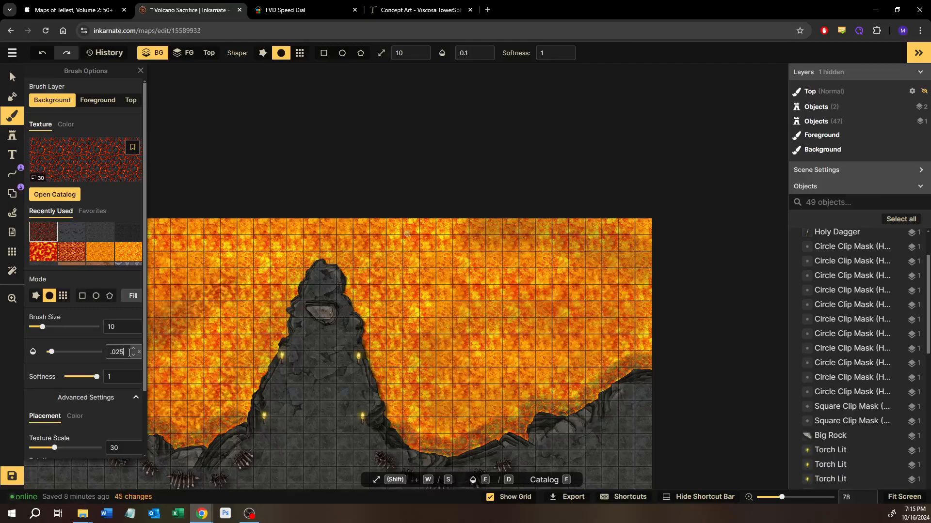
{"action": "left_click", "coordinate": [14, 120]}
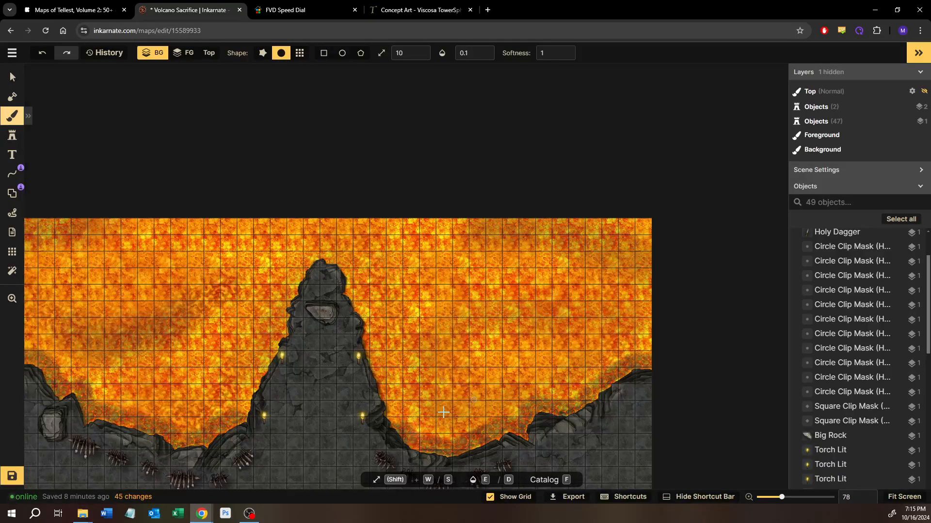
Set the brush size to 50 and paint faint cracked lava strokes over the open lava of the right bay
{"action": "key", "text": "w"}
{"action": "left_click_drag", "start_coordinate": [444, 423], "coordinate": [410, 301]}
{"action": "scroll", "coordinate": [569, 281], "scroll_direction": "up", "scroll_amount": 4}
{"action": "scroll", "coordinate": [580, 235], "scroll_direction": "up", "scroll_amount": 5}
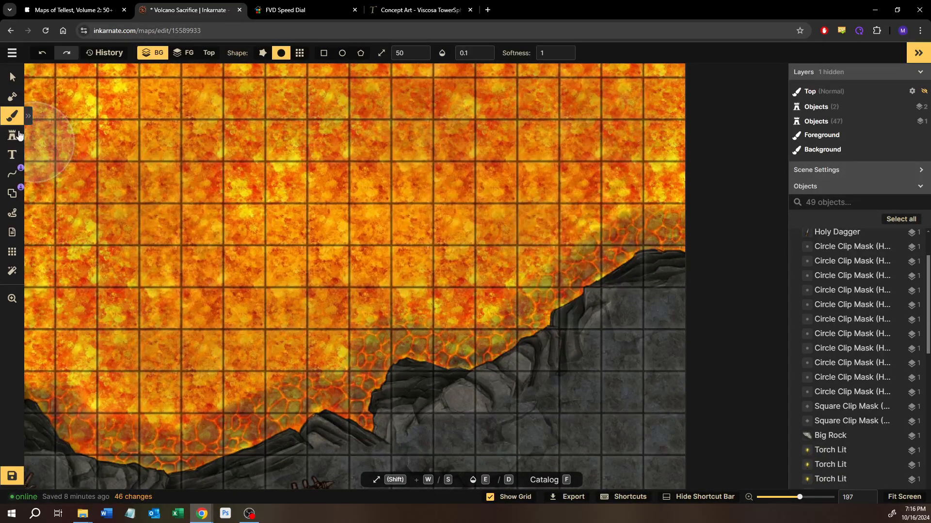
{"action": "left_click", "coordinate": [28, 119]}
{"action": "mouse_move", "coordinate": [212, 178]}
{"action": "left_mouse_down"}
{"action": "mouse_move", "coordinate": [339, 209]}
{"action": "mouse_move", "coordinate": [478, 177]}
{"action": "mouse_move", "coordinate": [366, 253]}
{"action": "left_mouse_up"}
{"action": "mouse_move", "coordinate": [523, 152]}
{"action": "left_mouse_down"}
{"action": "mouse_move", "coordinate": [361, 242]}
{"action": "mouse_move", "coordinate": [324, 245]}
{"action": "left_mouse_up"}
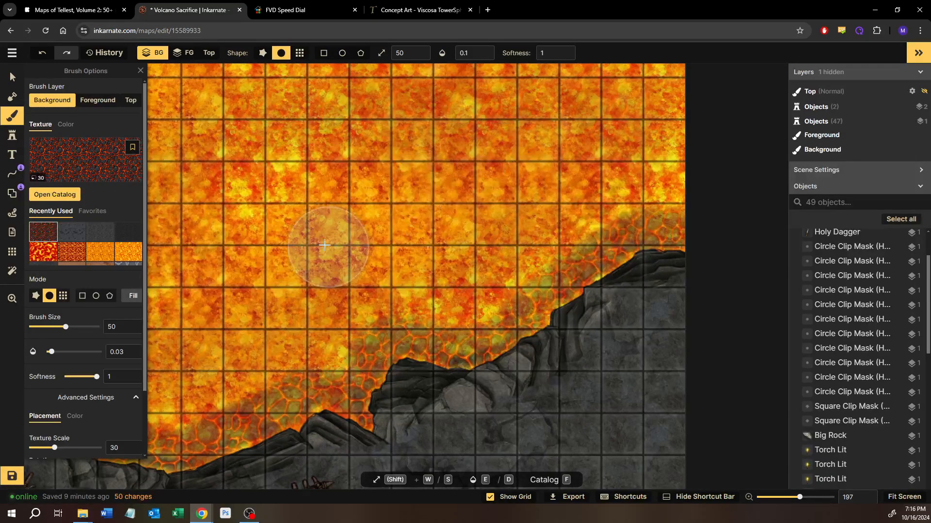
{"action": "mouse_move", "coordinate": [455, 184]}
{"action": "left_mouse_down"}
{"action": "mouse_move", "coordinate": [291, 233]}
{"action": "mouse_move", "coordinate": [538, 153]}
{"action": "mouse_move", "coordinate": [334, 250]}
{"action": "left_mouse_up"}
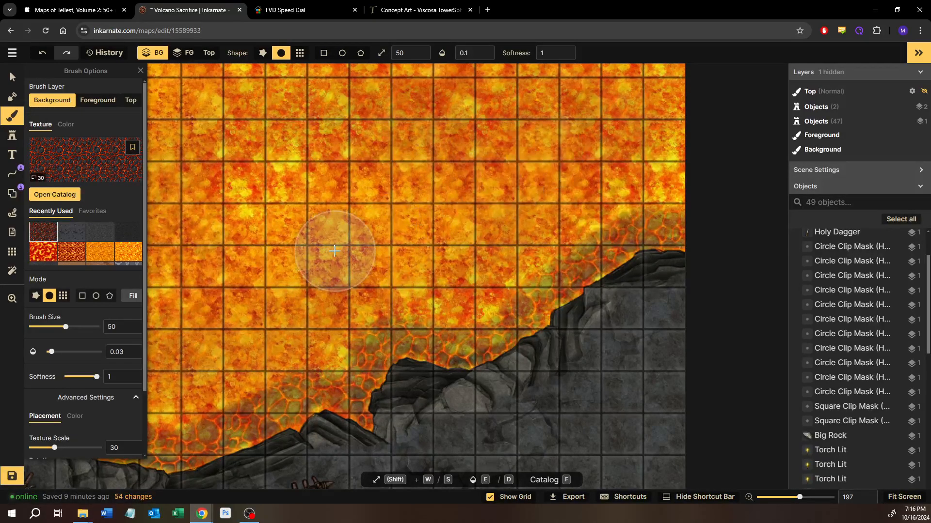
Set the brush opacity to 0.25 for the cracked lava texture
{"action": "double_click", "coordinate": [118, 353]}
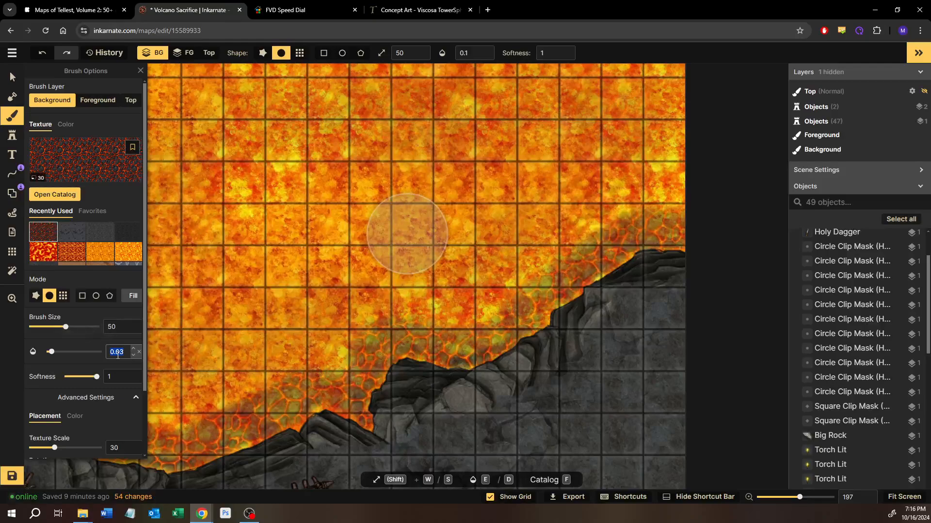
{"action": "key", "text": "BackSpace"}
{"action": "type", "text": ".25"}
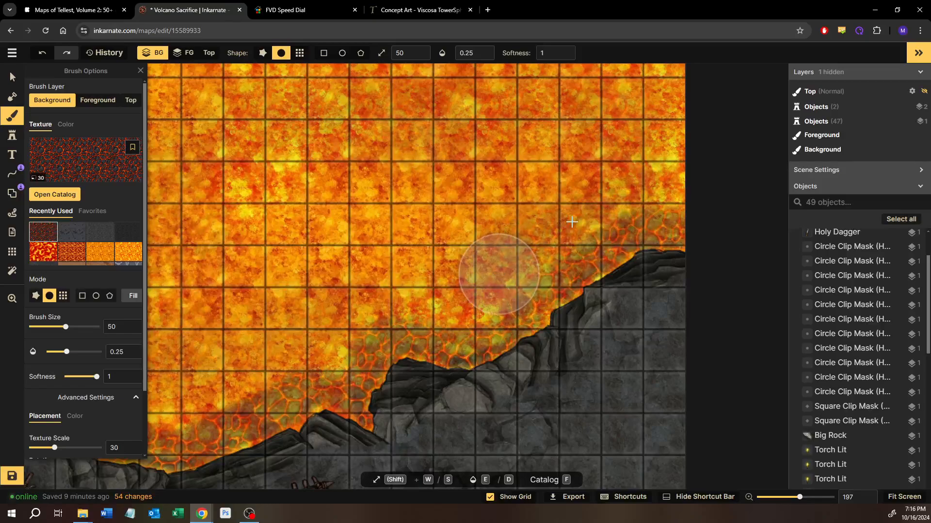
Paint cracked lava strokes at 0.25 opacity along the right bay's shore to blend it into the open lava
{"action": "mouse_move", "coordinate": [498, 279]}
{"action": "left_mouse_down"}
{"action": "mouse_move", "coordinate": [401, 316]}
{"action": "mouse_move", "coordinate": [351, 318]}
{"action": "mouse_move", "coordinate": [267, 372]}
{"action": "left_mouse_up"}
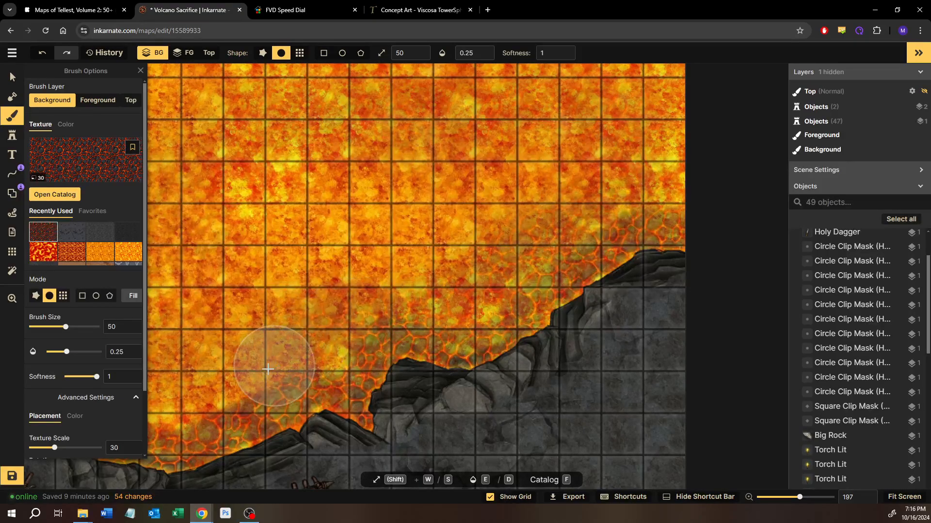
{"action": "mouse_move", "coordinate": [458, 321]}
{"action": "left_mouse_down"}
{"action": "mouse_move", "coordinate": [706, 270]}
{"action": "mouse_move", "coordinate": [696, 291]}
{"action": "left_mouse_up"}
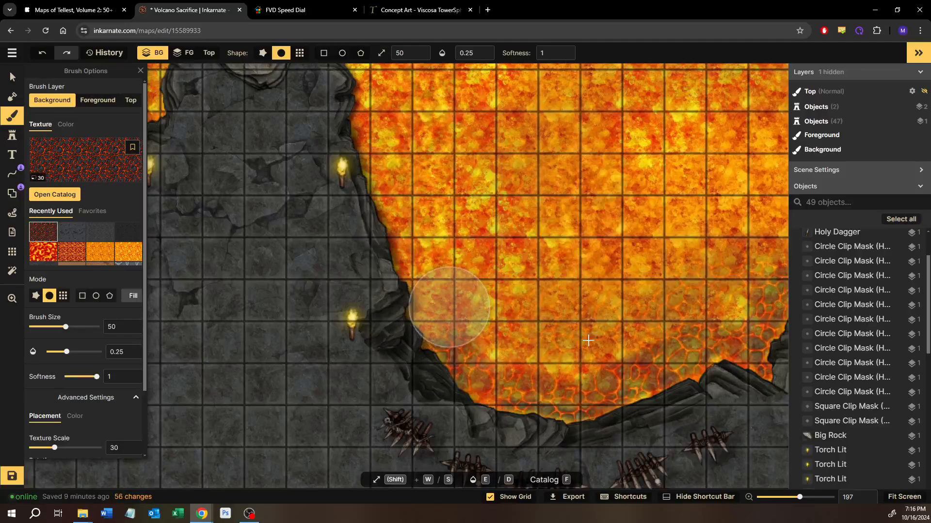
{"action": "scroll", "coordinate": [456, 319], "scroll_direction": "up", "scroll_amount": 5}
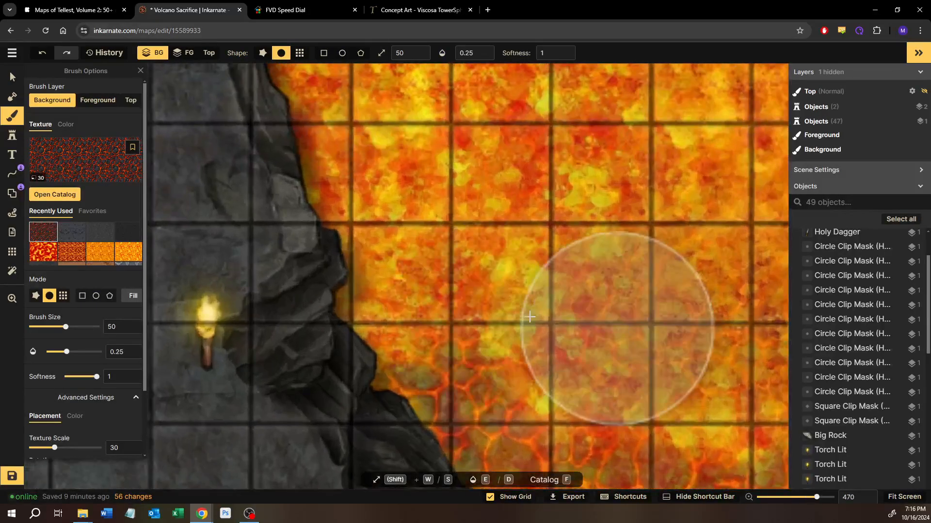
{"action": "left_click_drag", "start_coordinate": [530, 317], "coordinate": [438, 290]}
Paint cracked lava strokes at 0.25 opacity outward from the left bay's rocky shore into the open lava
{"action": "scroll", "coordinate": [430, 297], "scroll_direction": "down", "scroll_amount": 5}
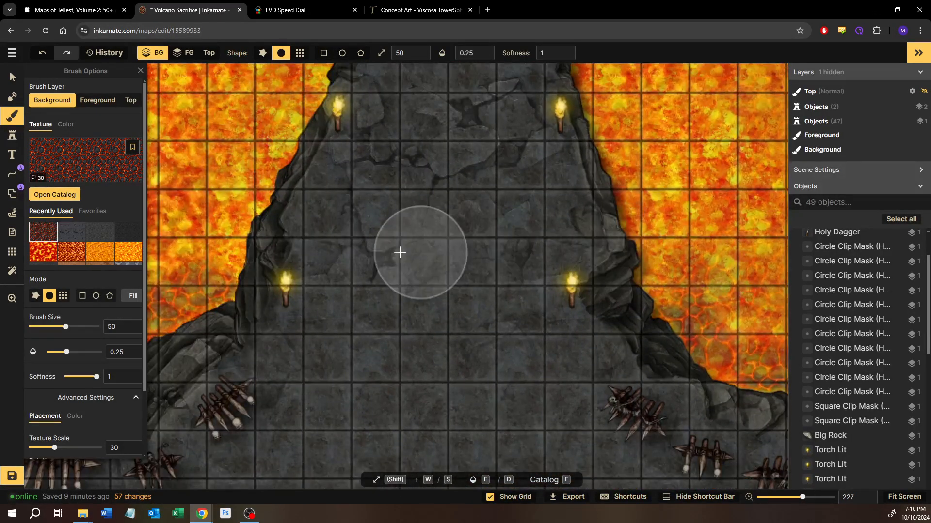
{"action": "left_click_drag", "start_coordinate": [401, 254], "coordinate": [533, 232]}
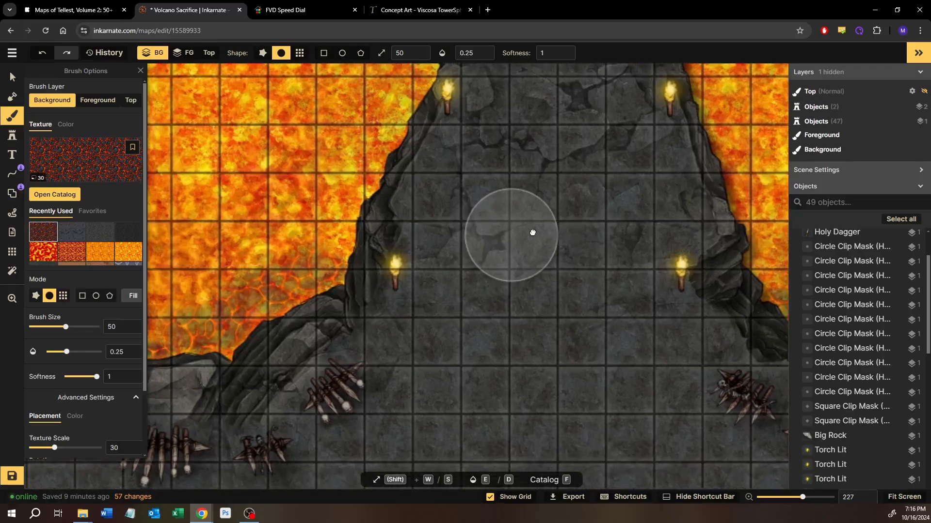
{"action": "left_click_drag", "start_coordinate": [285, 208], "coordinate": [715, 205]}
{"action": "left_click_drag", "start_coordinate": [517, 188], "coordinate": [696, 294]}
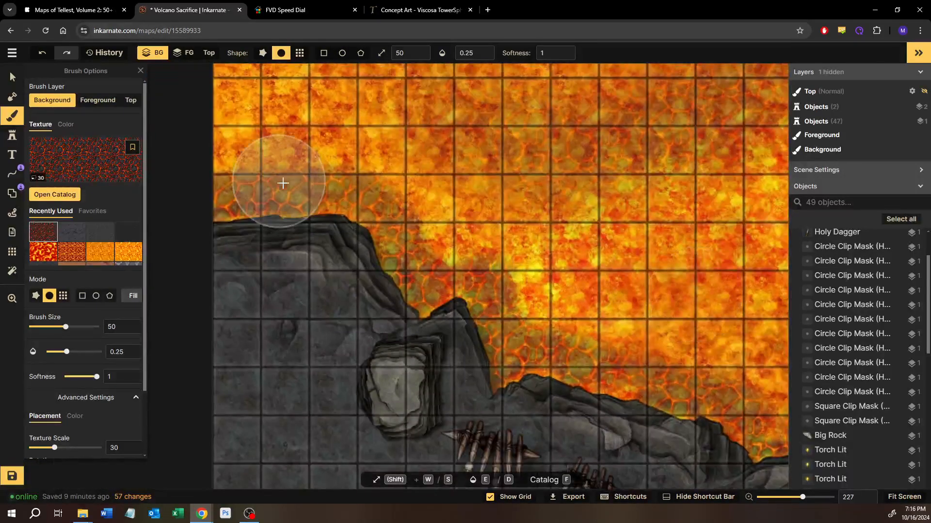
{"action": "left_click_drag", "start_coordinate": [279, 181], "coordinate": [356, 227]}
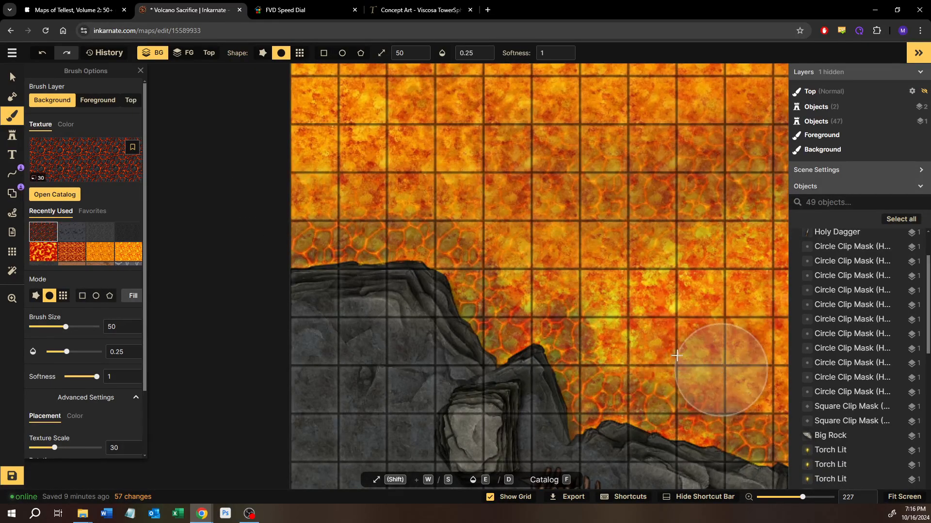
{"action": "left_click_drag", "start_coordinate": [735, 366], "coordinate": [325, 285]}
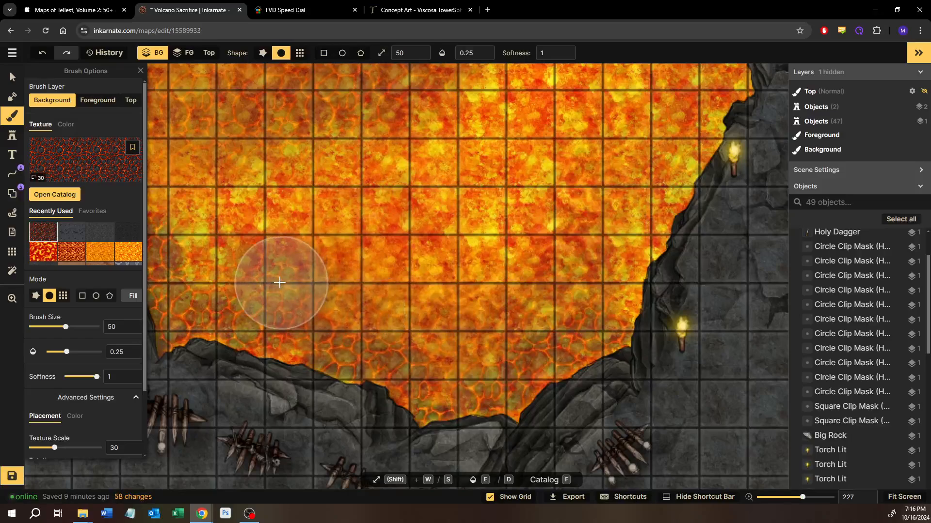
Examine the cracked lava blending on both sides of the central rock across the whole map
{"action": "scroll", "coordinate": [291, 276], "scroll_direction": "down", "scroll_amount": 3}
{"action": "scroll", "coordinate": [376, 260], "scroll_direction": "down", "scroll_amount": 5}
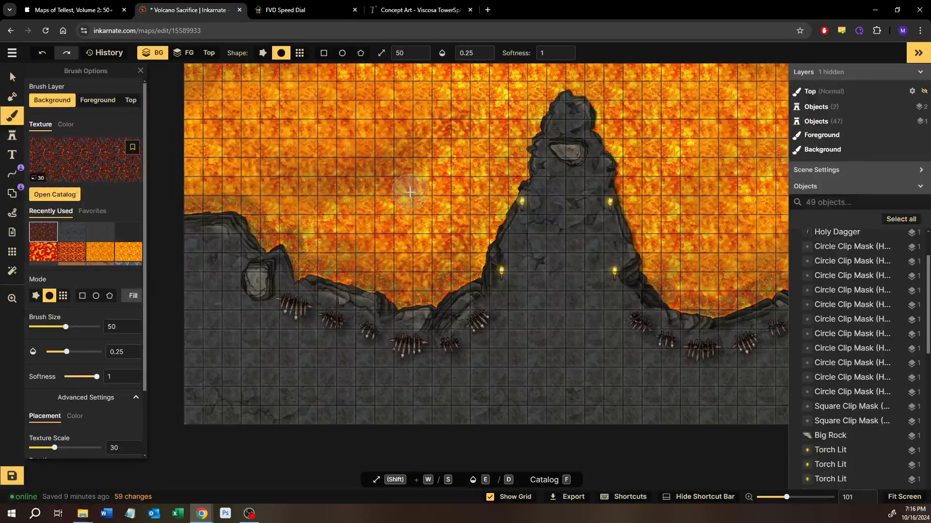
{"action": "left_click_drag", "start_coordinate": [495, 220], "coordinate": [328, 235]}
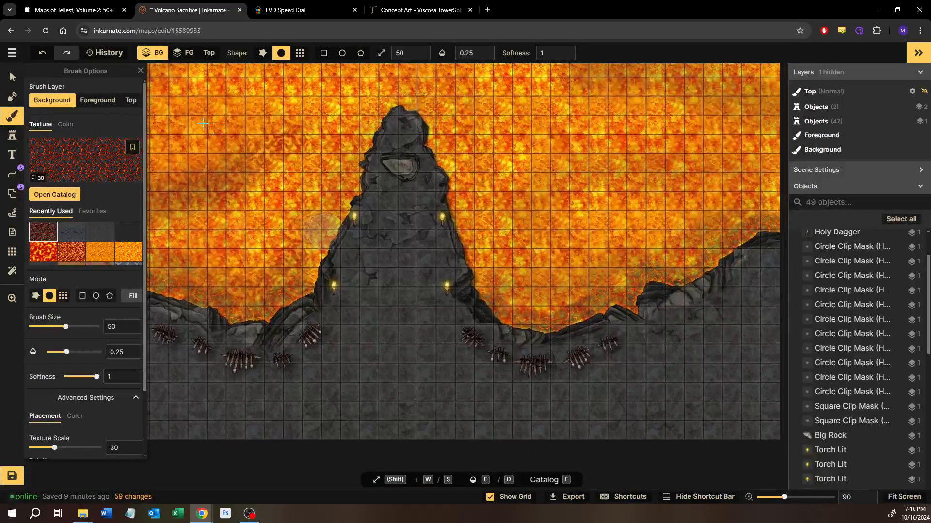
{"action": "left_click", "coordinate": [13, 78]}
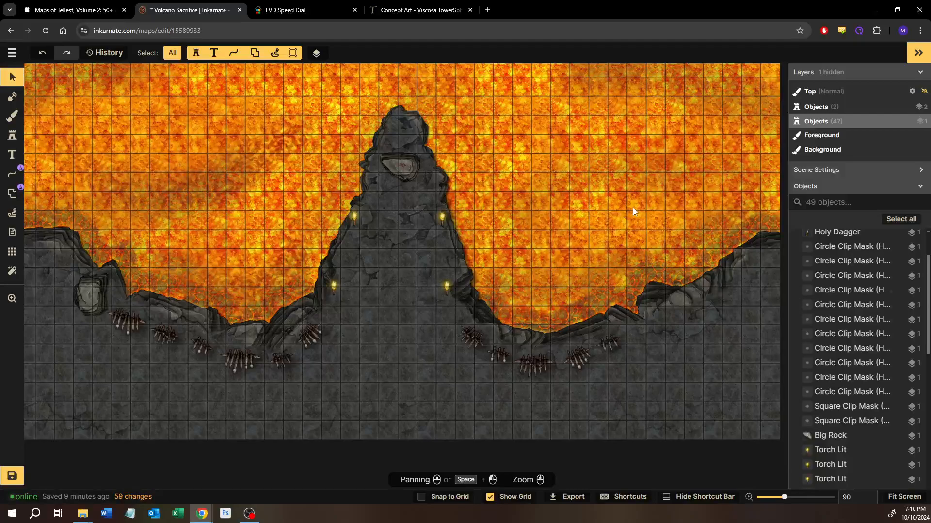
{"action": "scroll", "coordinate": [612, 211], "scroll_direction": "up", "scroll_amount": 1}
{"action": "scroll", "coordinate": [608, 211], "scroll_direction": "down", "scroll_amount": 2}
{"action": "scroll", "coordinate": [607, 211], "scroll_direction": "down", "scroll_amount": 1}
{"action": "left_click_drag", "start_coordinate": [574, 215], "coordinate": [497, 241]}
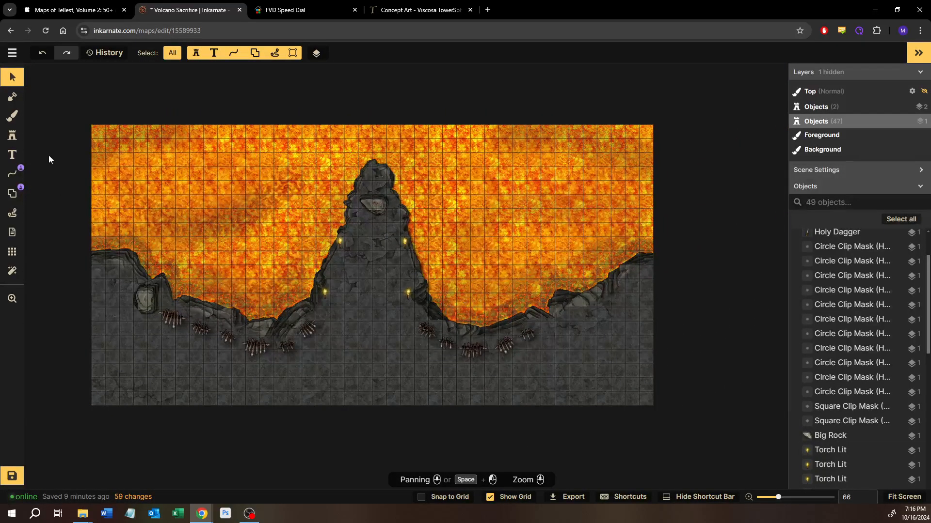
Choose the Deep Red Lava texture from the Hell: Terrain set for the background brush, with opacity 0.4
{"action": "left_click", "coordinate": [8, 118]}
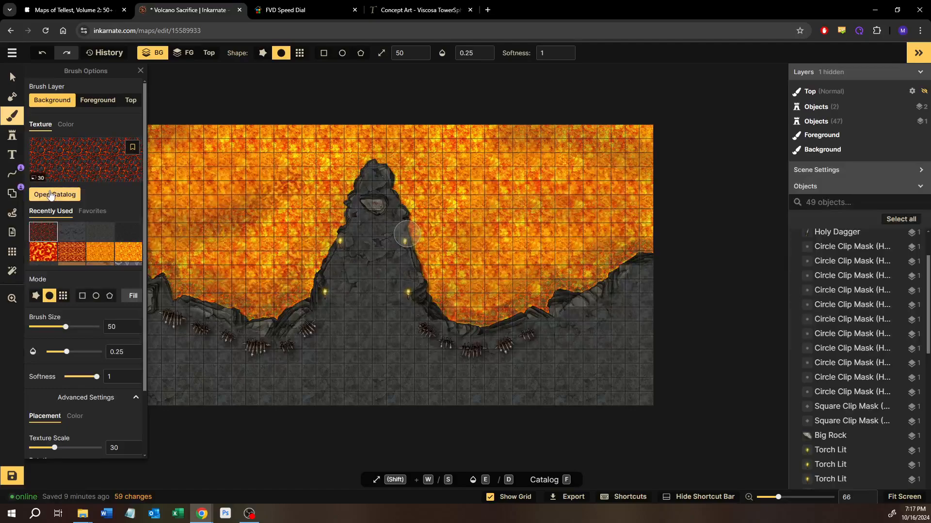
{"action": "key", "text": "f"}
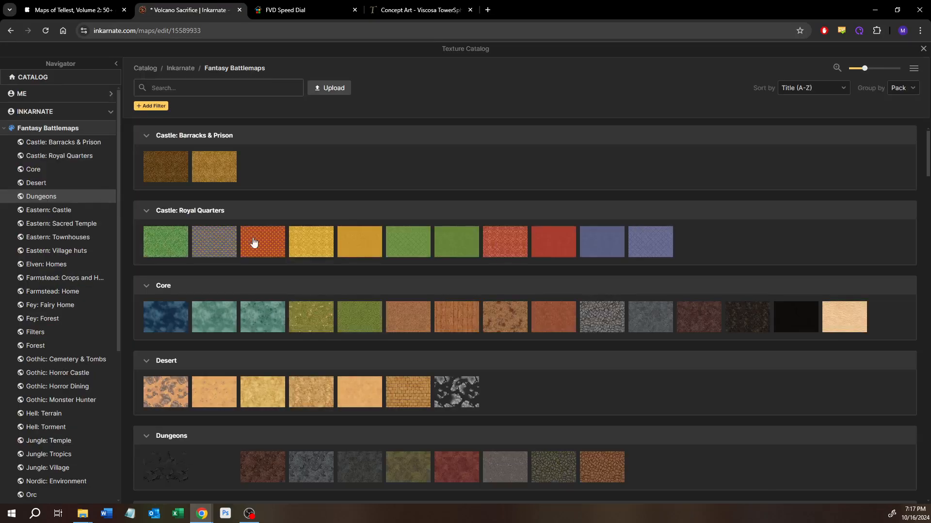
{"action": "scroll", "coordinate": [250, 308], "scroll_direction": "down", "scroll_amount": 20}
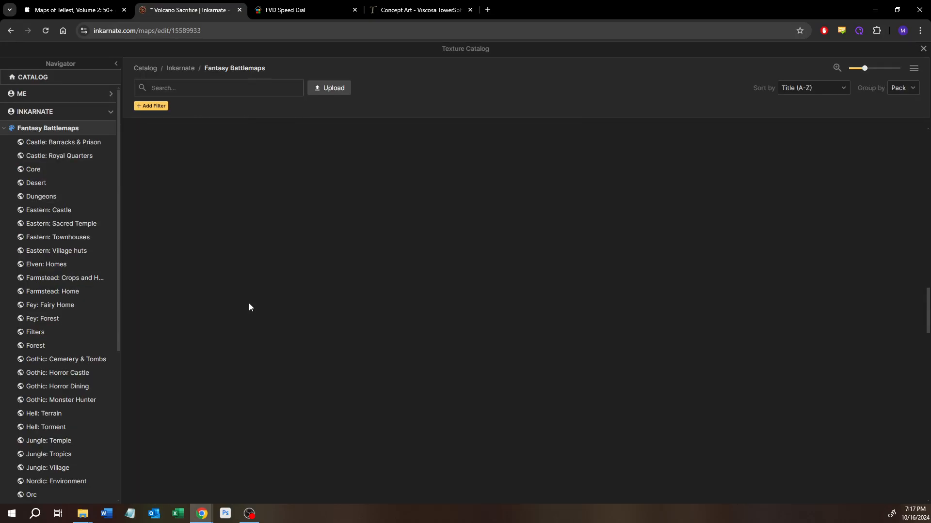
{"action": "scroll", "coordinate": [251, 304], "scroll_direction": "up", "scroll_amount": 4}
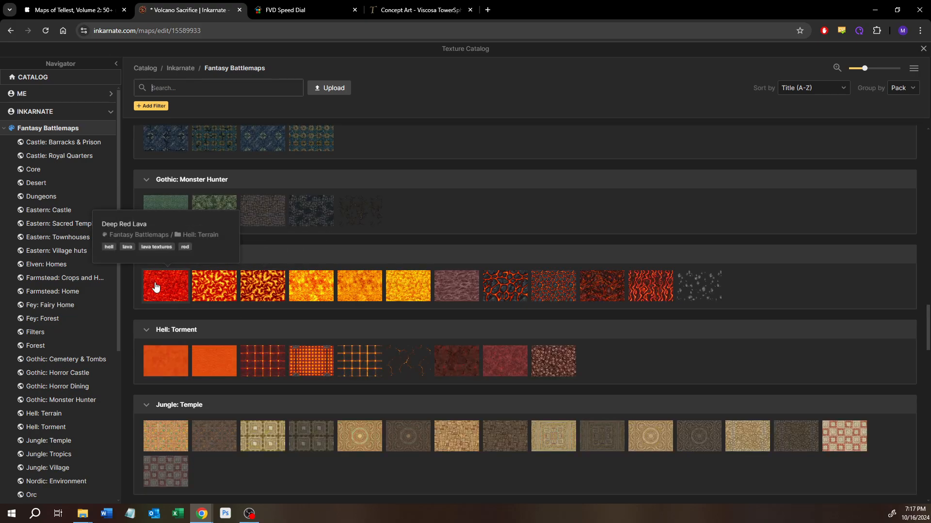
{"action": "left_click", "coordinate": [156, 287]}
{"action": "left_click_drag", "start_coordinate": [271, 205], "coordinate": [482, 280]}
{"action": "scroll", "coordinate": [432, 256], "scroll_direction": "up", "scroll_amount": 2}
{"action": "scroll", "coordinate": [465, 242], "scroll_direction": "up", "scroll_amount": 6}
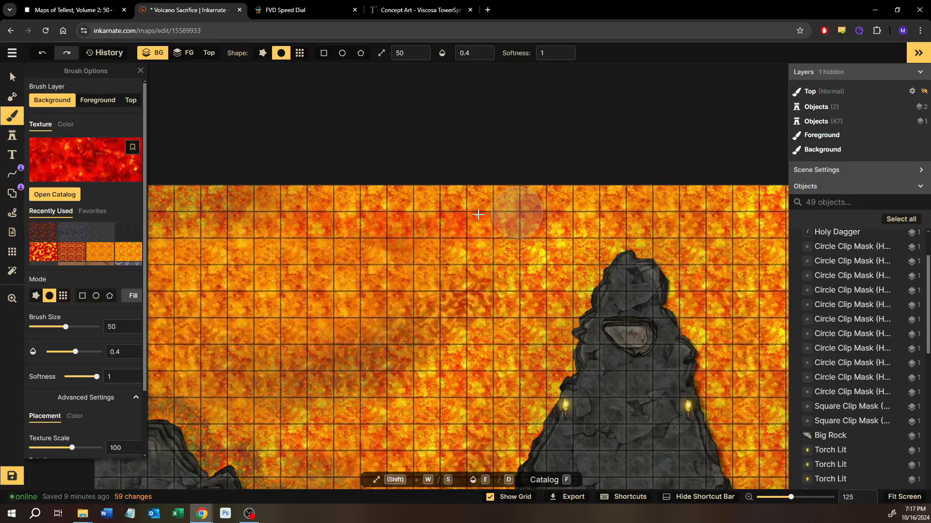
{"action": "mouse_move", "coordinate": [429, 233]}
{"action": "left_mouse_down"}
{"action": "mouse_move", "coordinate": [413, 209]}
{"action": "mouse_move", "coordinate": [340, 210]}
{"action": "mouse_move", "coordinate": [401, 238]}
{"action": "left_mouse_up"}
{"action": "left_click_drag", "start_coordinate": [472, 255], "coordinate": [244, 191]}
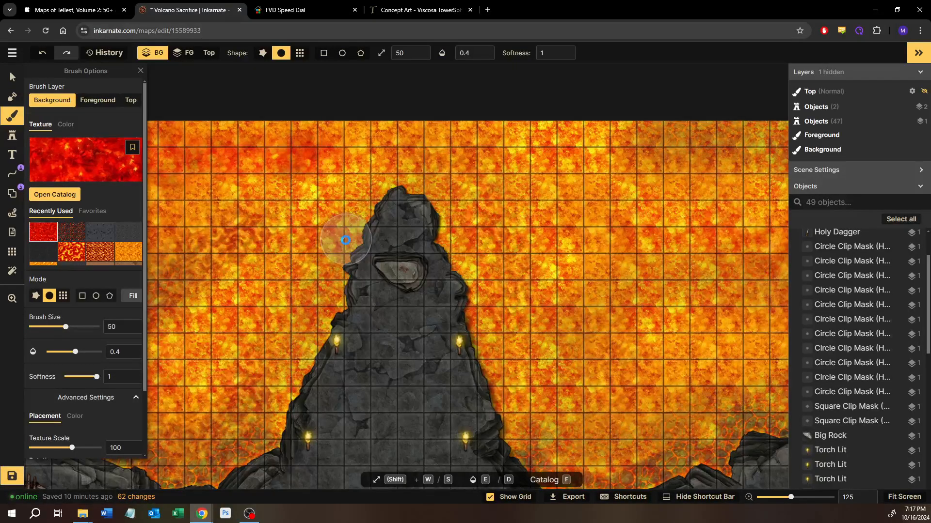
{"action": "key", "text": "ctrl+z"}
{"action": "left_click_drag", "start_coordinate": [248, 177], "coordinate": [429, 213]}
{"action": "key", "text": "ctrl+z"}
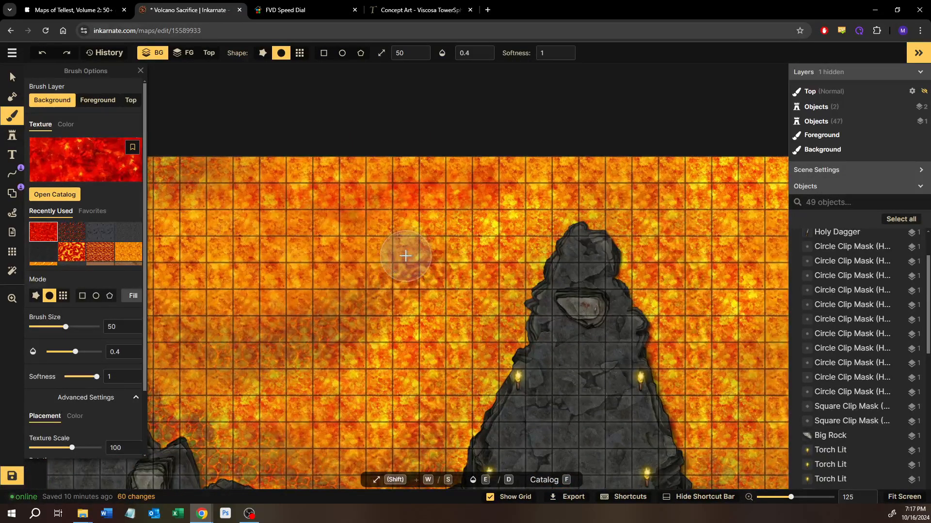
{"action": "key", "text": "ctrl+z"}
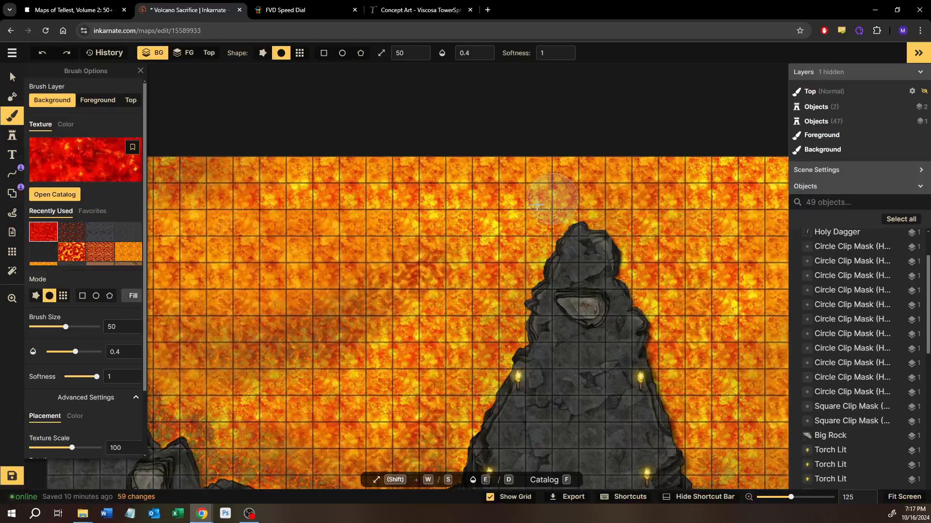
Paint Deep Red Lava over the dark diagonal band in the open lava left of the central rock
{"action": "mouse_move", "coordinate": [435, 302]}
{"action": "left_mouse_down"}
{"action": "mouse_move", "coordinate": [477, 218]}
{"action": "mouse_move", "coordinate": [204, 257]}
{"action": "left_mouse_up"}
{"action": "left_click_drag", "start_coordinate": [323, 278], "coordinate": [345, 282]}
{"action": "left_click_drag", "start_coordinate": [345, 282], "coordinate": [108, 229]}
Paint Deep Red Lava streaks in the map's upper right corner and across the middle of the right bay
{"action": "left_click_drag", "start_coordinate": [613, 215], "coordinate": [502, 271]}
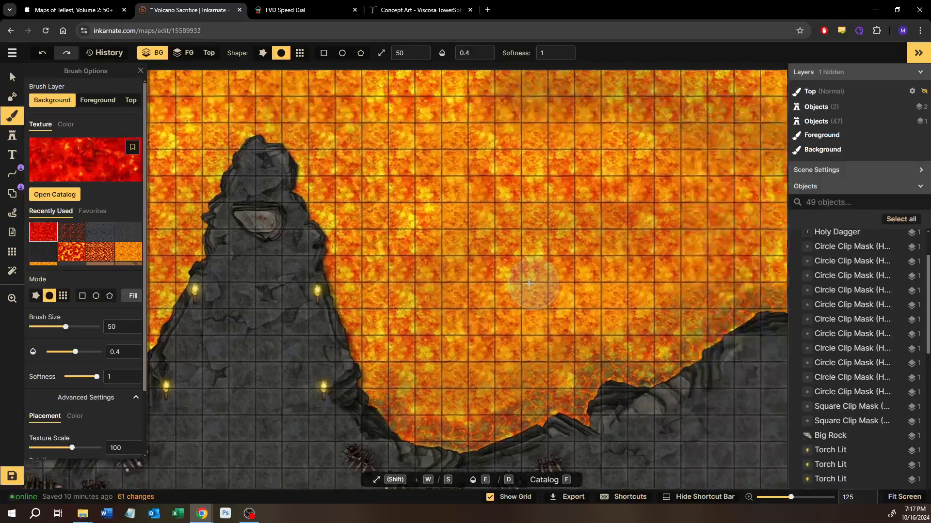
{"action": "left_click_drag", "start_coordinate": [643, 267], "coordinate": [573, 285]}
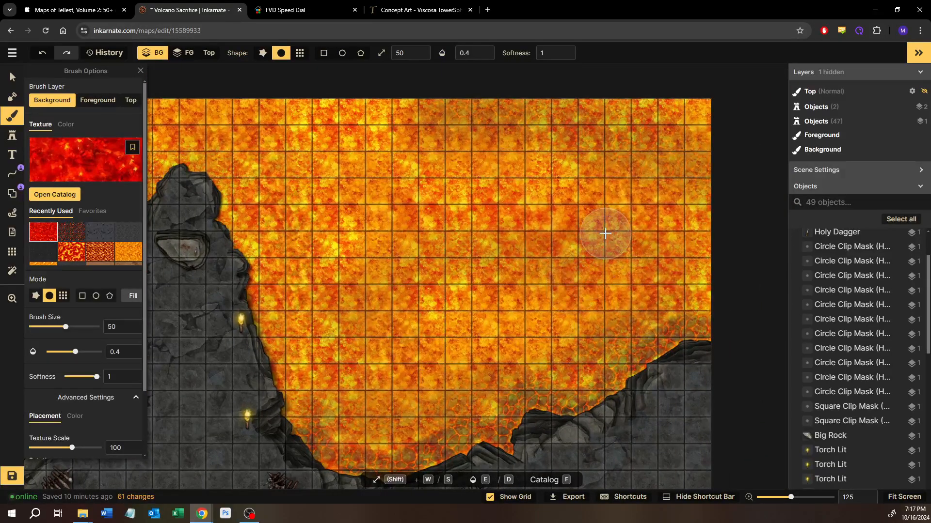
{"action": "mouse_move", "coordinate": [703, 170]}
{"action": "left_mouse_down"}
{"action": "mouse_move", "coordinate": [618, 144]}
{"action": "mouse_move", "coordinate": [565, 146]}
{"action": "left_mouse_up"}
{"action": "left_click_drag", "start_coordinate": [513, 191], "coordinate": [561, 164]}
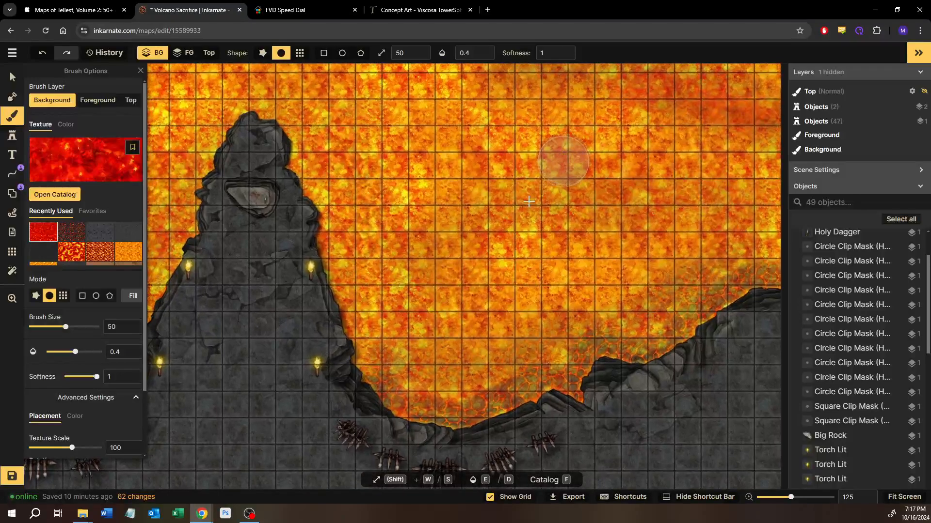
{"action": "mouse_move", "coordinate": [448, 260]}
{"action": "left_mouse_down"}
{"action": "mouse_move", "coordinate": [488, 251]}
{"action": "mouse_move", "coordinate": [505, 275]}
{"action": "mouse_move", "coordinate": [554, 293]}
{"action": "mouse_move", "coordinate": [589, 290]}
{"action": "mouse_move", "coordinate": [658, 268]}
{"action": "left_mouse_up"}
{"action": "left_click_drag", "start_coordinate": [458, 260], "coordinate": [619, 270]}
Paint Deep Red Lava patches near the map's upper edge above the left bay
{"action": "left_click_drag", "start_coordinate": [392, 235], "coordinate": [484, 245]}
{"action": "mouse_move", "coordinate": [465, 206]}
{"action": "left_mouse_down"}
{"action": "mouse_move", "coordinate": [446, 230]}
{"action": "mouse_move", "coordinate": [347, 232]}
{"action": "mouse_move", "coordinate": [316, 210]}
{"action": "mouse_move", "coordinate": [323, 195]}
{"action": "mouse_move", "coordinate": [289, 186]}
{"action": "mouse_move", "coordinate": [301, 202]}
{"action": "mouse_move", "coordinate": [343, 209]}
{"action": "mouse_move", "coordinate": [266, 230]}
{"action": "left_mouse_up"}
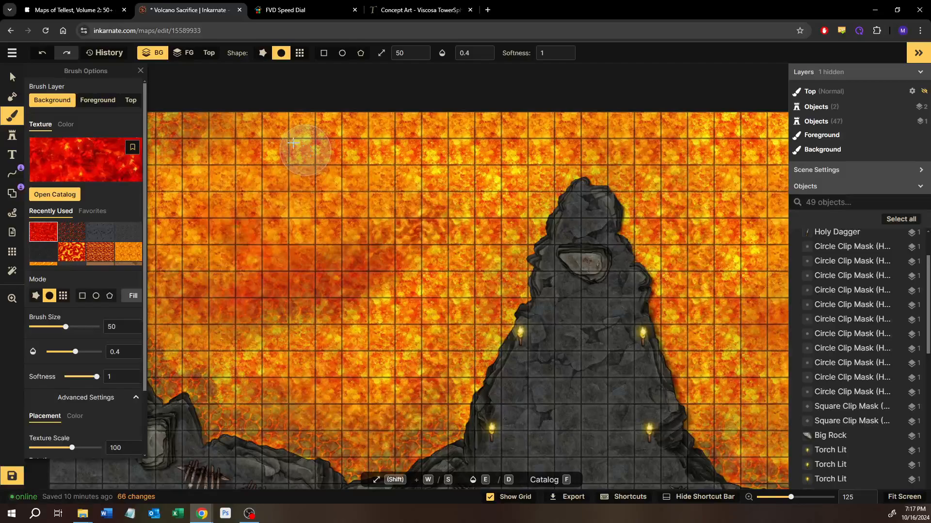
{"action": "mouse_move", "coordinate": [294, 136]}
{"action": "left_mouse_down"}
{"action": "mouse_move", "coordinate": [319, 166]}
{"action": "mouse_move", "coordinate": [312, 178]}
{"action": "left_mouse_up"}
{"action": "mouse_move", "coordinate": [335, 151]}
{"action": "left_mouse_down"}
{"action": "mouse_move", "coordinate": [413, 173]}
{"action": "mouse_move", "coordinate": [504, 173]}
{"action": "left_mouse_up"}
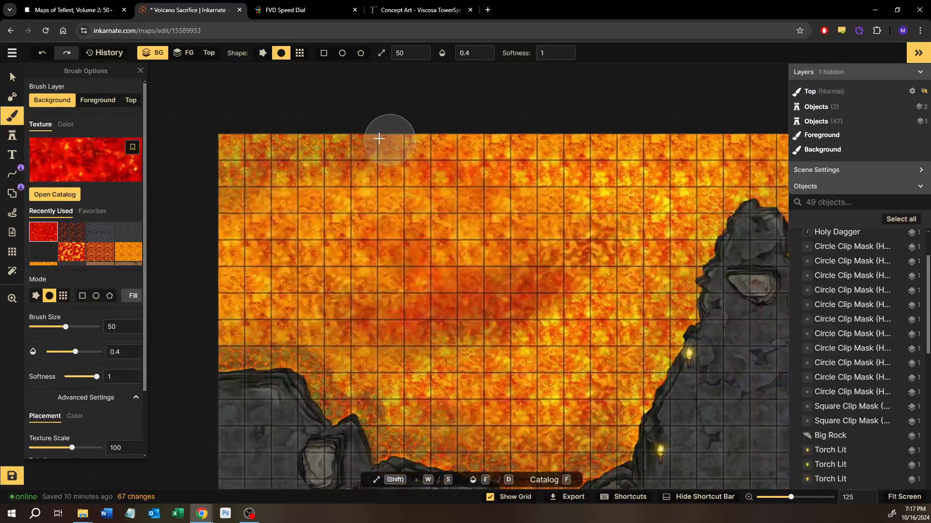
{"action": "mouse_move", "coordinate": [290, 159]}
{"action": "left_mouse_down"}
{"action": "mouse_move", "coordinate": [216, 191]}
{"action": "mouse_move", "coordinate": [264, 163]}
{"action": "mouse_move", "coordinate": [335, 169]}
{"action": "left_mouse_up"}
{"action": "scroll", "coordinate": [384, 208], "scroll_direction": "right", "scroll_amount": 10}
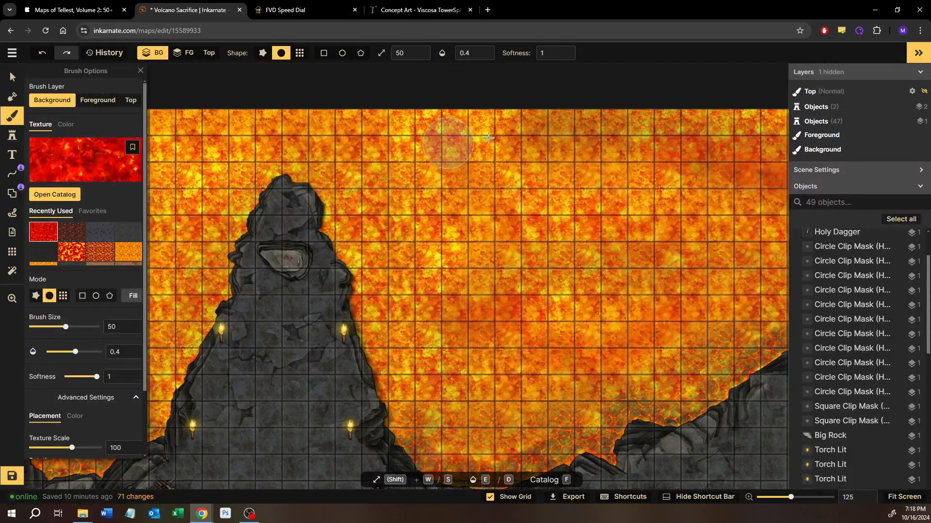
Dab Deep Red Lava over the open lava around the central rock's tip and down its right side
{"action": "left_click_drag", "start_coordinate": [489, 138], "coordinate": [521, 121]}
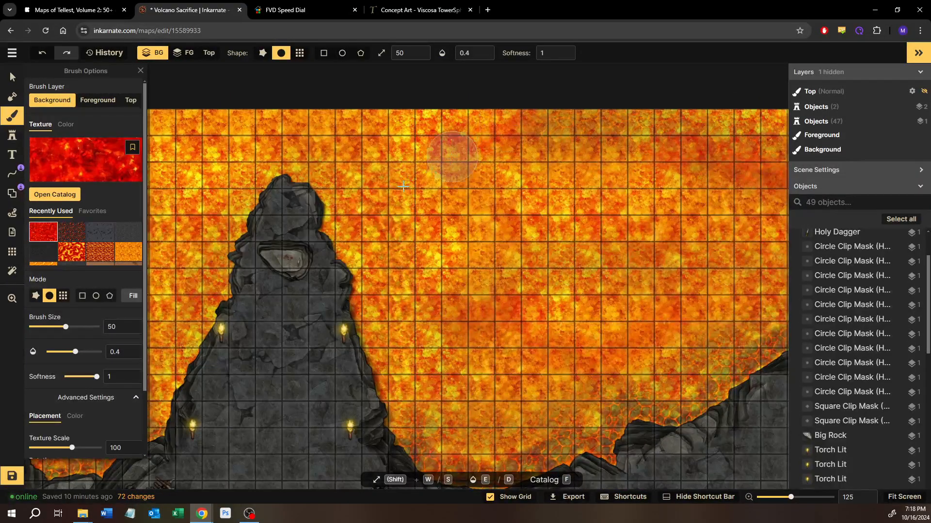
{"action": "left_click_drag", "start_coordinate": [452, 146], "coordinate": [416, 190]}
{"action": "mouse_move", "coordinate": [461, 141]}
{"action": "left_mouse_down"}
{"action": "mouse_move", "coordinate": [548, 131]}
{"action": "mouse_move", "coordinate": [557, 107]}
{"action": "mouse_move", "coordinate": [575, 117]}
{"action": "mouse_move", "coordinate": [672, 99]}
{"action": "left_mouse_up"}
{"action": "mouse_move", "coordinate": [556, 228]}
{"action": "left_mouse_down"}
{"action": "mouse_move", "coordinate": [462, 254]}
{"action": "mouse_move", "coordinate": [585, 278]}
{"action": "left_mouse_up"}
{"action": "left_click_drag", "start_coordinate": [266, 140], "coordinate": [229, 148]}
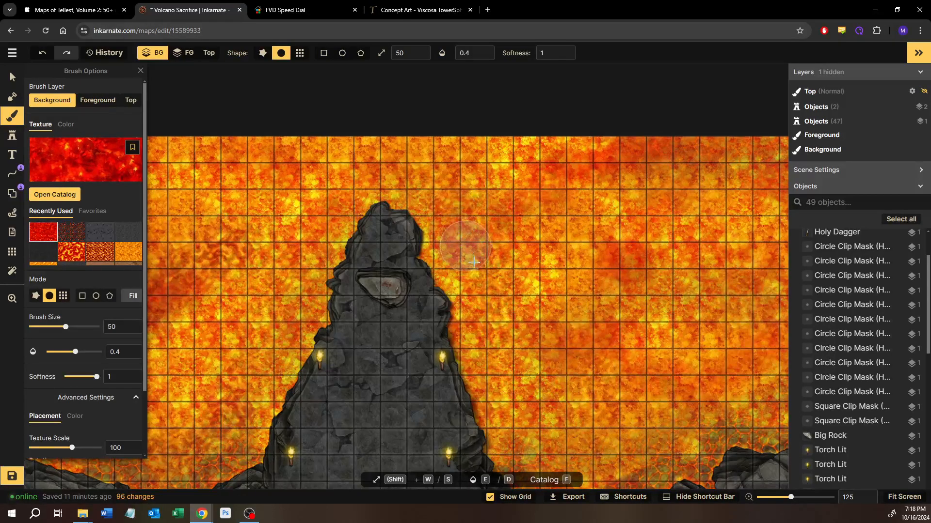
{"action": "left_click_drag", "start_coordinate": [473, 262], "coordinate": [485, 310]}
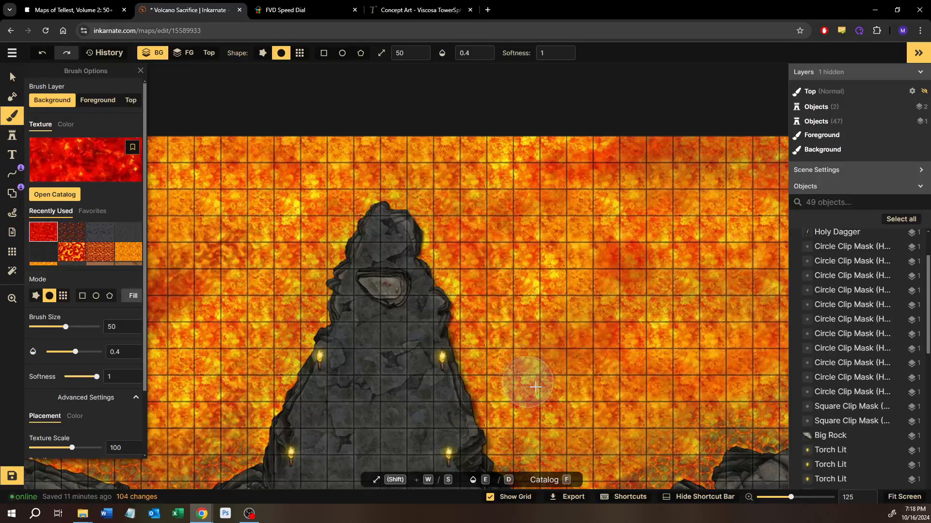
Scatter Deep Red Lava dabs over the open lava of both bays, including the lower left bay
{"action": "scroll", "coordinate": [535, 387], "scroll_direction": "down", "scroll_amount": 5}
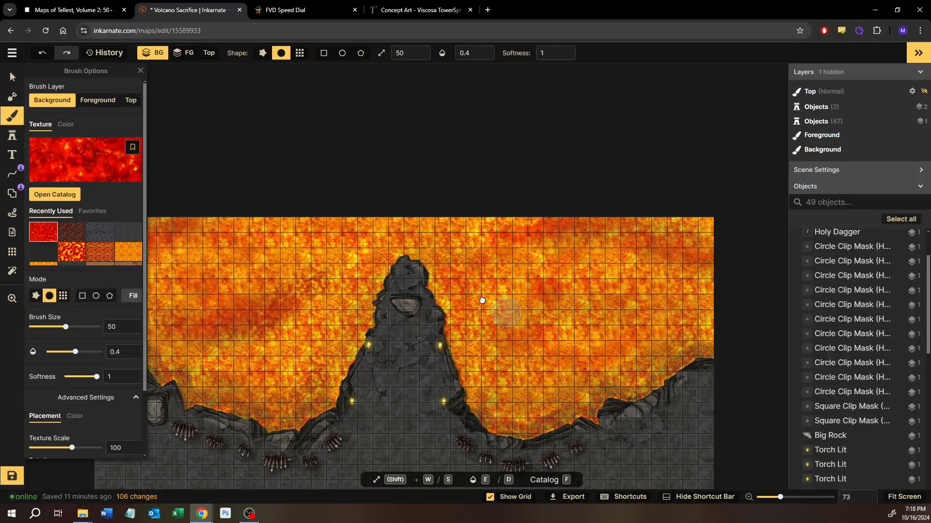
{"action": "left_click_drag", "start_coordinate": [482, 301], "coordinate": [479, 300]}
{"action": "scroll", "coordinate": [482, 301], "scroll_direction": "down", "scroll_amount": 1}
{"action": "mouse_move", "coordinate": [255, 323]}
{"action": "left_mouse_down"}
{"action": "mouse_move", "coordinate": [281, 352]}
{"action": "mouse_move", "coordinate": [305, 326]}
{"action": "mouse_move", "coordinate": [279, 353]}
{"action": "left_mouse_up"}
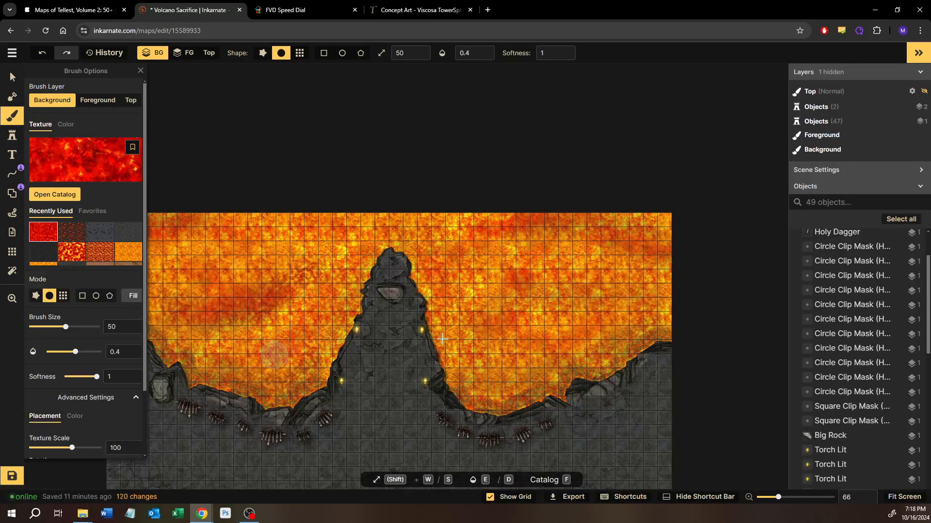
Paint a strong Deep Red Lava patch beside the rock tip's right edge and dab more on its left side
{"action": "scroll", "coordinate": [439, 291], "scroll_direction": "up", "scroll_amount": 2}
{"action": "scroll", "coordinate": [442, 252], "scroll_direction": "up", "scroll_amount": 14}
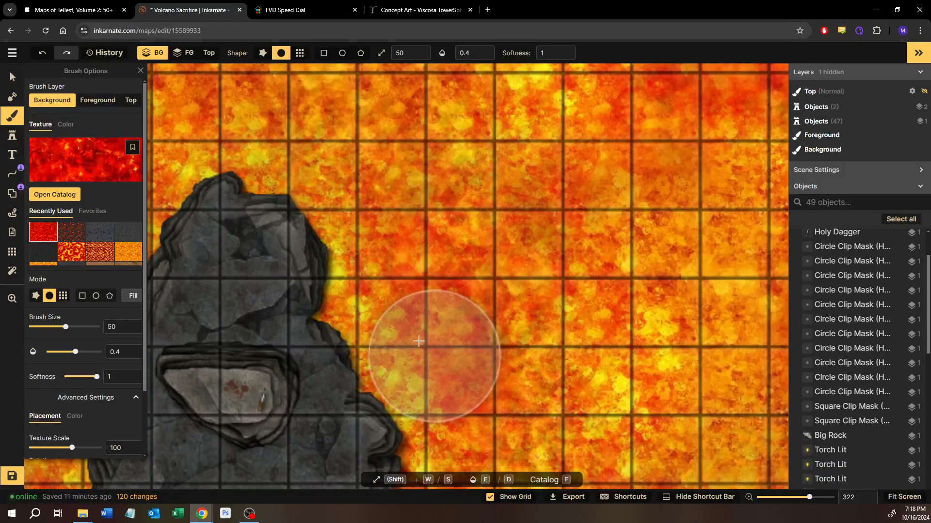
{"action": "mouse_move", "coordinate": [395, 261]}
{"action": "left_mouse_down"}
{"action": "mouse_move", "coordinate": [374, 198]}
{"action": "mouse_move", "coordinate": [397, 242]}
{"action": "mouse_move", "coordinate": [404, 295]}
{"action": "mouse_move", "coordinate": [476, 407]}
{"action": "left_mouse_up"}
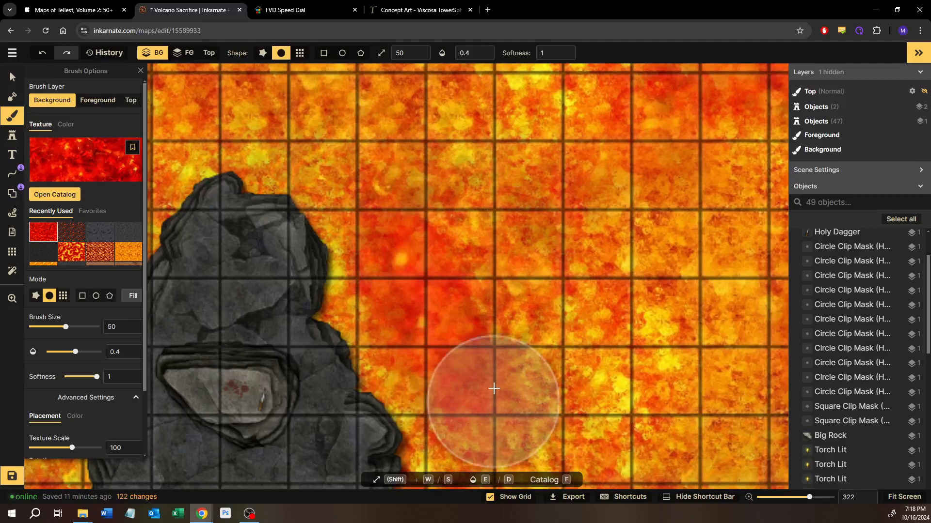
{"action": "scroll", "coordinate": [493, 383], "scroll_direction": "down", "scroll_amount": 4}
{"action": "scroll", "coordinate": [551, 343], "scroll_direction": "down", "scroll_amount": 2}
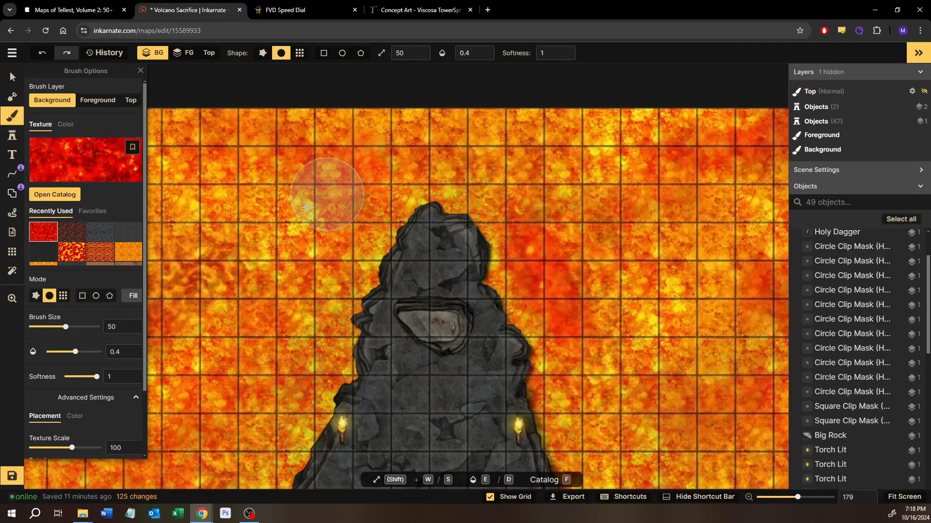
{"action": "scroll", "coordinate": [329, 257], "scroll_direction": "down", "scroll_amount": 4}
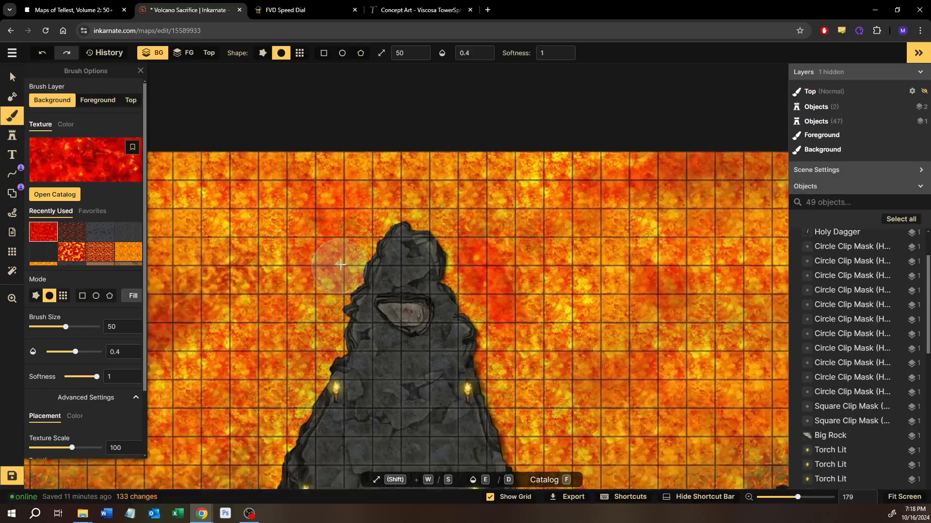
Reduce the brush size to 20 and dab Deep Red Lava beside the rock's left edge near the upper torch
{"action": "scroll", "coordinate": [380, 228], "scroll_direction": "up", "scroll_amount": 3}
{"action": "scroll", "coordinate": [359, 219], "scroll_direction": "up", "scroll_amount": 4}
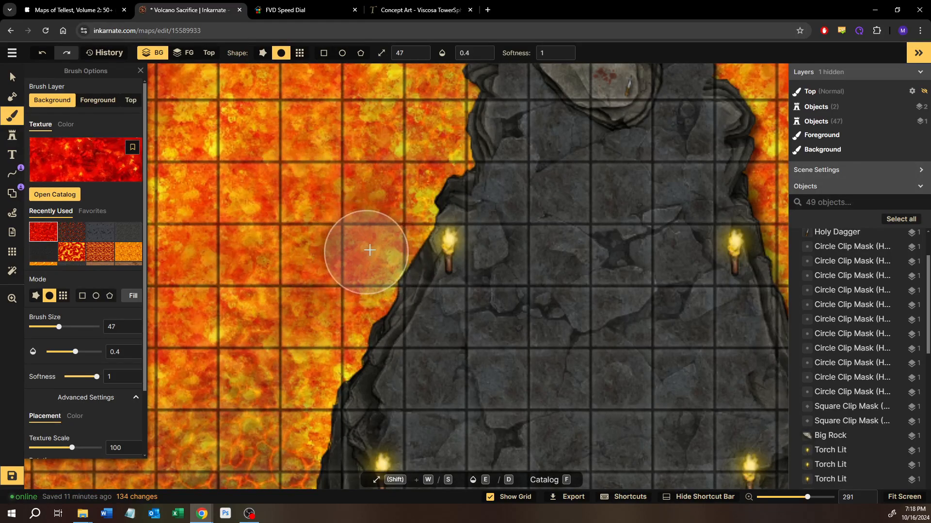
{"action": "key", "text": "s"}
{"action": "key", "text": "s"}
{"action": "scroll", "coordinate": [387, 247], "scroll_direction": "up", "scroll_amount": 3}
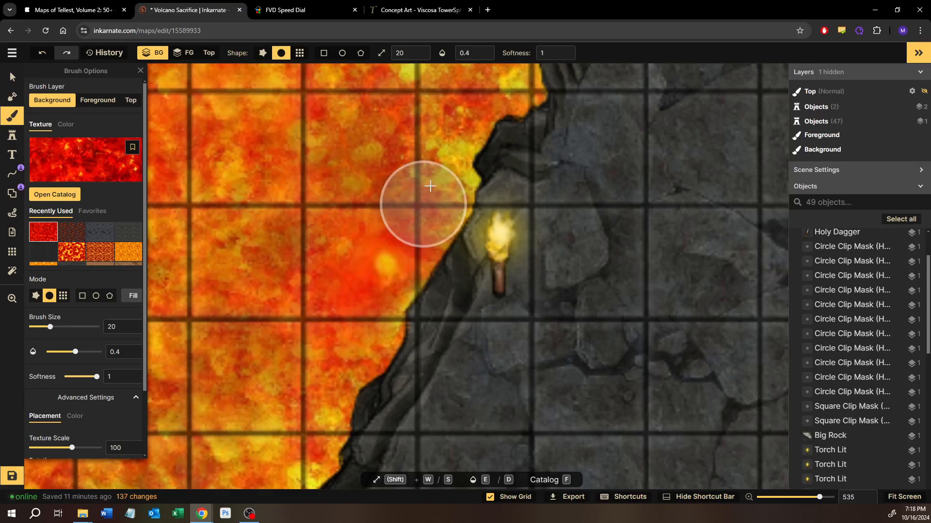
{"action": "mouse_move", "coordinate": [440, 130]}
{"action": "left_mouse_down"}
{"action": "mouse_move", "coordinate": [430, 196]}
{"action": "mouse_move", "coordinate": [398, 250]}
{"action": "left_mouse_up"}
Examine the lava colouring around the central rock and across both bays of the whole map
{"action": "scroll", "coordinate": [465, 257], "scroll_direction": "down", "scroll_amount": 8}
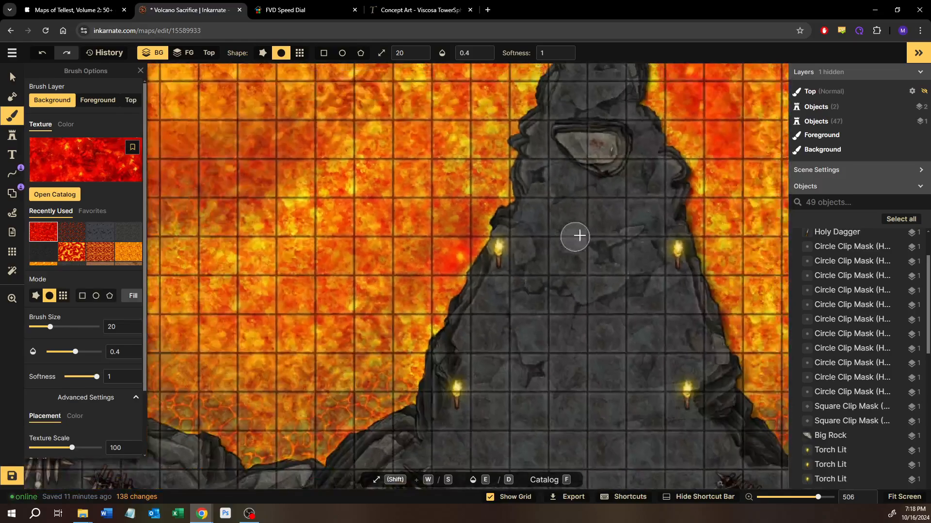
{"action": "scroll", "coordinate": [458, 263], "scroll_direction": "down", "scroll_amount": 4}
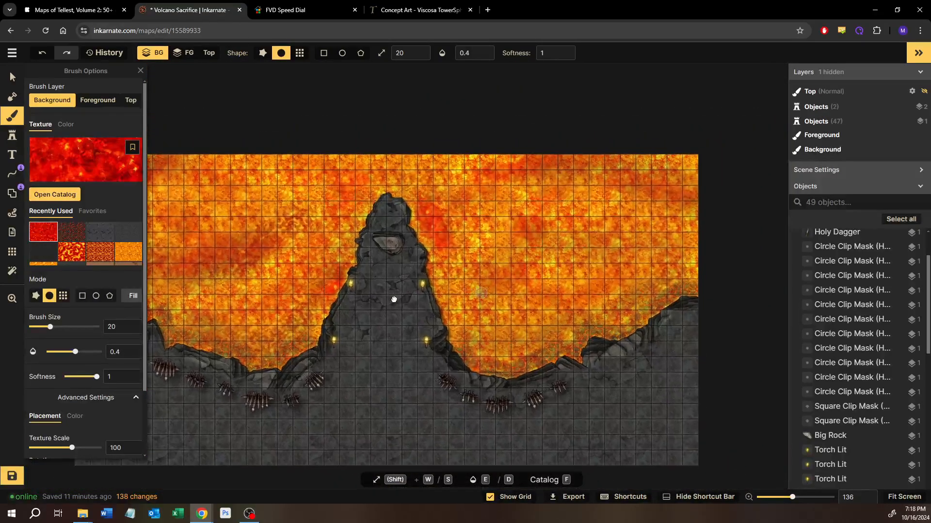
{"action": "left_click_drag", "start_coordinate": [487, 276], "coordinate": [409, 273]}
{"action": "scroll", "coordinate": [409, 273], "scroll_direction": "down", "scroll_amount": 1}
{"action": "scroll", "coordinate": [410, 273], "scroll_direction": "up", "scroll_amount": 2}
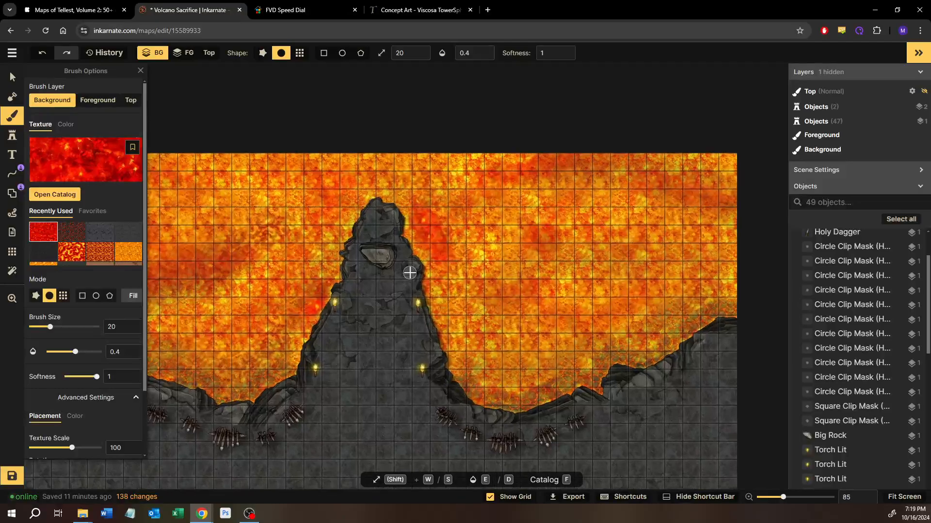
{"action": "scroll", "coordinate": [449, 279], "scroll_direction": "down", "scroll_amount": 3}
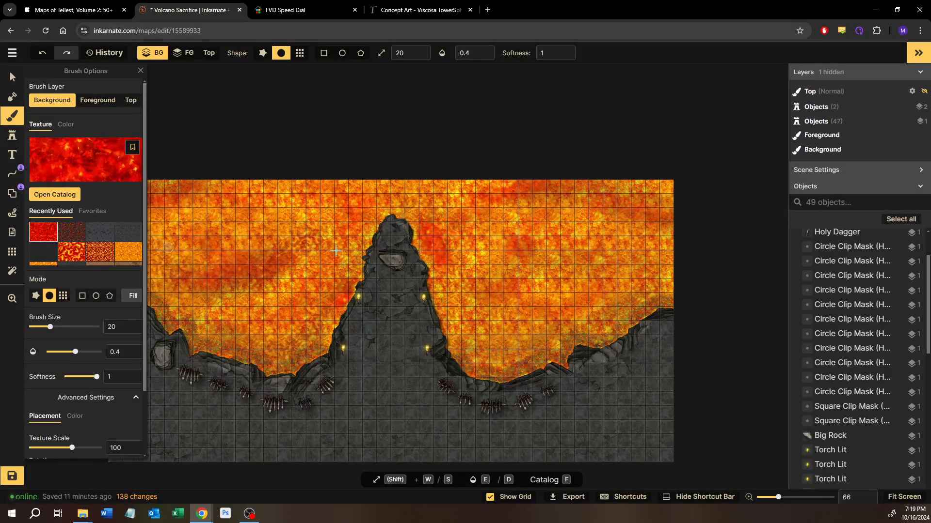
{"action": "scroll", "coordinate": [416, 291], "scroll_direction": "up", "scroll_amount": 2}
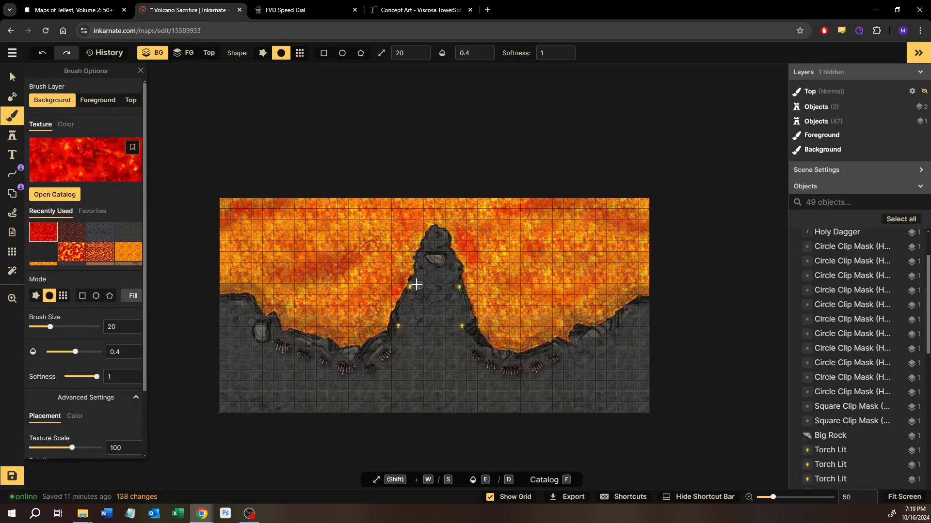
{"action": "scroll", "coordinate": [415, 301], "scroll_direction": "up", "scroll_amount": 3}
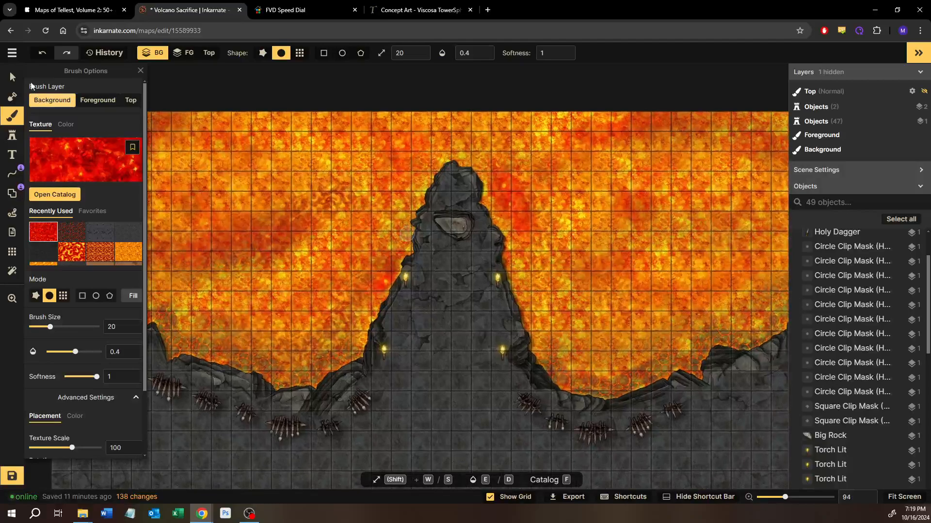
Paint the orange lava texture with a size 60 brush over the dark red streak and patch in the left bay
{"action": "key", "text": "v"}
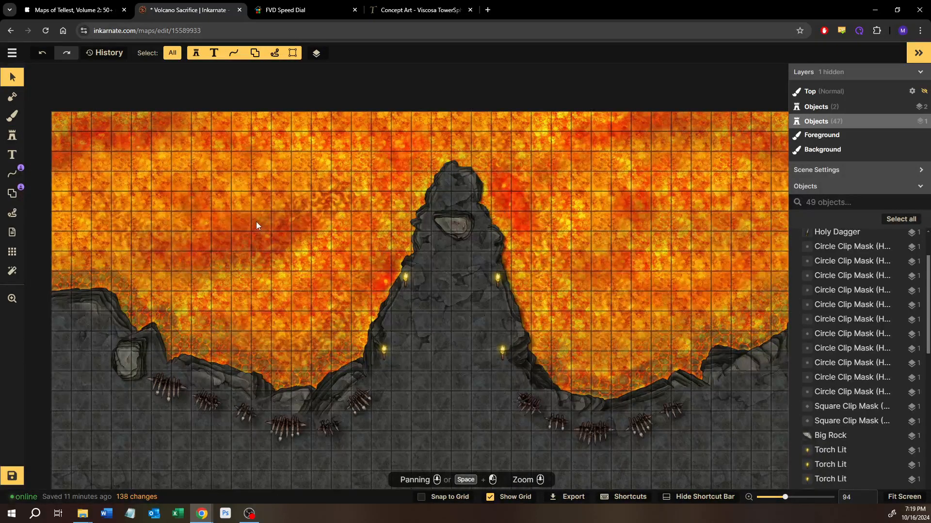
{"action": "left_click", "coordinate": [13, 122]}
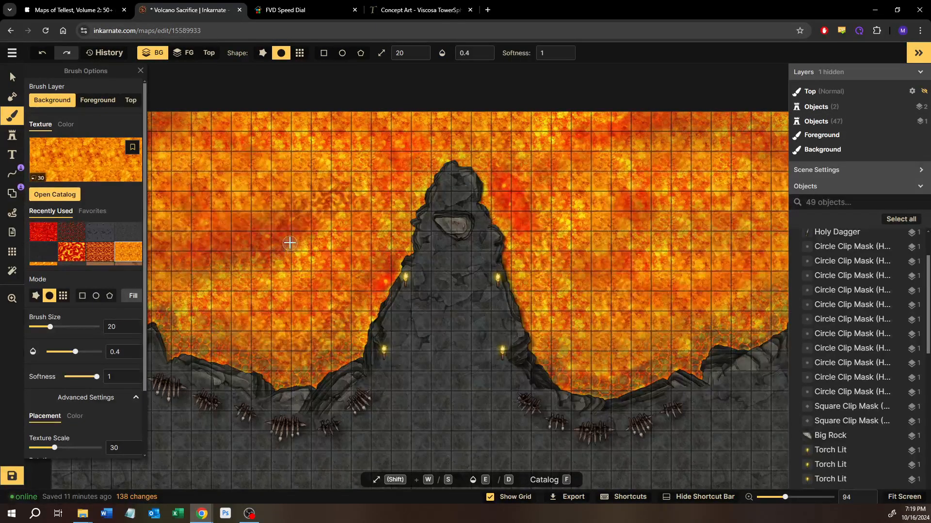
{"action": "left_click_drag", "start_coordinate": [432, 269], "coordinate": [462, 264]}
{"action": "scroll", "coordinate": [447, 266], "scroll_direction": "up", "scroll_amount": 6}
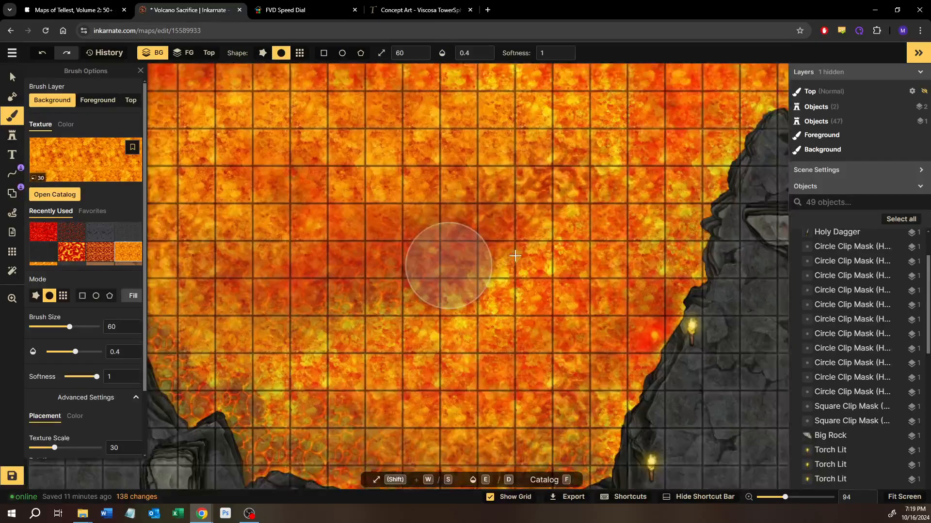
{"action": "left_click_drag", "start_coordinate": [515, 252], "coordinate": [297, 312]}
{"action": "left_click_drag", "start_coordinate": [466, 194], "coordinate": [529, 166]}
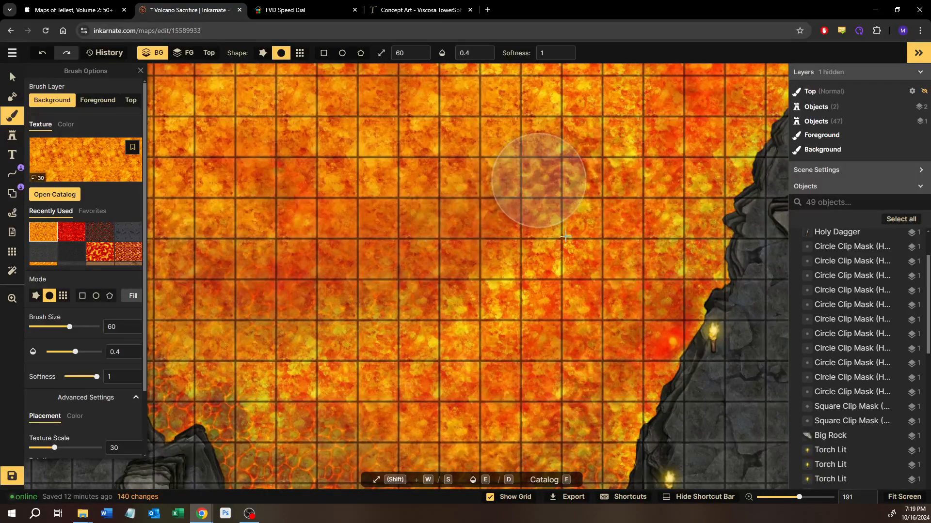
{"action": "scroll", "coordinate": [485, 277], "scroll_direction": "down", "scroll_amount": 4}
{"action": "scroll", "coordinate": [484, 277], "scroll_direction": "down", "scroll_amount": 2}
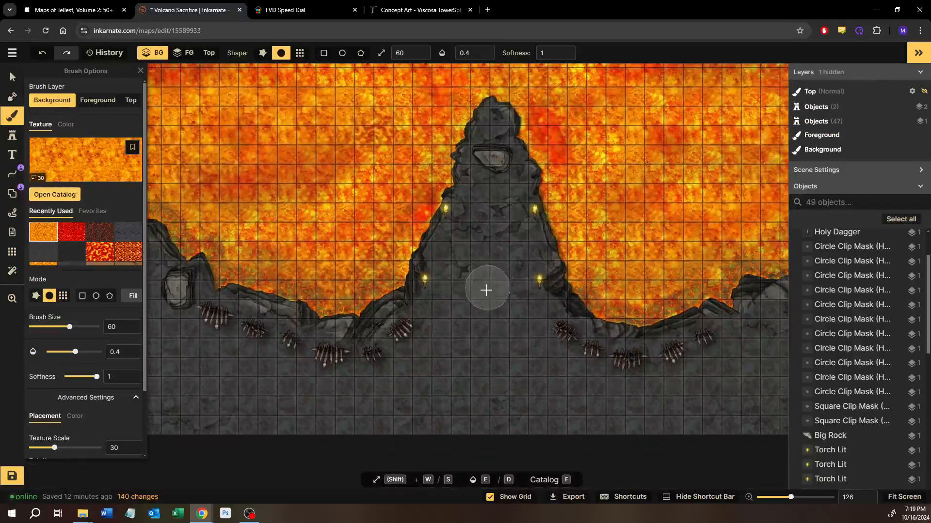
{"action": "left_click_drag", "start_coordinate": [492, 291], "coordinate": [424, 270]}
{"action": "left_click_drag", "start_coordinate": [520, 349], "coordinate": [476, 324]}
{"action": "scroll", "coordinate": [475, 325], "scroll_direction": "up", "scroll_amount": 1}
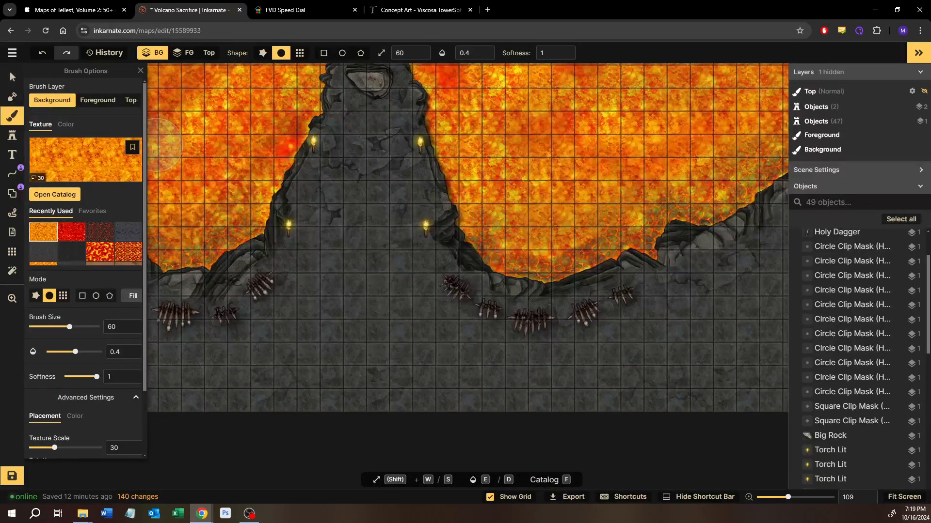
{"action": "left_click", "coordinate": [14, 82]}
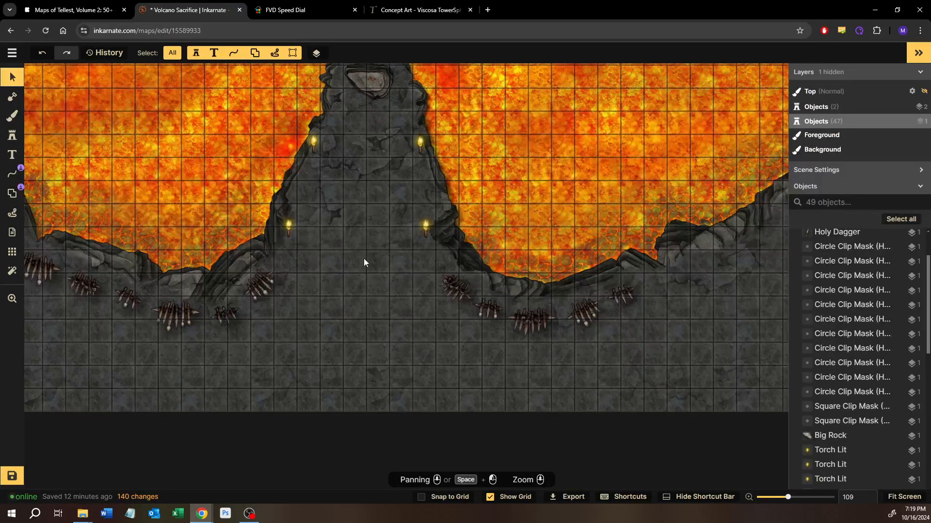
{"action": "scroll", "coordinate": [466, 271], "scroll_direction": "up", "scroll_amount": 1}
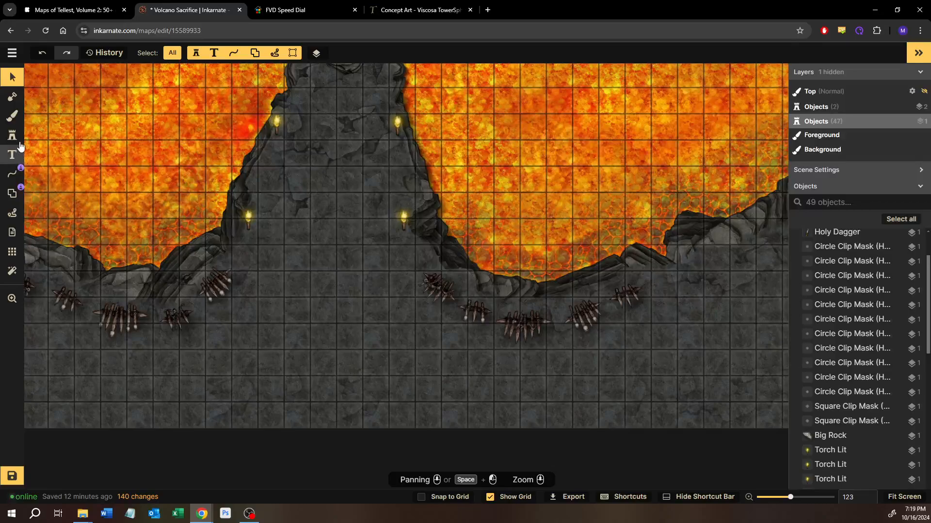
{"action": "left_click_drag", "start_coordinate": [465, 227], "coordinate": [382, 261]}
Pick the lit brazier stamp from the Orc pack of the Fantasy Battlemaps stamp catalog
{"action": "left_click", "coordinate": [12, 136]}
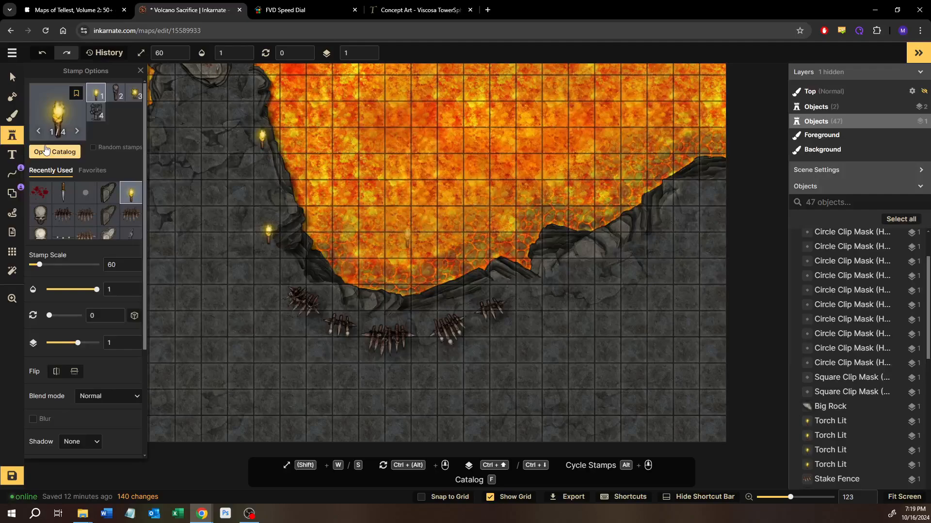
{"action": "left_click", "coordinate": [46, 149]}
{"action": "type", "text": "a"}
{"action": "key", "text": "BackSpace"}
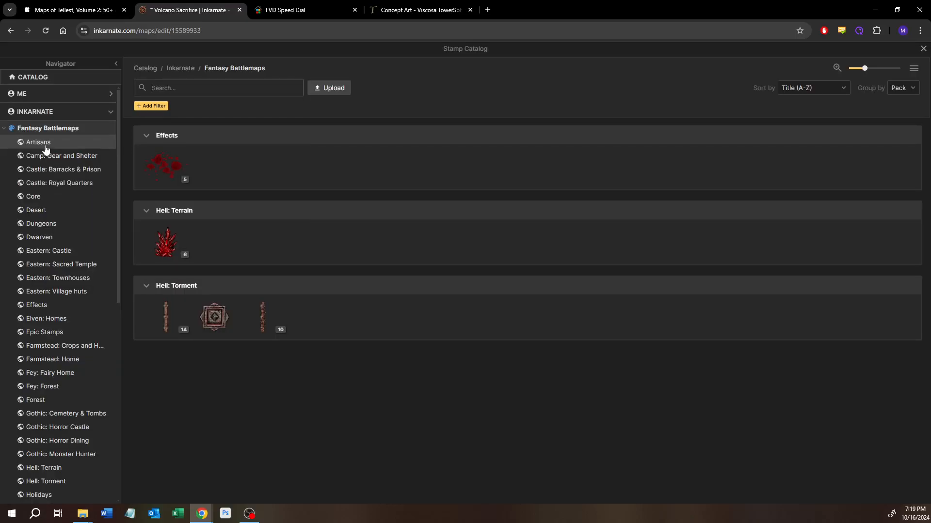
{"action": "scroll", "coordinate": [74, 272], "scroll_direction": "down", "scroll_amount": 8}
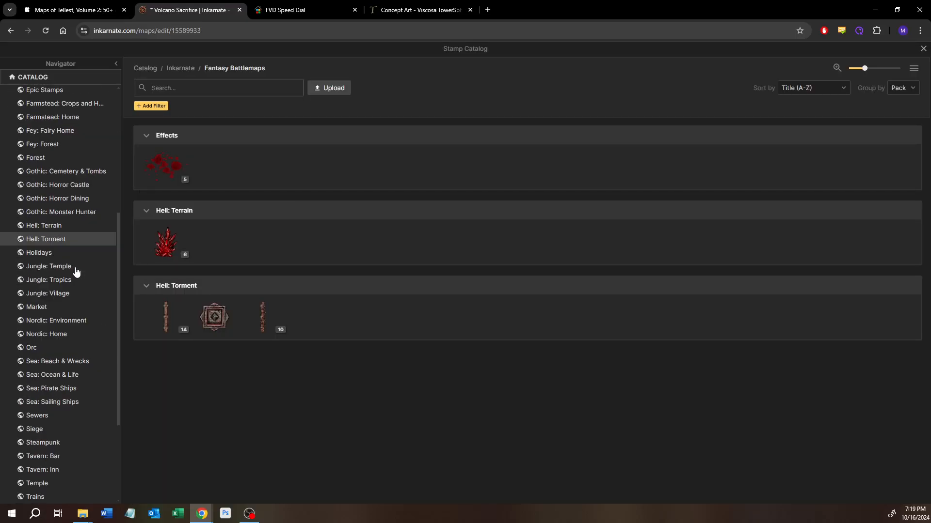
{"action": "left_click", "coordinate": [43, 206]}
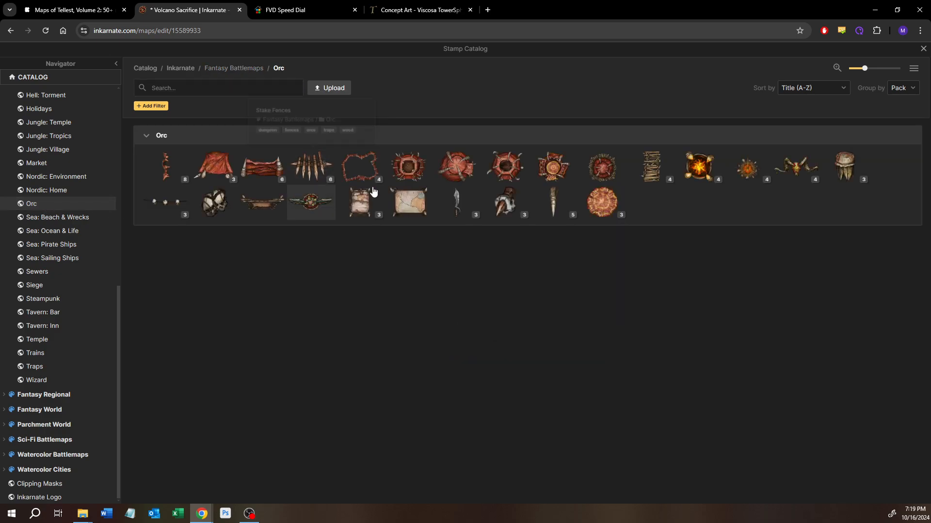
{"action": "mouse_move", "coordinate": [614, 210]}
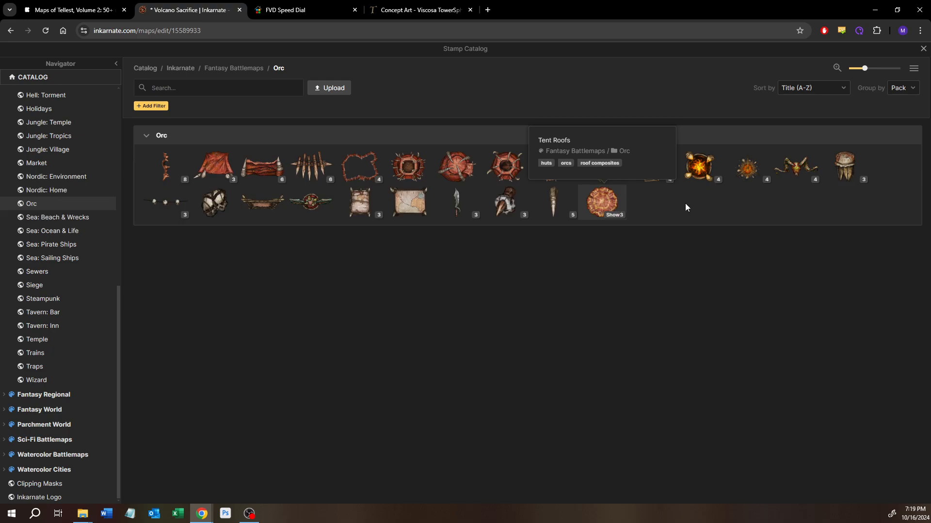
{"action": "mouse_move", "coordinate": [700, 166]}
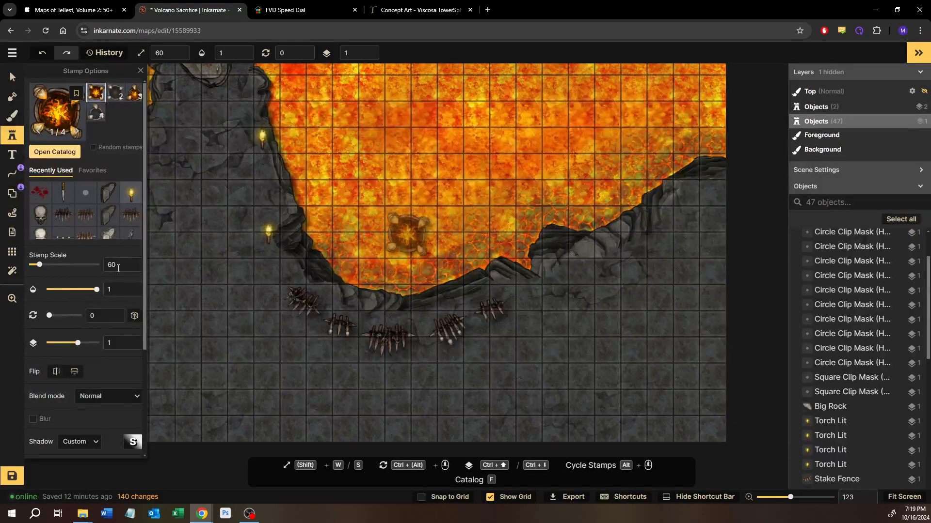
Place a lit brazier at stamp scale 21 near the rock's right edge, below the altar and above the upper torch
{"action": "left_click", "coordinate": [119, 264]}
{"action": "type", "text": "30"}
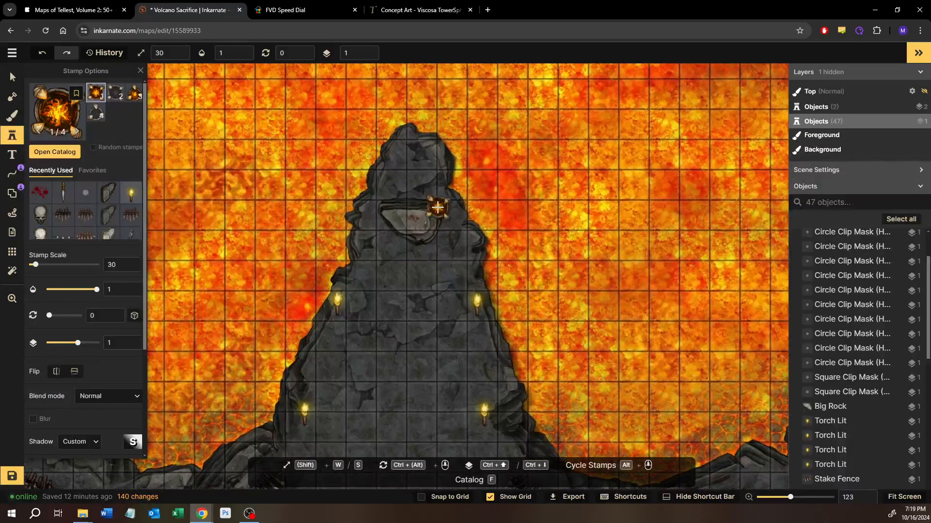
{"action": "scroll", "coordinate": [437, 207], "scroll_direction": "up", "scroll_amount": 10}
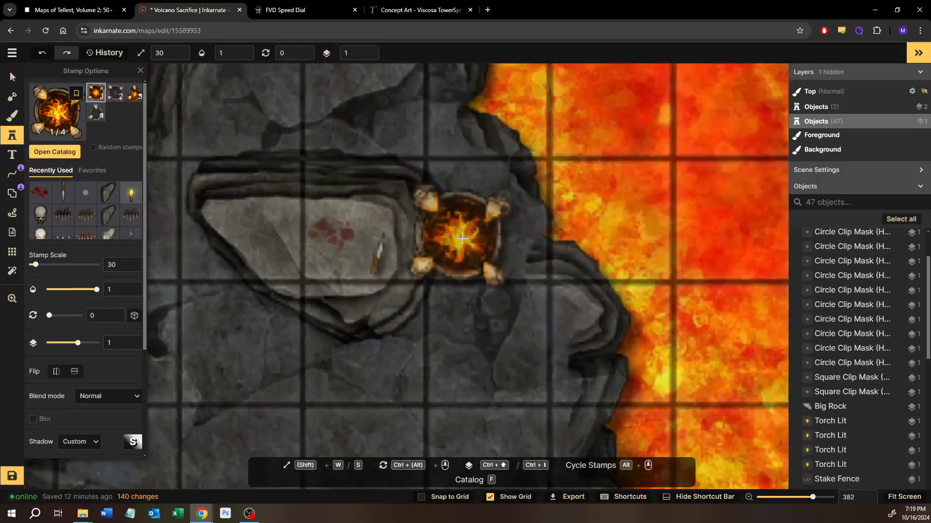
{"action": "scroll", "coordinate": [463, 238], "scroll_direction": "up", "scroll_amount": 7}
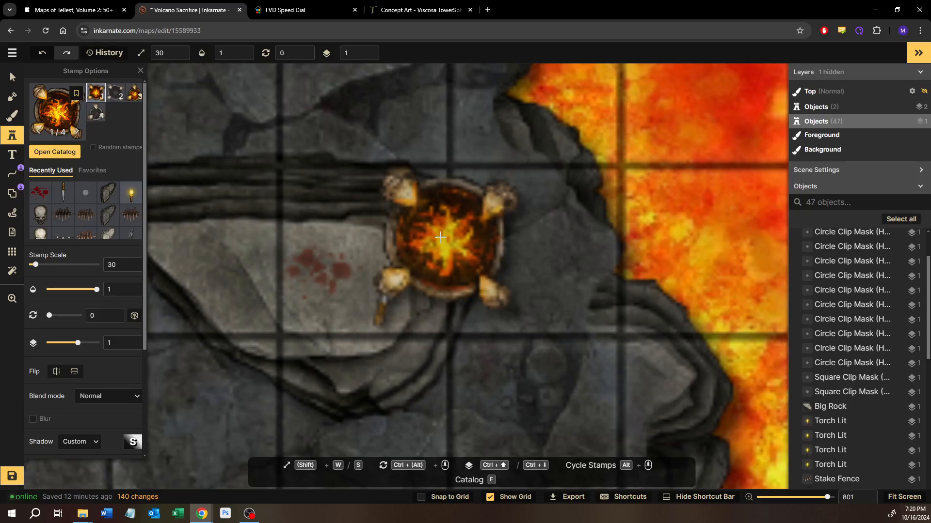
{"action": "scroll", "coordinate": [440, 237], "scroll_direction": "down", "scroll_amount": 3}
{"action": "scroll", "coordinate": [490, 318], "scroll_direction": "up", "scroll_amount": 3}
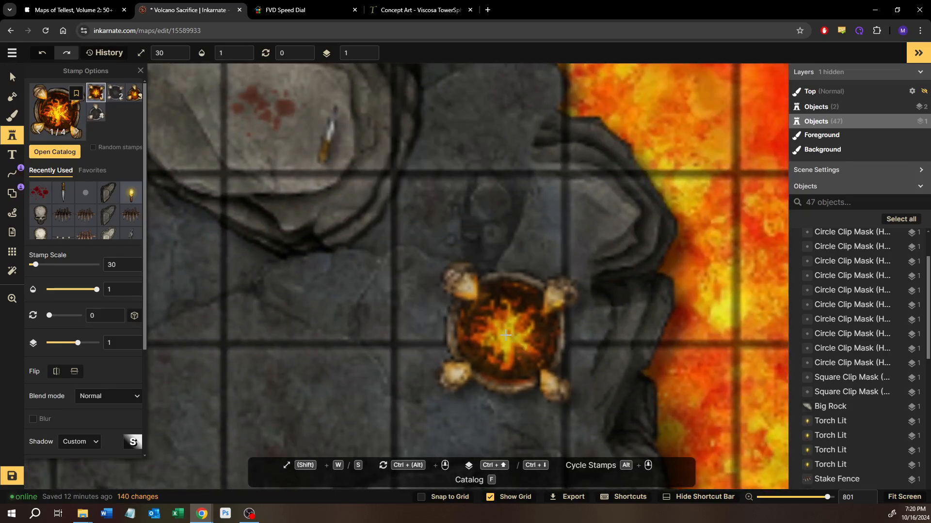
{"action": "left_click_drag", "start_coordinate": [505, 334], "coordinate": [459, 188]}
{"action": "key", "text": "s"}
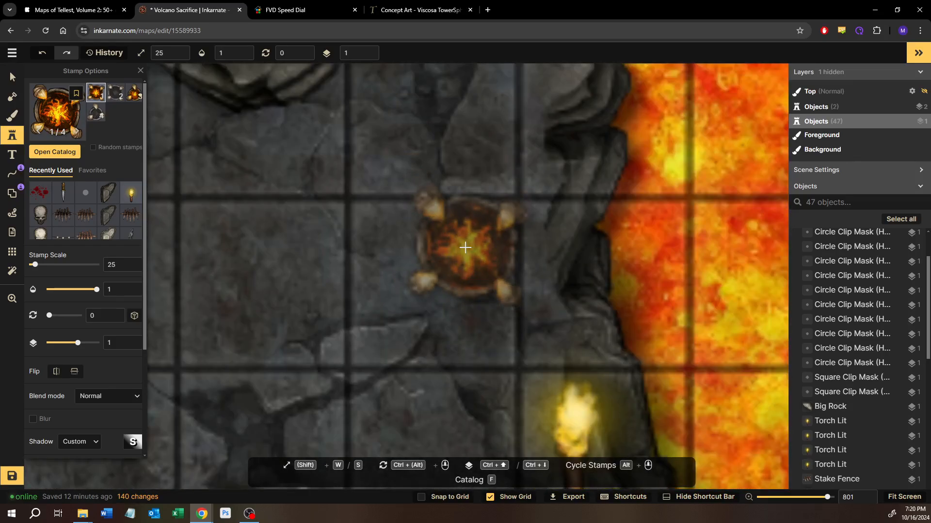
{"action": "key", "text": "s"}
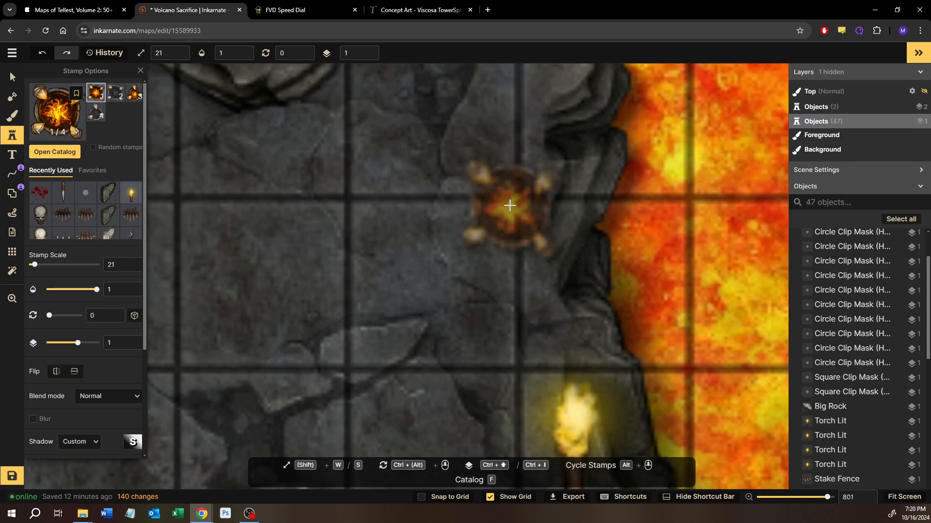
{"action": "left_click", "coordinate": [509, 204]}
Turn on random stamp rotation and place a second lit brazier near the rock's left edge, just above the upper torch
{"action": "left_click_drag", "start_coordinate": [333, 230], "coordinate": [397, 252]}
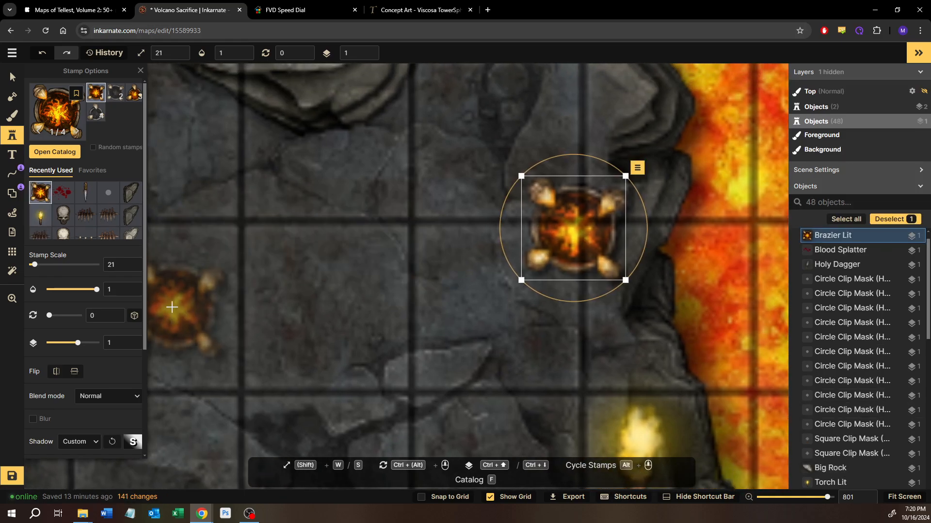
{"action": "left_click", "coordinate": [135, 316]}
{"action": "scroll", "coordinate": [330, 245], "scroll_direction": "down", "scroll_amount": 4}
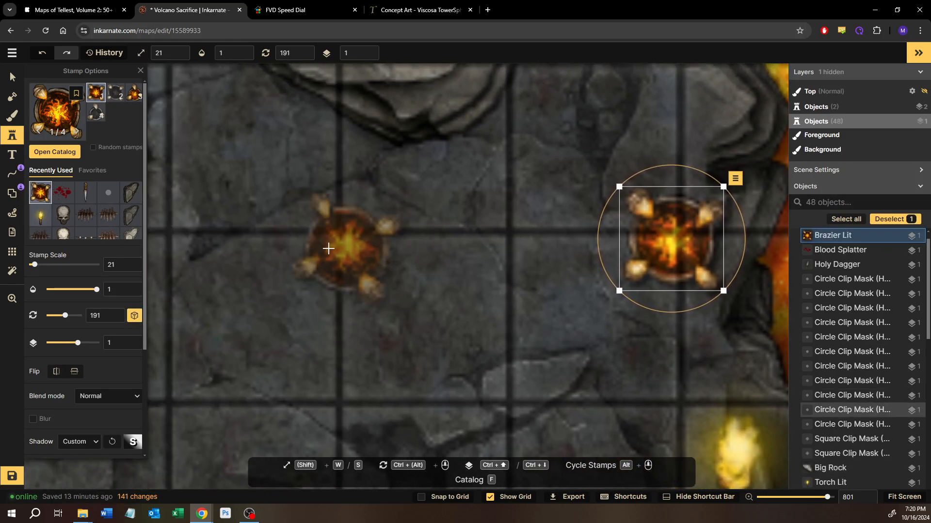
{"action": "scroll", "coordinate": [241, 241], "scroll_direction": "down", "scroll_amount": 4}
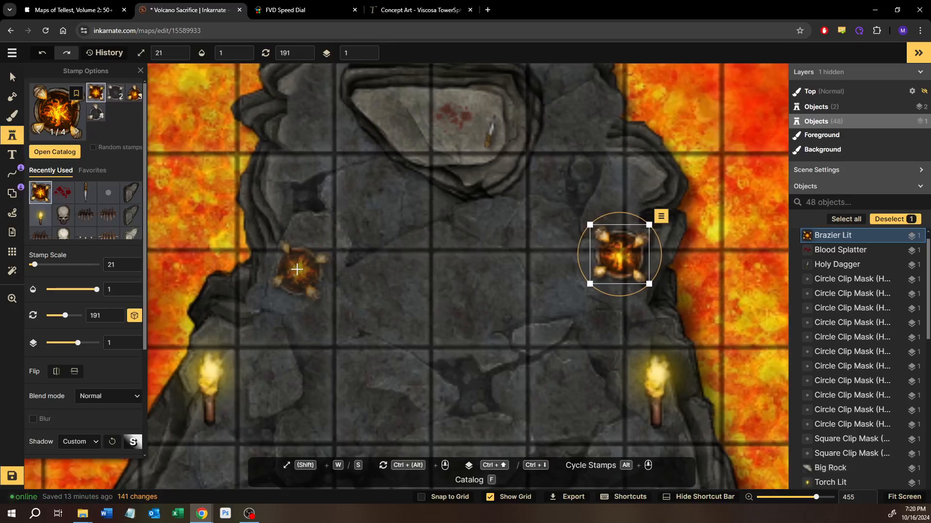
{"action": "left_click", "coordinate": [305, 251]}
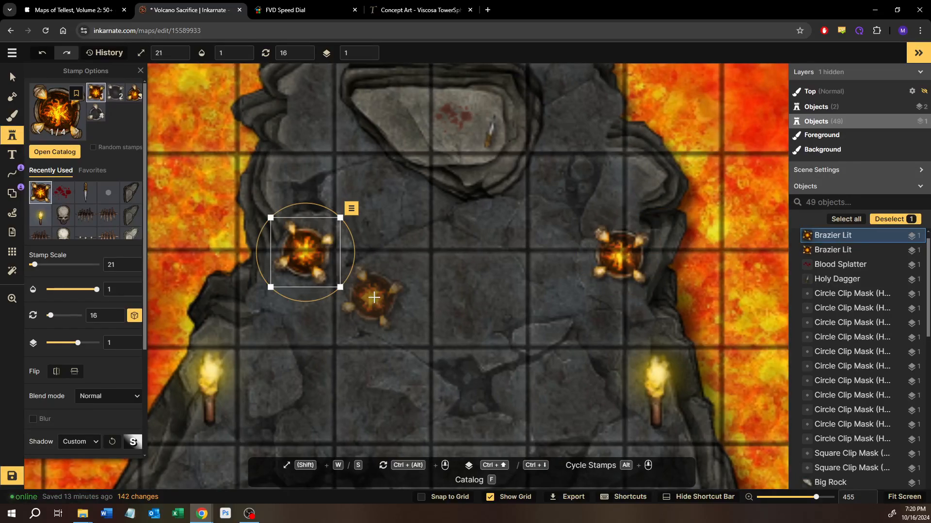
{"action": "left_click_drag", "start_coordinate": [295, 252], "coordinate": [276, 289]}
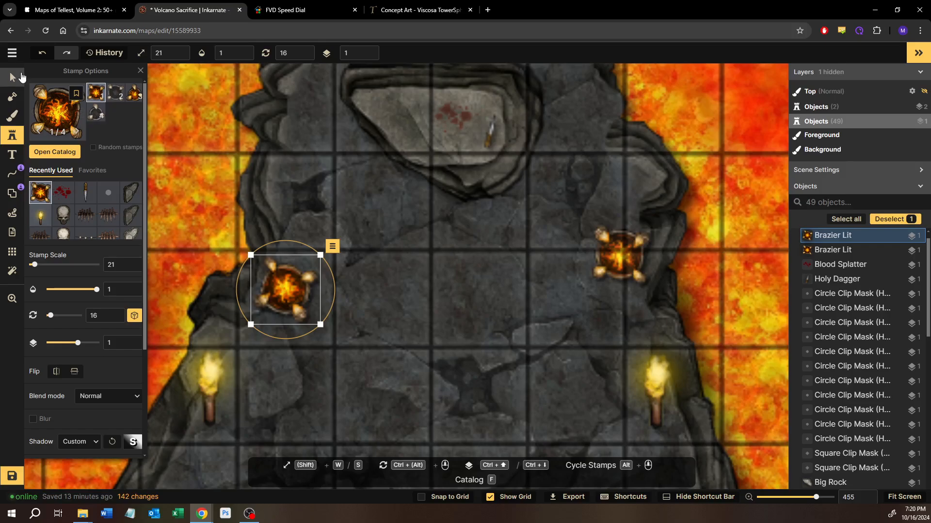
Move the right brazier slightly down so it lines up with the left brazier
{"action": "left_click", "coordinate": [21, 76]}
{"action": "left_click", "coordinate": [619, 269]}
{"action": "left_click_drag", "start_coordinate": [619, 269], "coordinate": [615, 293]}
Move both upper torches about one grid square down along the rock's edges, away from the braziers
{"action": "scroll", "coordinate": [368, 322], "scroll_direction": "down", "scroll_amount": 5}
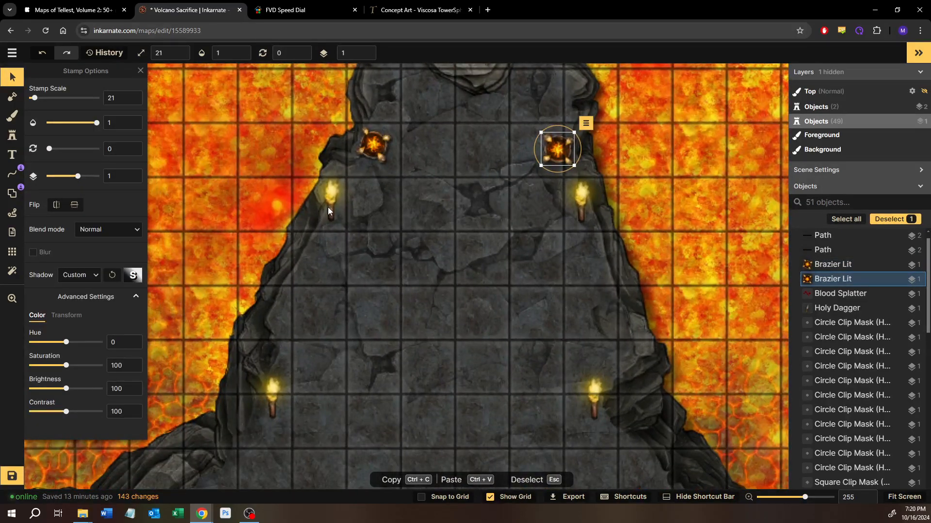
{"action": "left_click_drag", "start_coordinate": [328, 207], "coordinate": [307, 261]}
{"action": "left_click_drag", "start_coordinate": [586, 197], "coordinate": [597, 246]}
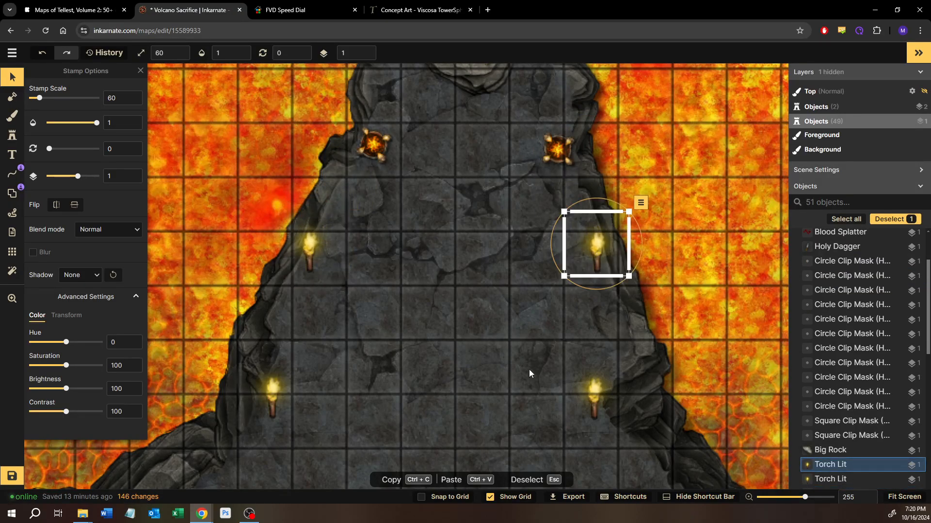
Move both lower torches down and outward along the edges of the central rock, slightly less than one grid square down
{"action": "left_click_drag", "start_coordinate": [514, 371], "coordinate": [590, 169]}
{"action": "left_click_drag", "start_coordinate": [353, 206], "coordinate": [326, 244]}
{"action": "left_click_drag", "start_coordinate": [664, 209], "coordinate": [716, 251]}
{"action": "left_click", "coordinate": [538, 112]}
{"action": "scroll", "coordinate": [551, 168], "scroll_direction": "down", "scroll_amount": 1}
{"action": "scroll", "coordinate": [552, 207], "scroll_direction": "down", "scroll_amount": 2}
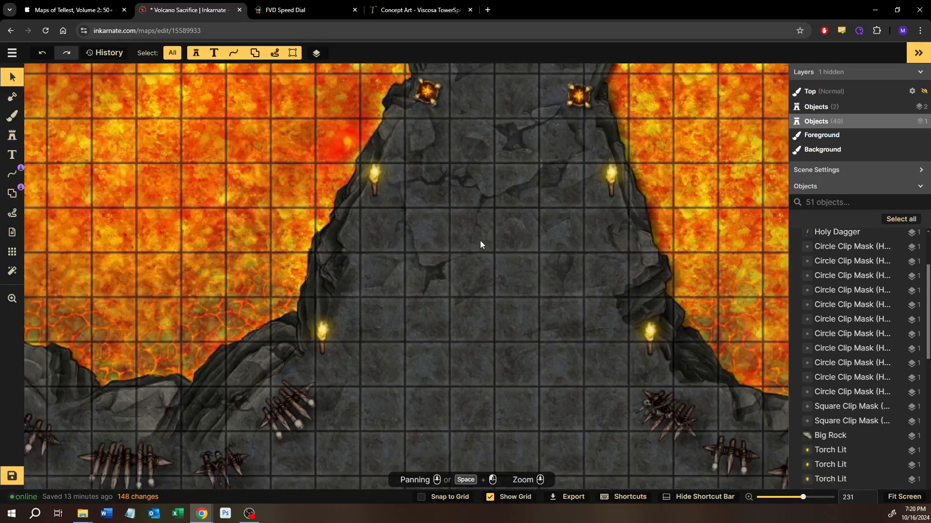
Move both upper torches slightly down and outward along the rock's edges to even out the spacing with the lower torches
{"action": "left_click", "coordinate": [371, 191]}
{"action": "left_click_drag", "start_coordinate": [370, 191], "coordinate": [357, 225]}
{"action": "left_click_drag", "start_coordinate": [616, 191], "coordinate": [626, 230]}
{"action": "left_click", "coordinate": [626, 231]}
{"action": "left_click", "coordinate": [677, 175]}
Choose the standing, side-view Drum stamp from the Orc pack of the stamp catalog
{"action": "left_click_drag", "start_coordinate": [660, 195], "coordinate": [641, 268]}
{"action": "scroll", "coordinate": [583, 208], "scroll_direction": "down", "scroll_amount": 1}
{"action": "left_click_drag", "start_coordinate": [526, 224], "coordinate": [485, 335]}
{"action": "scroll", "coordinate": [470, 211], "scroll_direction": "up", "scroll_amount": 3}
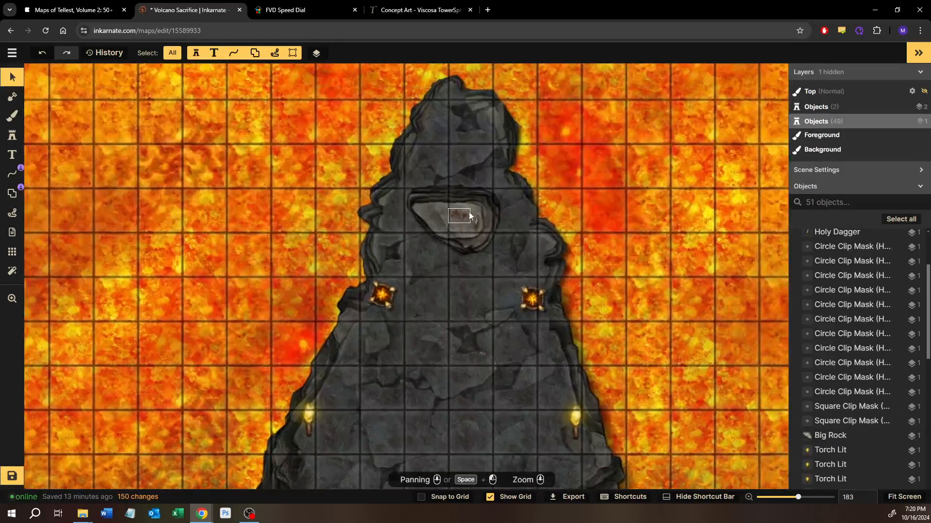
{"action": "scroll", "coordinate": [479, 290], "scroll_direction": "down", "scroll_amount": 2}
{"action": "left_click", "coordinate": [12, 135]}
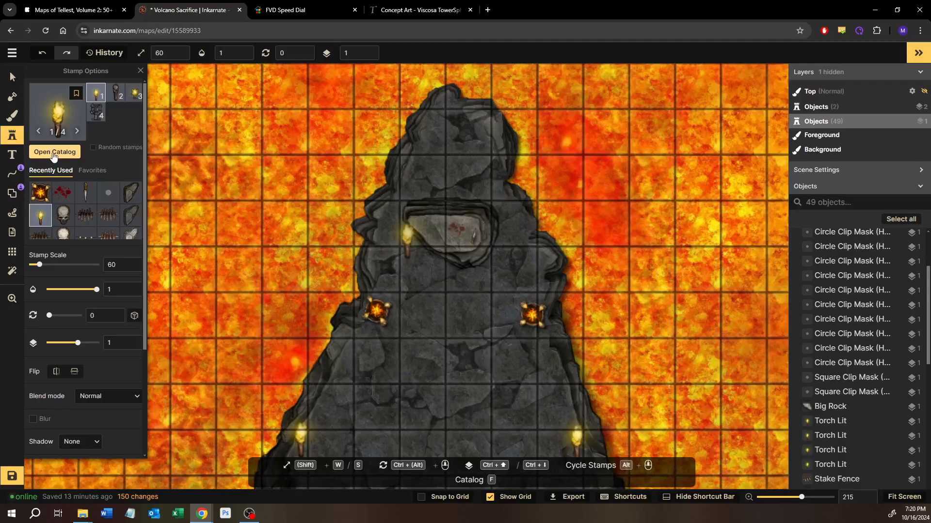
{"action": "left_click", "coordinate": [52, 154]}
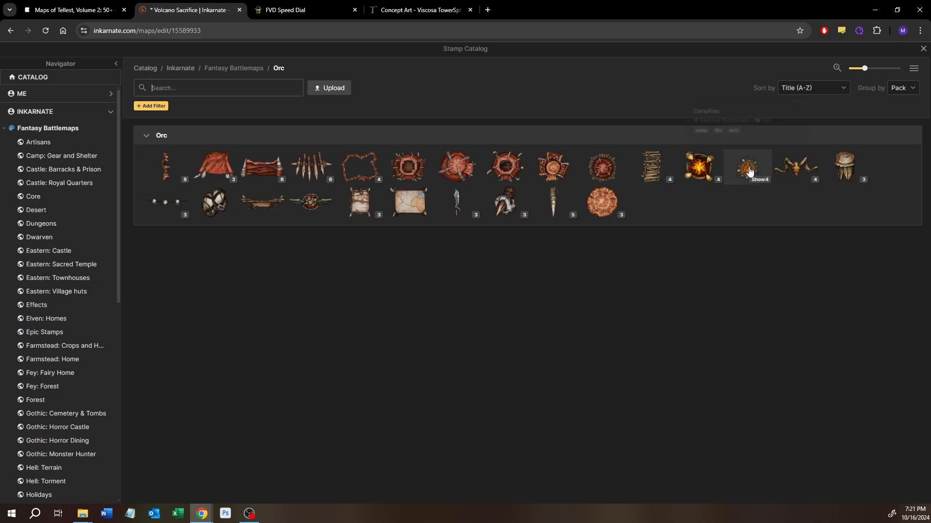
{"action": "left_click", "coordinate": [856, 181]}
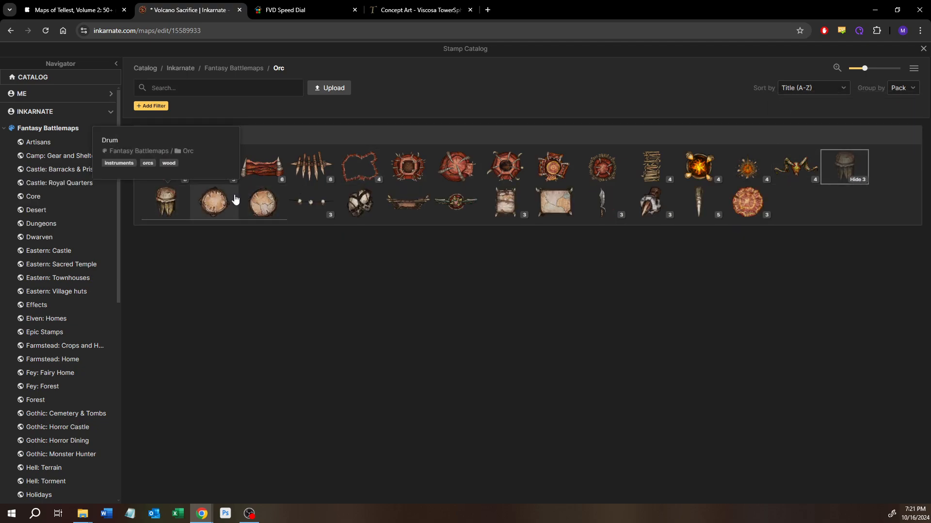
{"action": "left_click", "coordinate": [166, 202]}
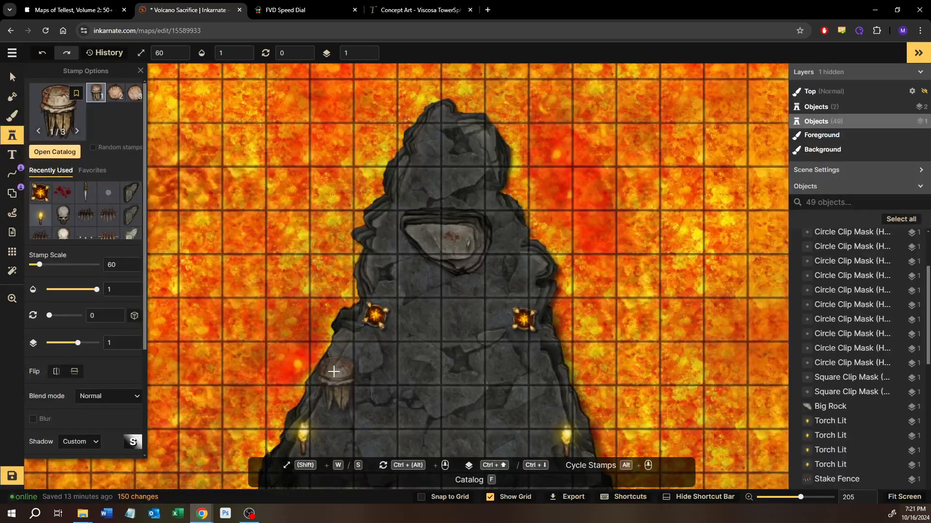
Place a drum at stamp scale 30 on the flat-topped boulder near the map's left edge, above the stake fences
{"action": "left_click_drag", "start_coordinate": [335, 364], "coordinate": [340, 205]}
{"action": "left_click_drag", "start_coordinate": [362, 303], "coordinate": [364, 196]}
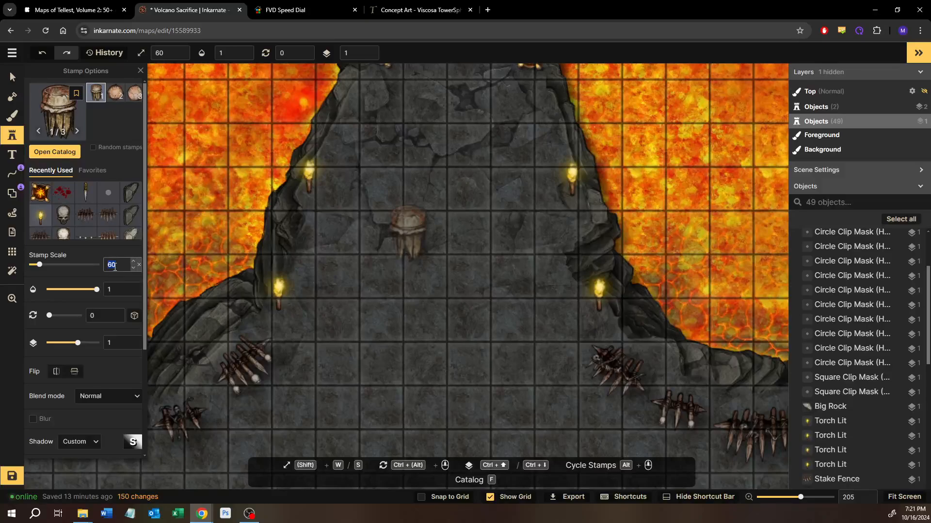
{"action": "type", "text": "30"}
{"action": "mouse_move", "coordinate": [234, 311]}
{"action": "left_mouse_down"}
{"action": "mouse_move", "coordinate": [485, 227]}
{"action": "mouse_move", "coordinate": [444, 280]}
{"action": "mouse_move", "coordinate": [474, 326]}
{"action": "left_mouse_up"}
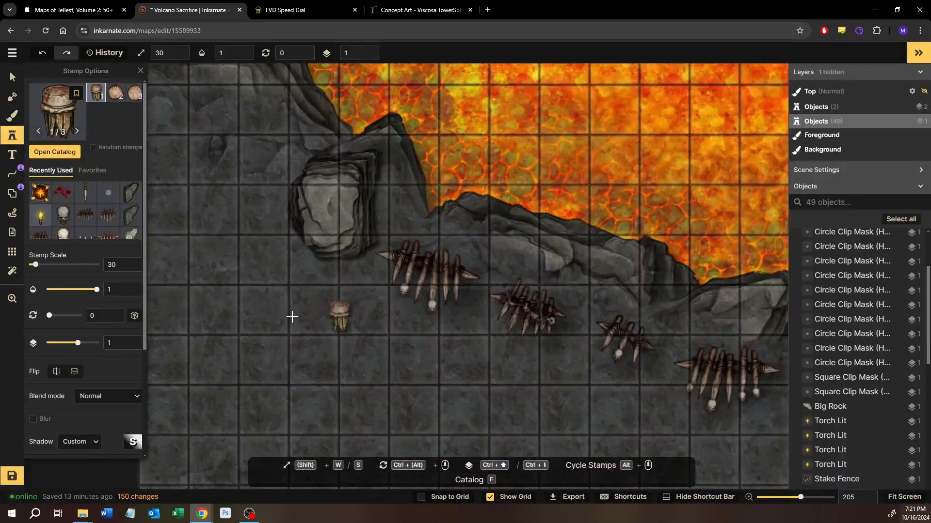
{"action": "scroll", "coordinate": [293, 312], "scroll_direction": "up", "scroll_amount": 5}
{"action": "scroll", "coordinate": [293, 312], "scroll_direction": "up", "scroll_amount": 2}
{"action": "left_click_drag", "start_coordinate": [301, 258], "coordinate": [368, 308]}
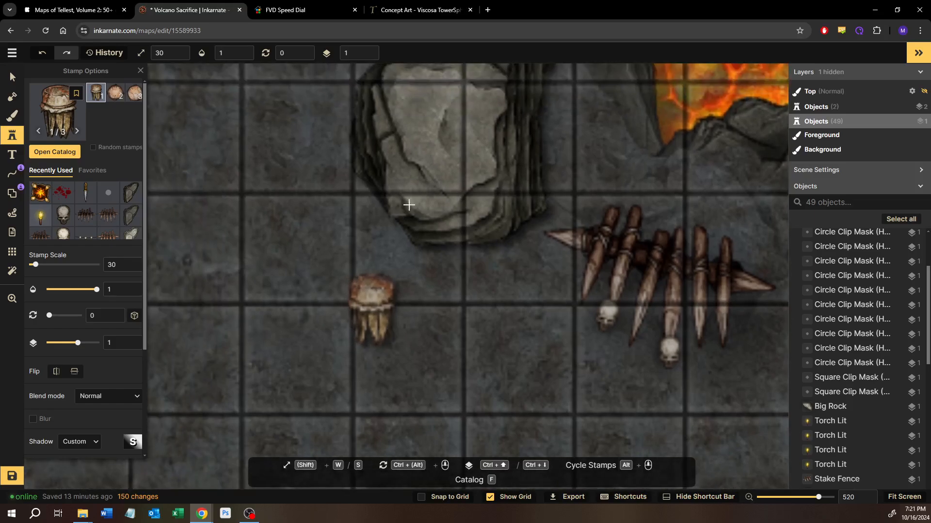
{"action": "left_click", "coordinate": [431, 188]}
Try the drum at a larger stamp scale of 72 with its rotation turned to 179 degrees
{"action": "left_click_drag", "start_coordinate": [448, 271], "coordinate": [486, 313]}
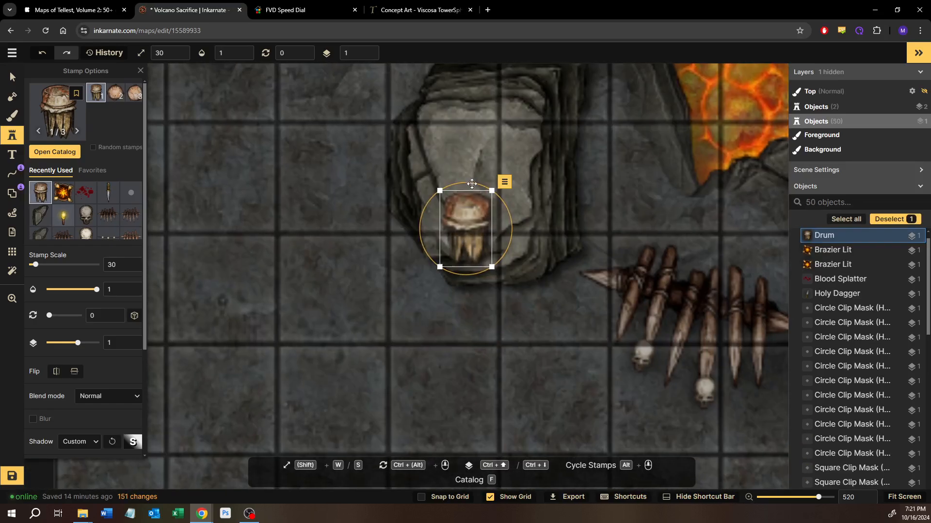
{"action": "left_click_drag", "start_coordinate": [439, 190], "coordinate": [227, 92]}
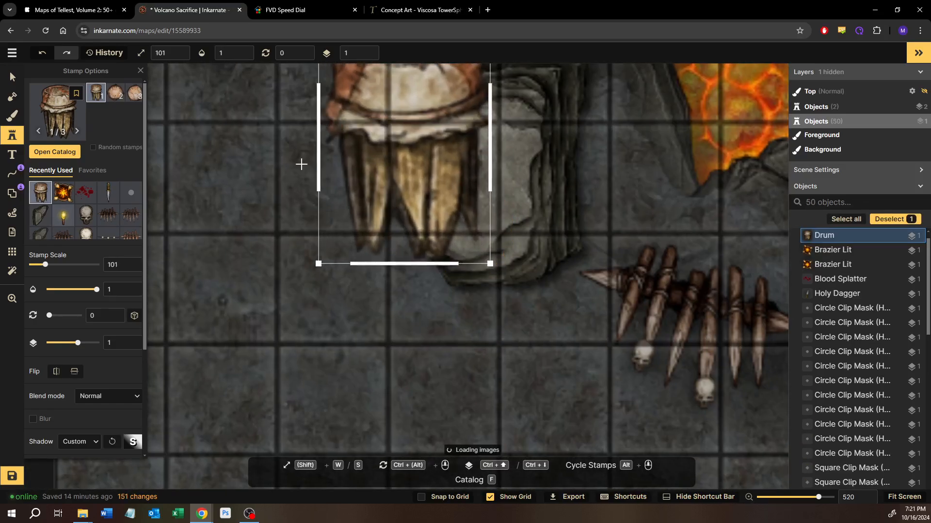
{"action": "left_click_drag", "start_coordinate": [350, 167], "coordinate": [414, 306]}
{"action": "left_click_drag", "start_coordinate": [403, 137], "coordinate": [493, 377]}
{"action": "key", "text": "s"}
{"action": "key", "text": "s"}
{"action": "key", "text": "s"}
{"action": "key", "text": "s"}
{"action": "key", "text": "s"}
{"action": "key", "text": "s"}
{"action": "key", "text": "s"}
{"action": "key", "text": "s"}
{"action": "key", "text": "s"}
{"action": "key", "text": "s"}
{"action": "key", "text": "s"}
{"action": "key", "text": "s"}
{"action": "key", "text": "s"}
{"action": "key", "text": "s"}
{"action": "key", "text": "s"}
{"action": "key", "text": "s"}
{"action": "key", "text": "s"}
{"action": "key", "text": "s"}
{"action": "key", "text": "s"}
{"action": "key", "text": "s"}
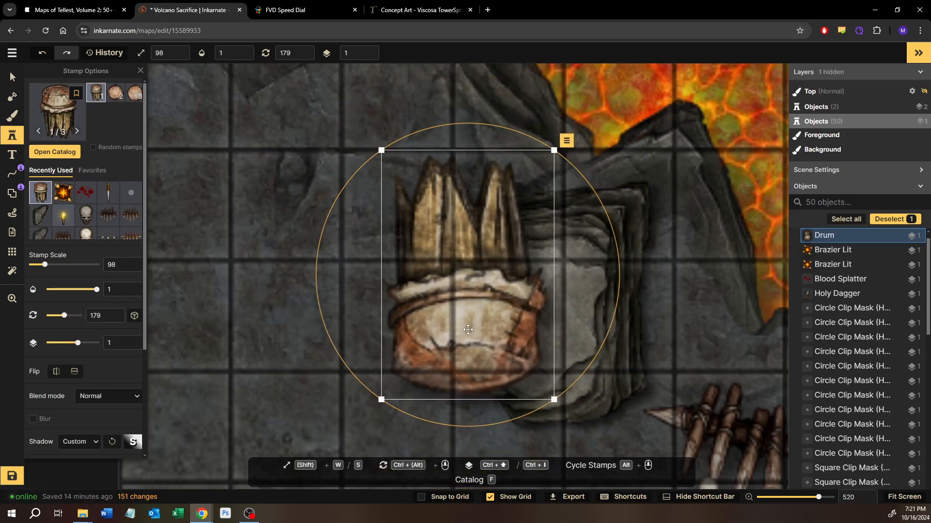
{"action": "scroll", "coordinate": [525, 347], "scroll_direction": "down", "scroll_amount": 3}
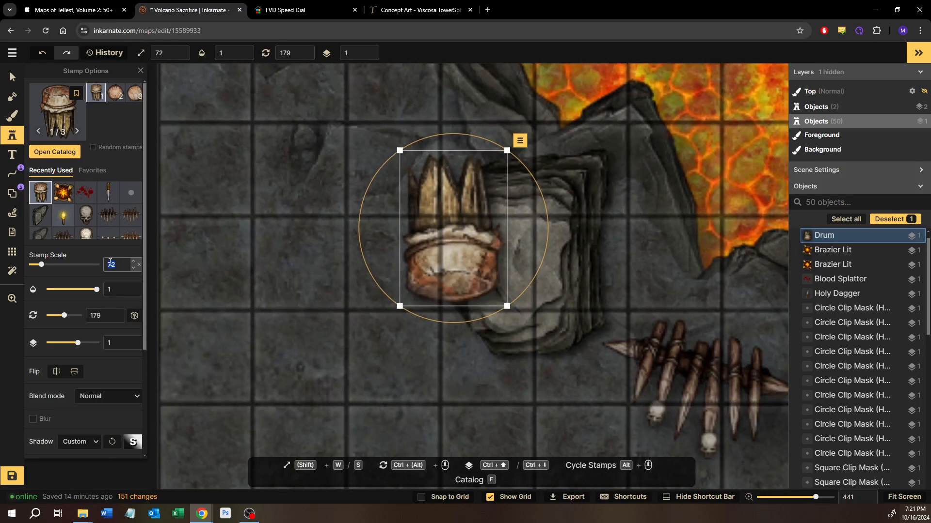
Set the drum to stamp scale 30 and rotation 268 on the boulder's left side, and place a matching drum directly below it
{"action": "type", "text": "30"}
{"action": "left_click_drag", "start_coordinate": [438, 231], "coordinate": [493, 247]}
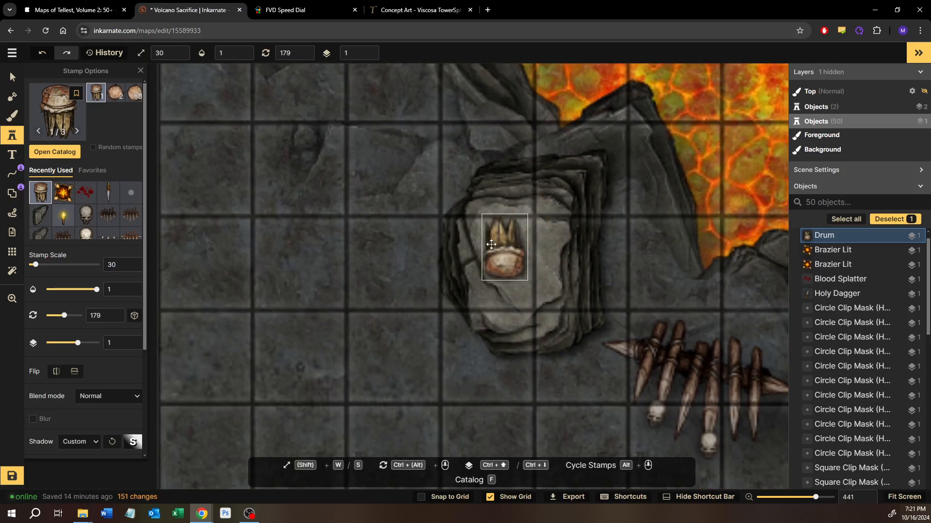
{"action": "left_click_drag", "start_coordinate": [539, 204], "coordinate": [558, 239]}
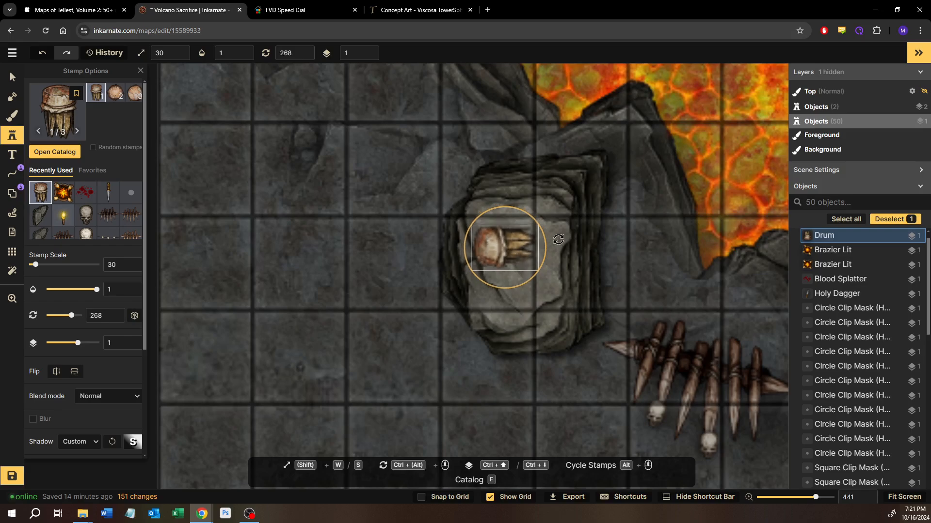
{"action": "left_click_drag", "start_coordinate": [506, 251], "coordinate": [492, 238]}
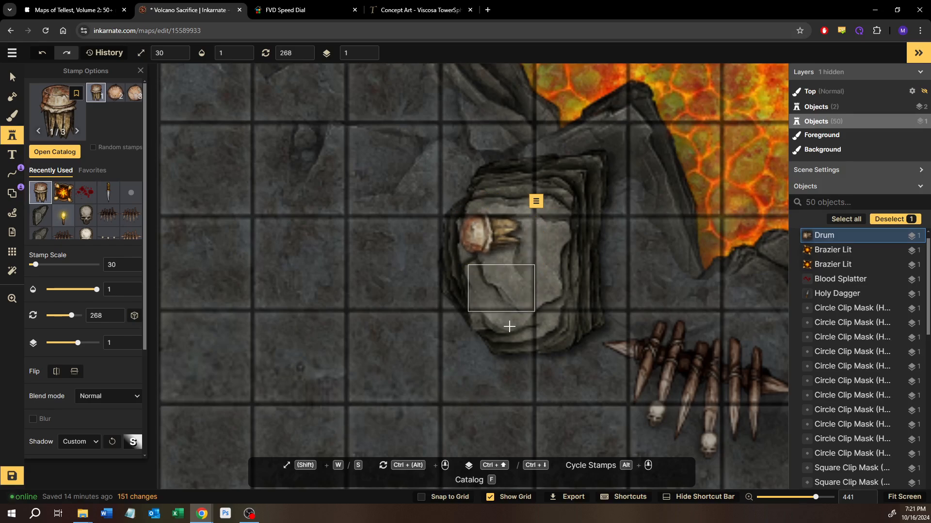
{"action": "left_click", "coordinate": [496, 295]}
{"action": "left_click_drag", "start_coordinate": [496, 295], "coordinate": [493, 294]}
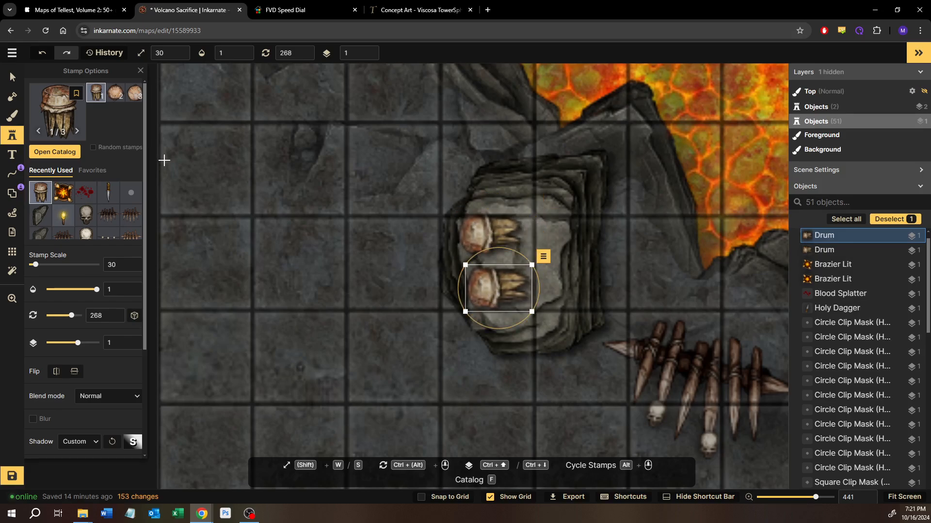
Place two pairs of round top-view drums on the ground left of the boulder, each one small and one larger, above and below its middle
{"action": "left_click", "coordinate": [116, 97]}
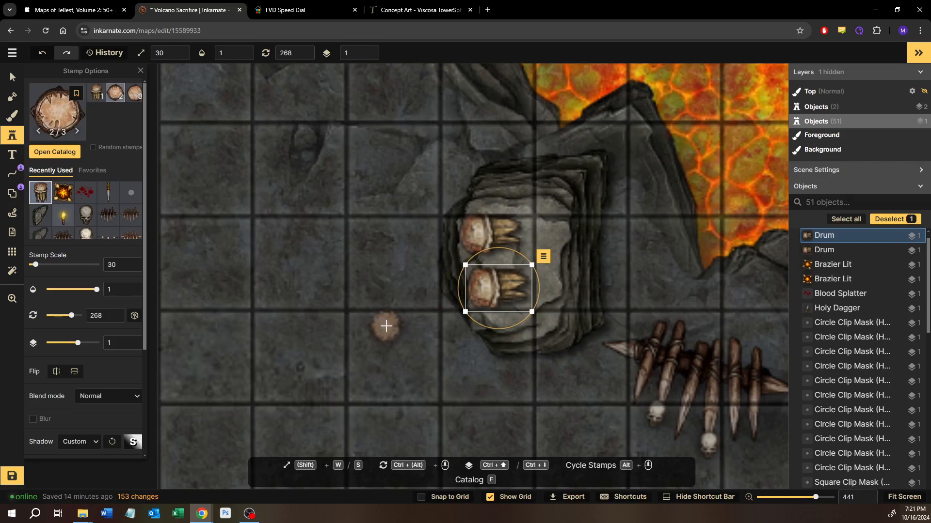
{"action": "left_click", "coordinate": [386, 327]}
{"action": "left_click", "coordinate": [135, 93]}
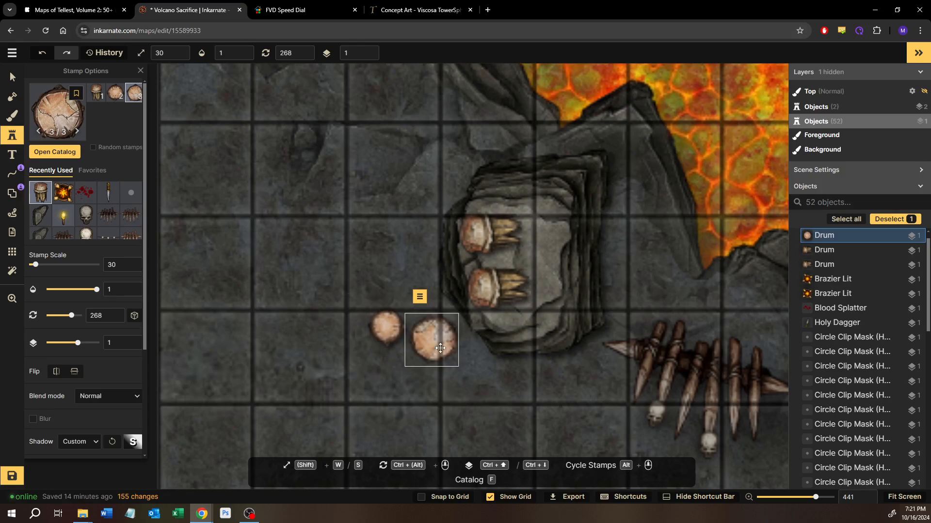
{"action": "left_click", "coordinate": [440, 348]}
{"action": "left_click", "coordinate": [115, 93]}
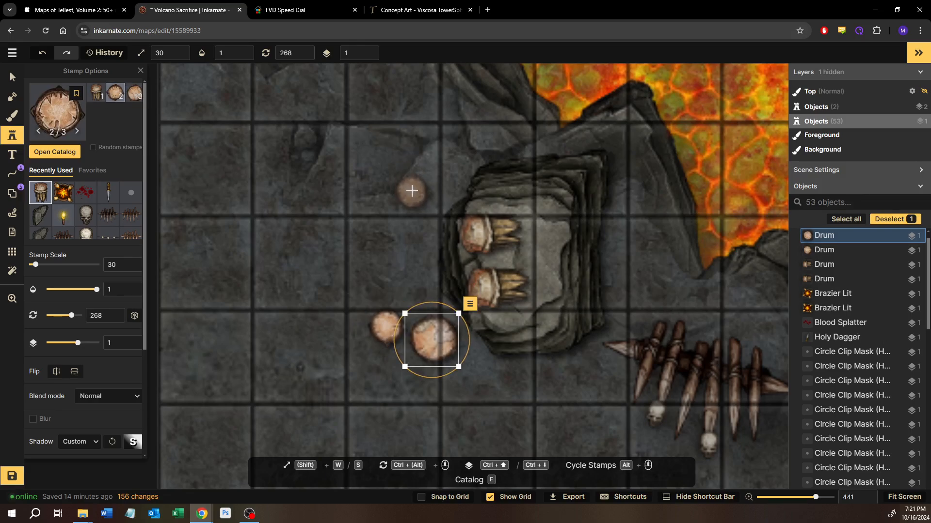
{"action": "left_click", "coordinate": [421, 189]}
{"action": "left_click", "coordinate": [135, 93]}
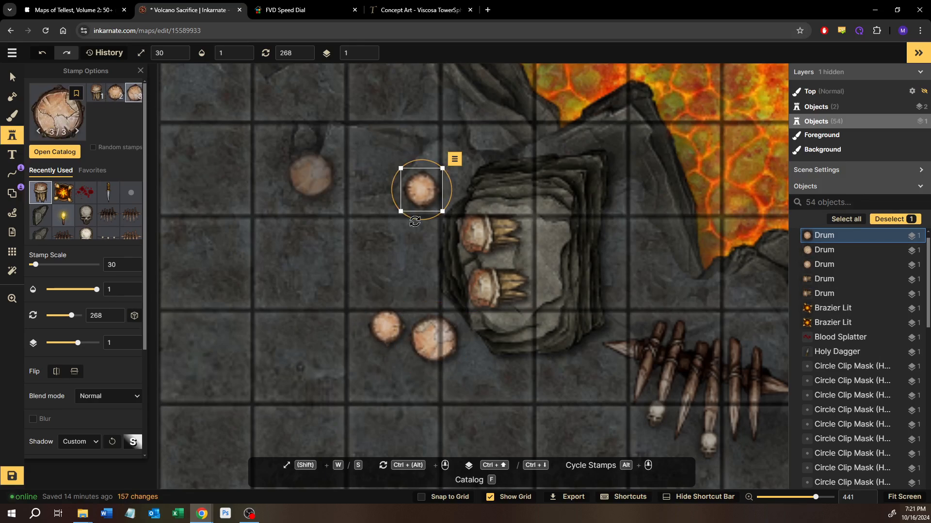
{"action": "left_click", "coordinate": [369, 199]}
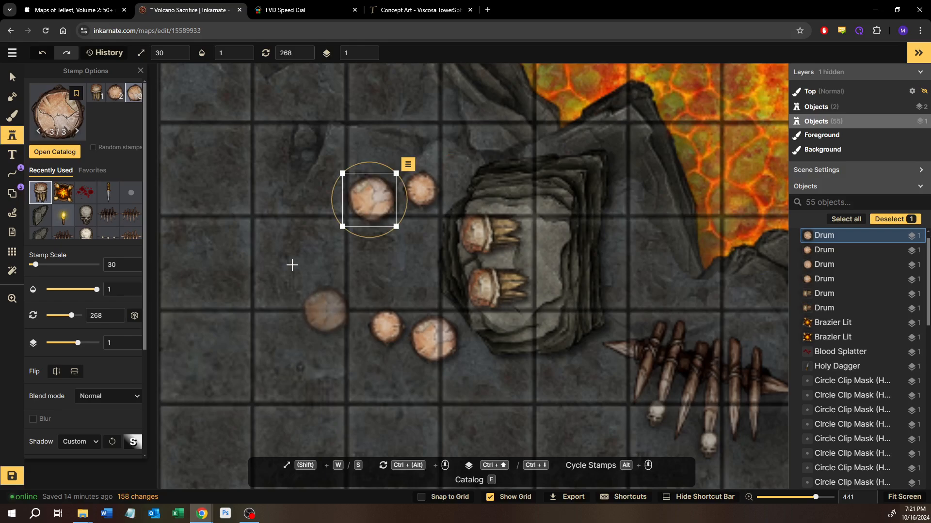
{"action": "left_click", "coordinate": [13, 76]}
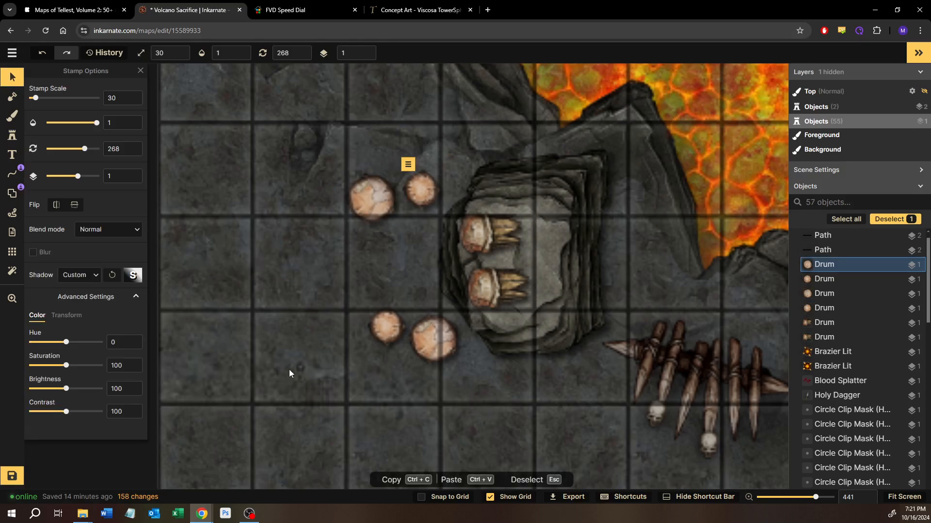
{"action": "left_click", "coordinate": [281, 370]}
Save the map
{"action": "scroll", "coordinate": [332, 374], "scroll_direction": "down", "scroll_amount": 5}
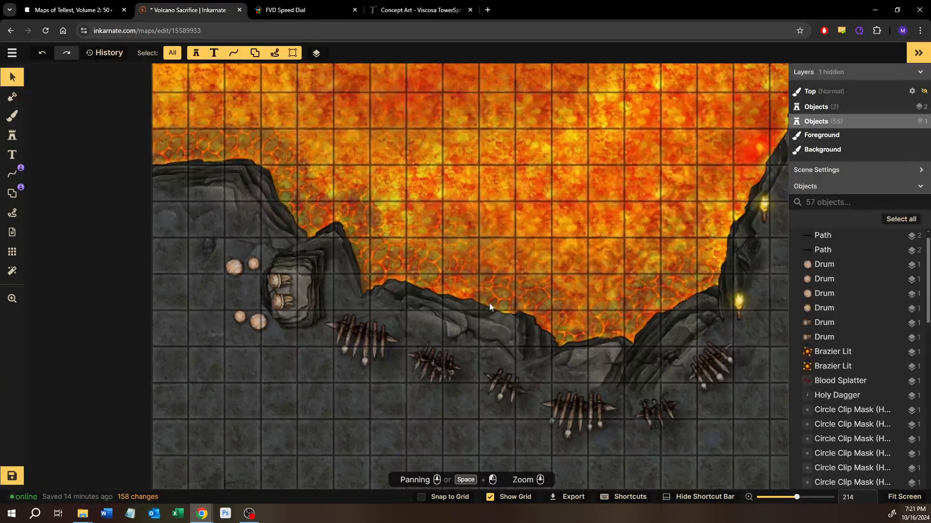
{"action": "left_click_drag", "start_coordinate": [500, 303], "coordinate": [342, 289]}
{"action": "left_click_drag", "start_coordinate": [627, 342], "coordinate": [427, 319]}
{"action": "left_click_drag", "start_coordinate": [702, 326], "coordinate": [439, 298]}
{"action": "scroll", "coordinate": [365, 321], "scroll_direction": "down", "scroll_amount": 3}
{"action": "left_click_drag", "start_coordinate": [344, 321], "coordinate": [334, 290]}
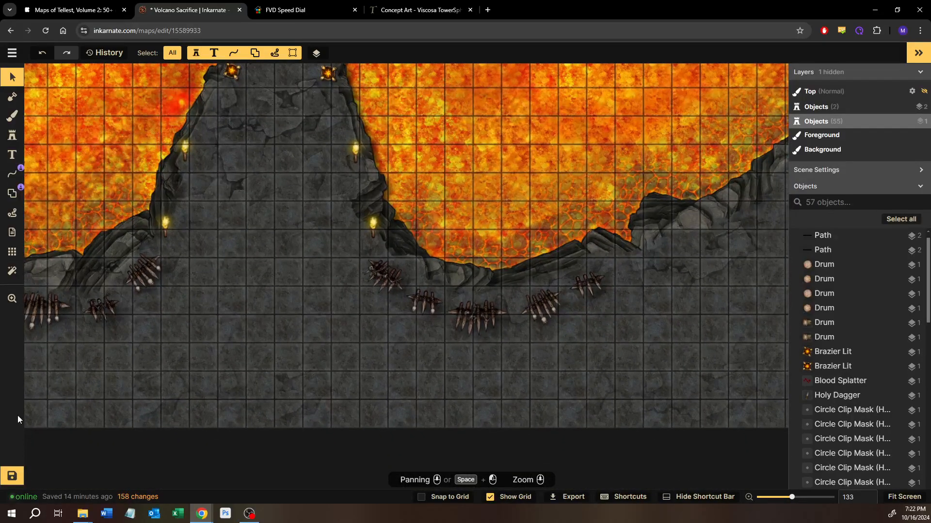
{"action": "left_click", "coordinate": [12, 476]}
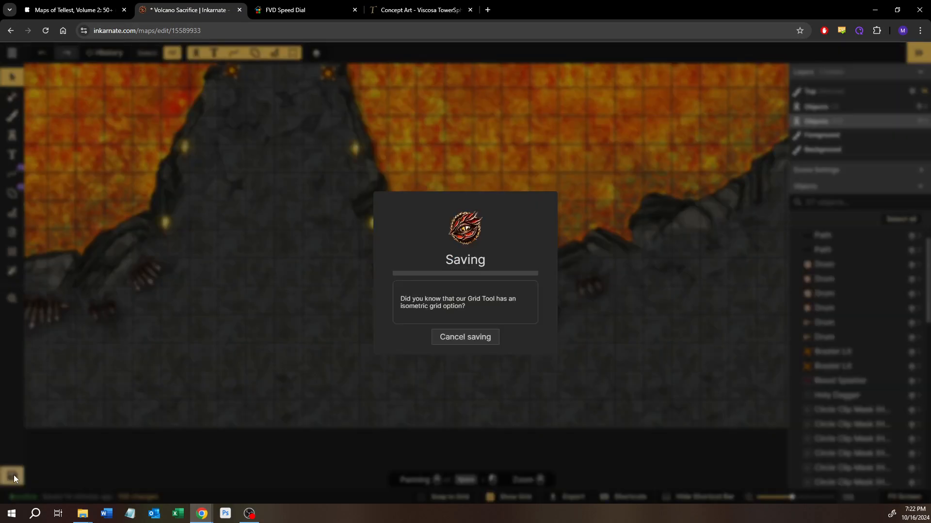
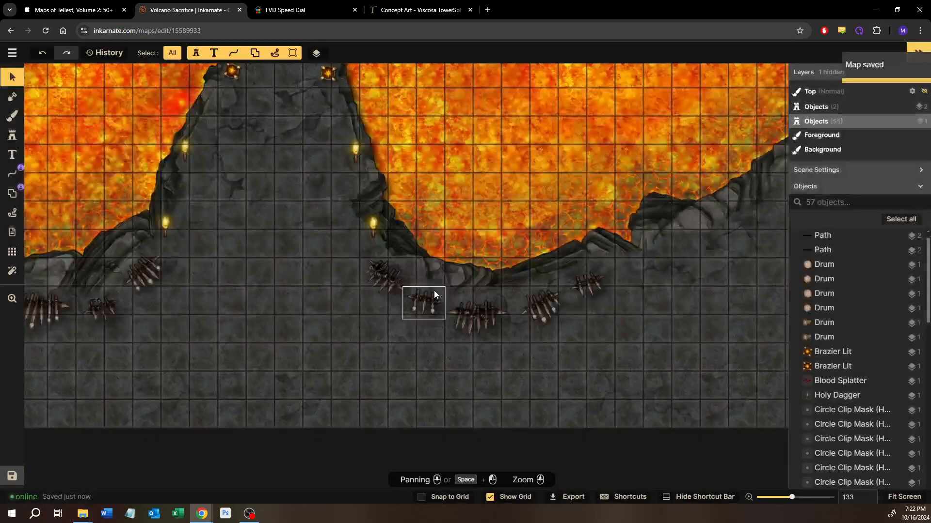
Look through the Orc pack in the stamp catalog for further decorations, including the Stakes variants and Orc Walls
{"action": "left_click", "coordinate": [12, 135]}
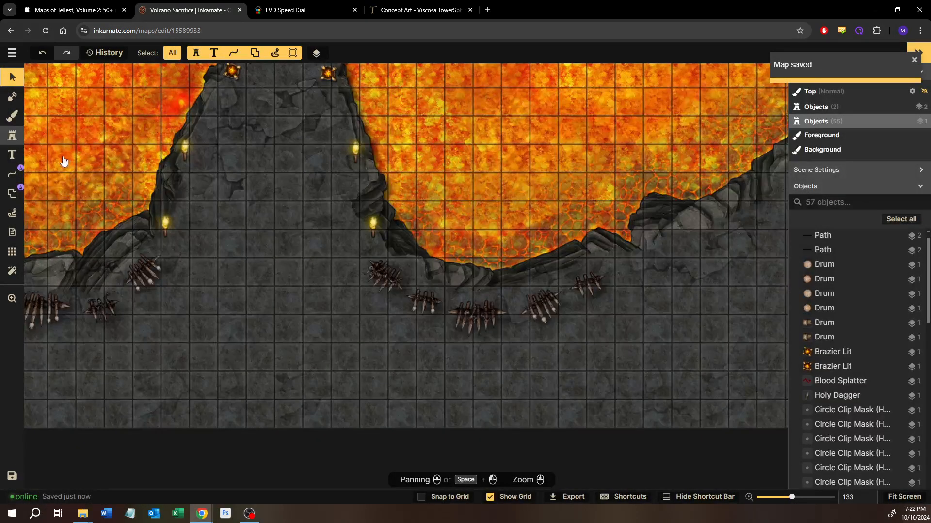
{"action": "key", "text": "f"}
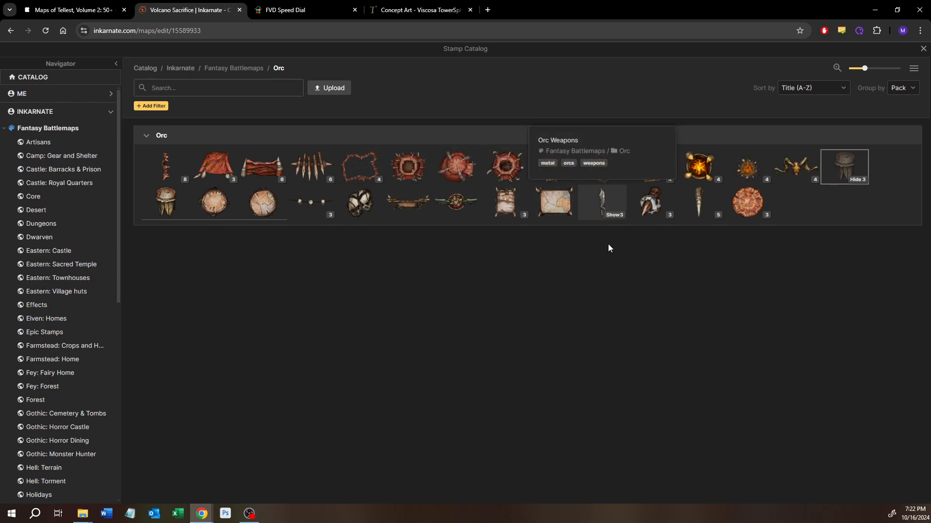
{"action": "mouse_move", "coordinate": [658, 201]}
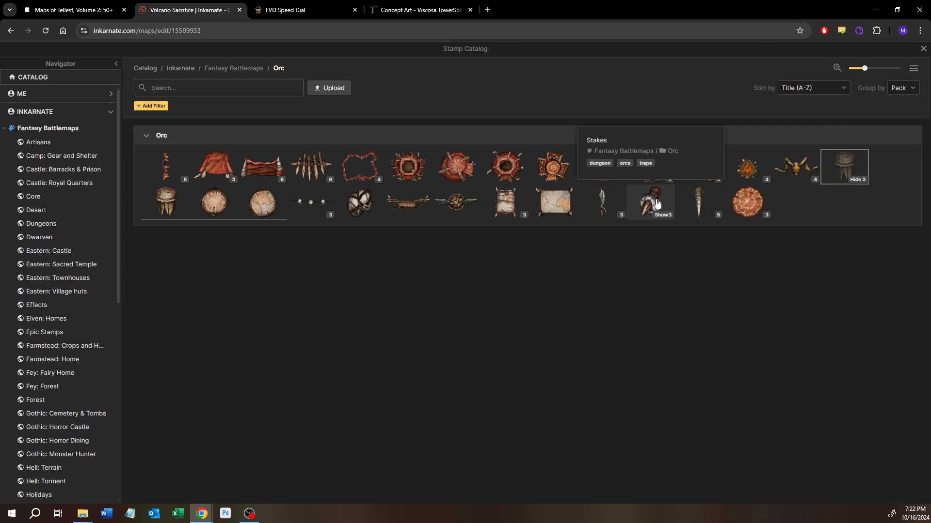
{"action": "left_click", "coordinate": [660, 215]}
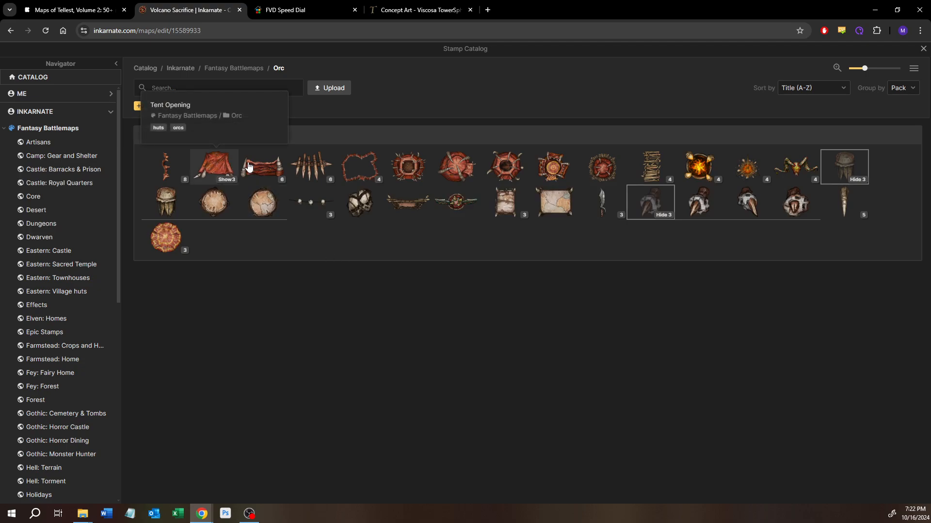
{"action": "mouse_move", "coordinate": [257, 168]}
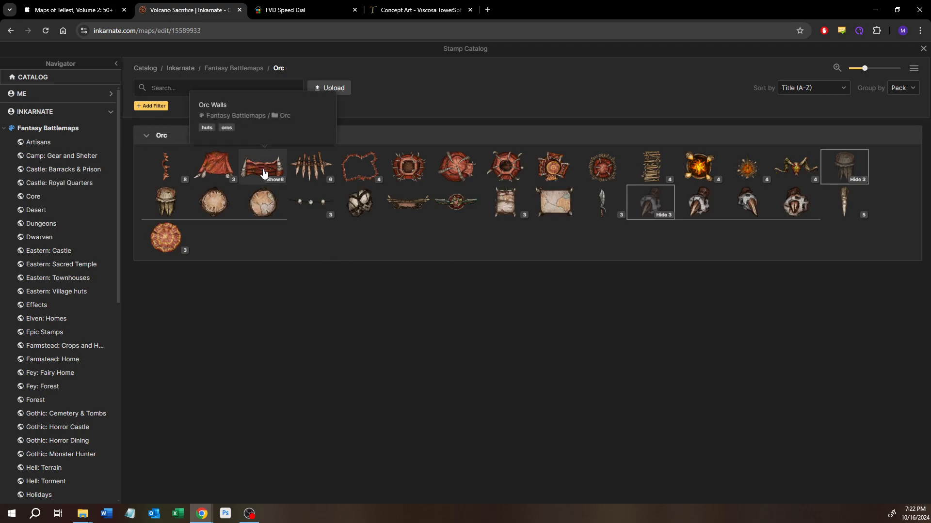
{"action": "left_click", "coordinate": [924, 48]}
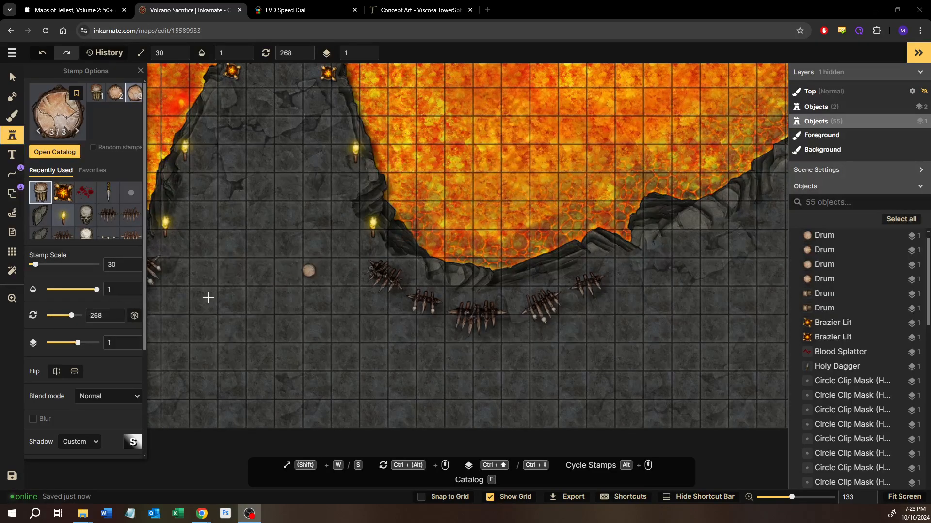
{"action": "left_click", "coordinate": [12, 78]}
{"action": "left_click_drag", "start_coordinate": [237, 143], "coordinate": [375, 311]}
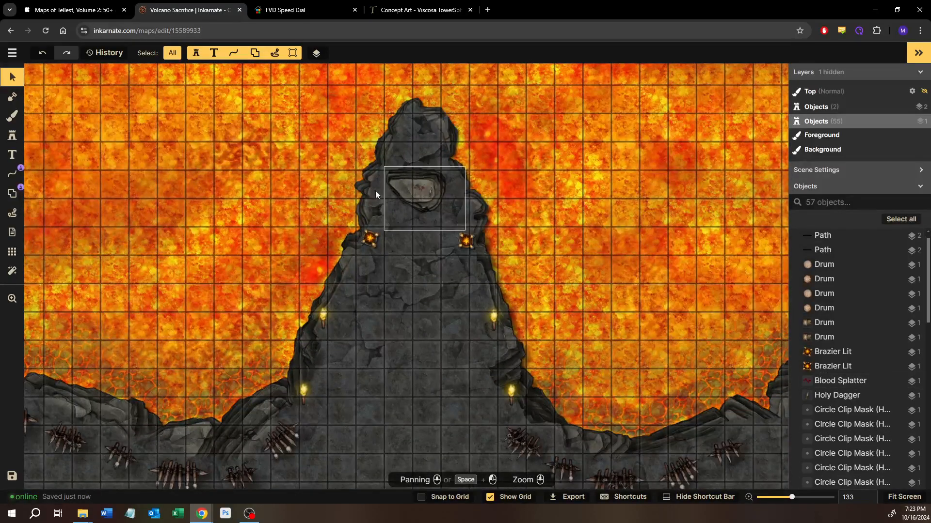
{"action": "left_click_drag", "start_coordinate": [220, 259], "coordinate": [418, 184]}
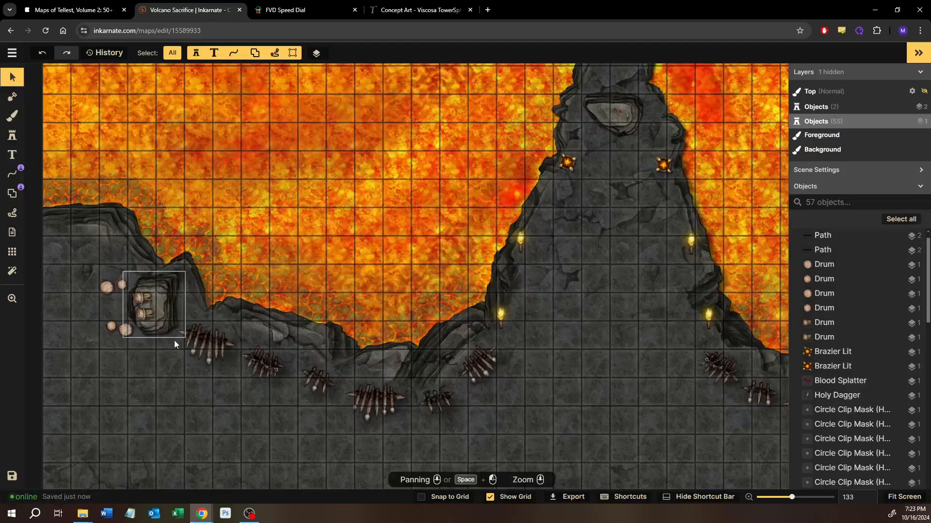
Choose the Sturdy Cage stamp from the Gothic: Monster Hunter pack in the stamp catalog
{"action": "left_click_drag", "start_coordinate": [712, 346], "coordinate": [277, 282]}
{"action": "left_click_drag", "start_coordinate": [558, 240], "coordinate": [505, 290]}
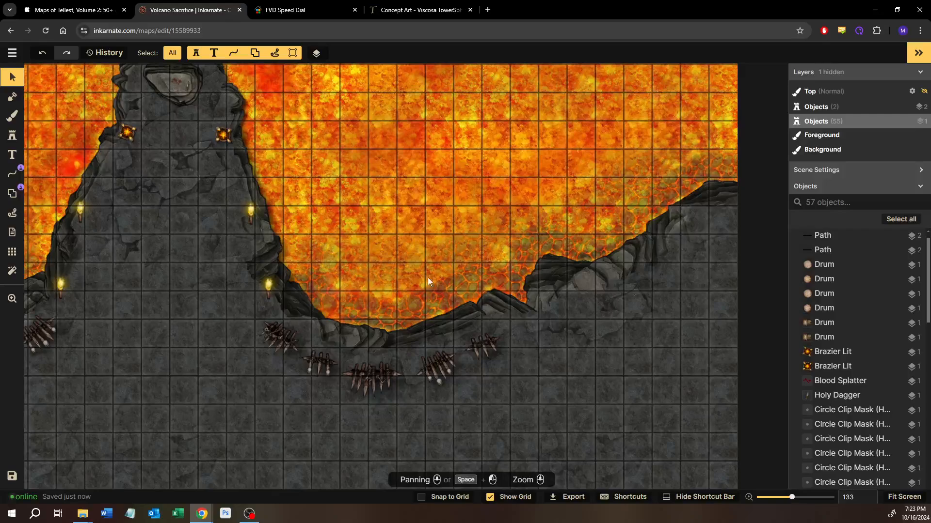
{"action": "left_click", "coordinate": [9, 140]}
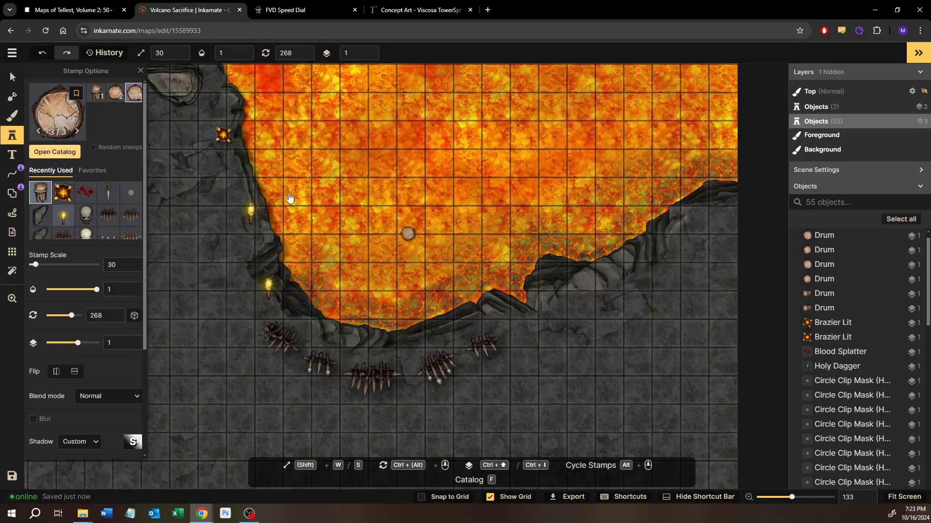
{"action": "key", "text": "f"}
{"action": "scroll", "coordinate": [70, 421], "scroll_direction": "down", "scroll_amount": 1}
{"action": "scroll", "coordinate": [73, 427], "scroll_direction": "down", "scroll_amount": 3}
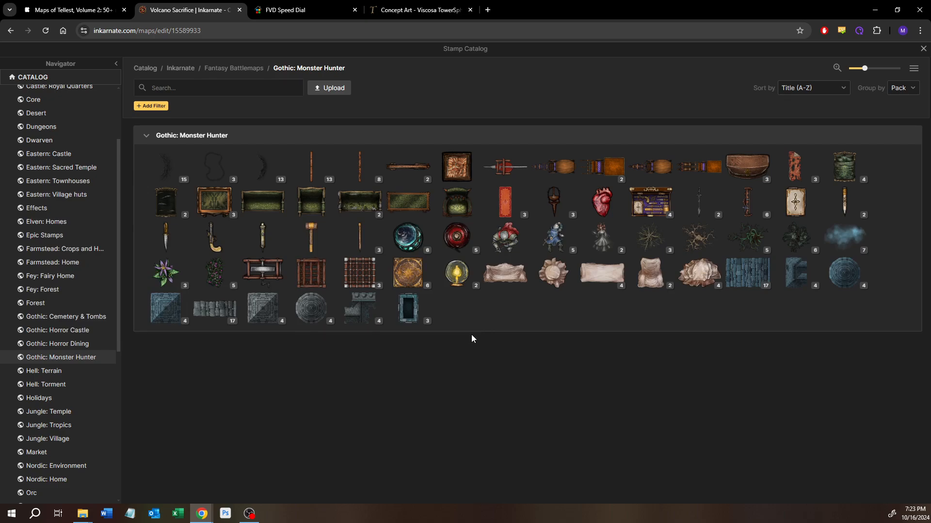
{"action": "mouse_move", "coordinate": [371, 269]}
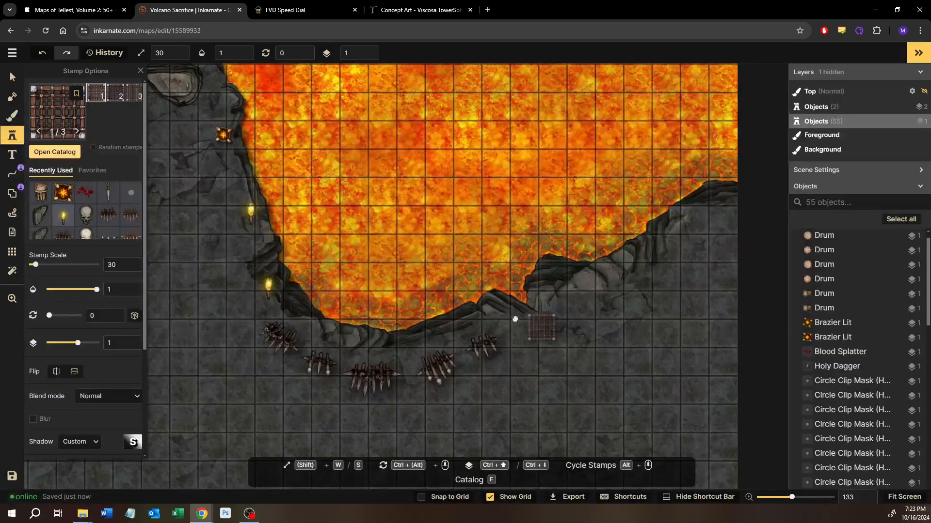
Place a Sturdy Cage at scale 30 beside the rocky ledge, to the right of the rightmost stakes
{"action": "left_click_drag", "start_coordinate": [530, 325], "coordinate": [389, 251]}
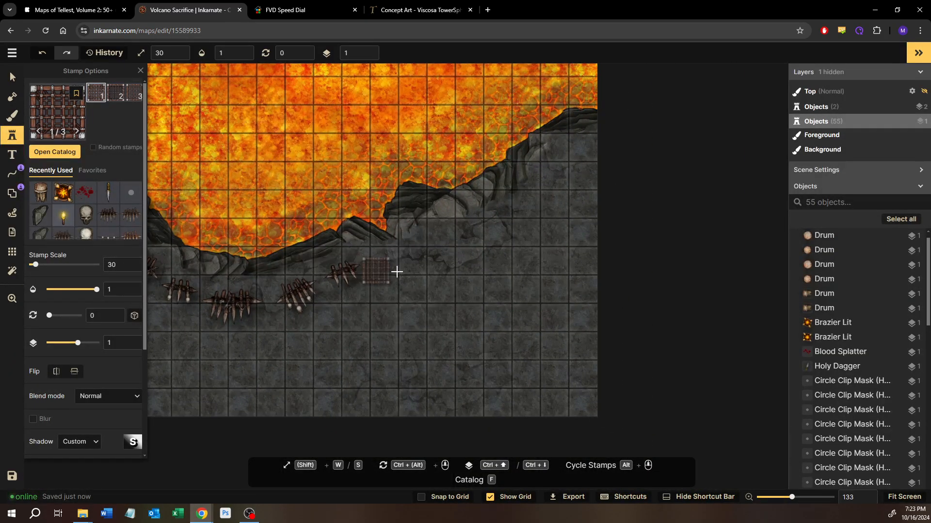
{"action": "scroll", "coordinate": [414, 285], "scroll_direction": "up", "scroll_amount": 3}
{"action": "scroll", "coordinate": [414, 286], "scroll_direction": "up", "scroll_amount": 5}
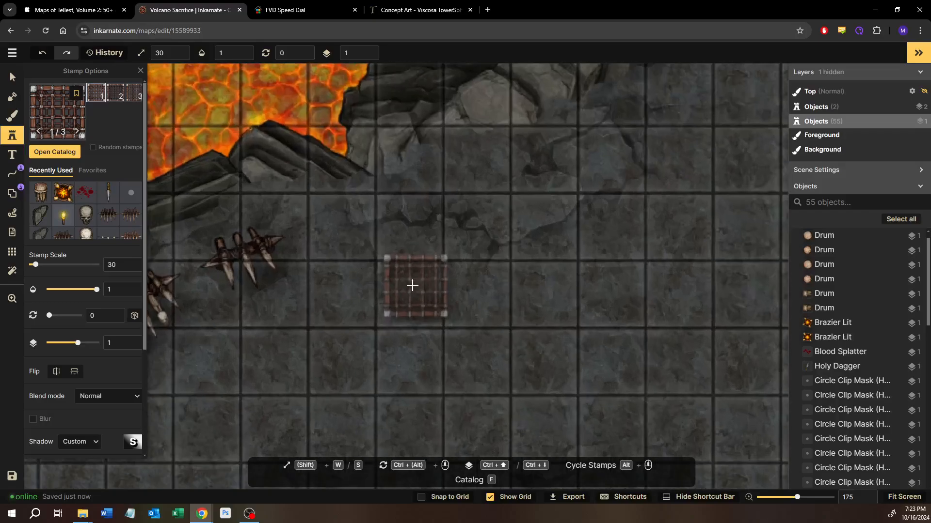
{"action": "scroll", "coordinate": [523, 214], "scroll_direction": "up", "scroll_amount": 2}
{"action": "left_click", "coordinate": [481, 229]}
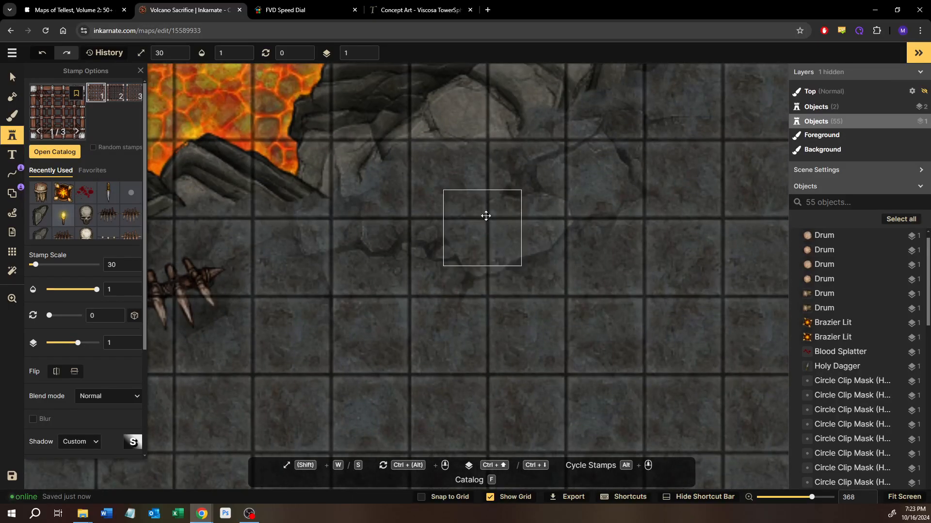
Enlarge the cage to stamp scale 39, rotate it to 36, and nudge it slightly upward
{"action": "key", "text": "w"}
{"action": "key", "text": "w"}
{"action": "key", "text": "w"}
{"action": "key", "text": "w"}
{"action": "key", "text": "w"}
{"action": "key", "text": "w"}
{"action": "key", "text": "w"}
{"action": "key", "text": "w"}
{"action": "key", "text": "w"}
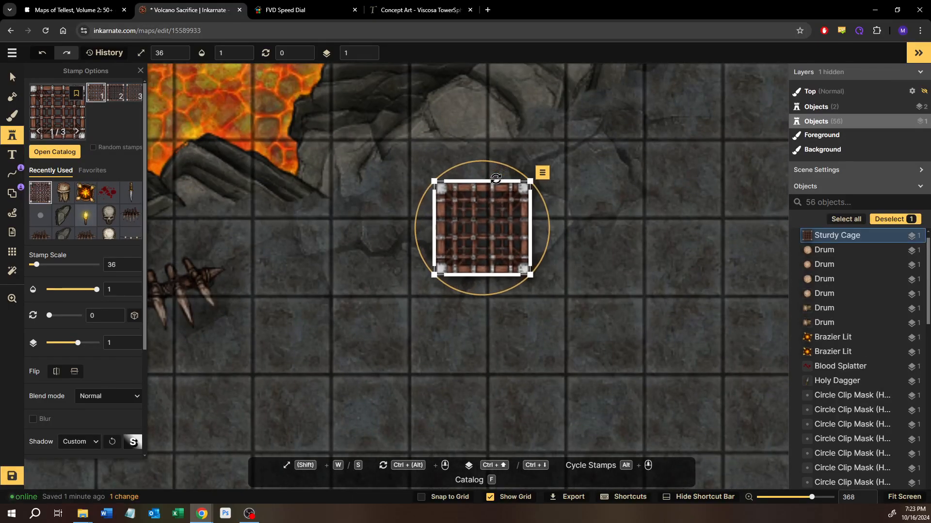
{"action": "left_click_drag", "start_coordinate": [482, 158], "coordinate": [520, 176]}
{"action": "left_click_drag", "start_coordinate": [479, 219], "coordinate": [478, 209]}
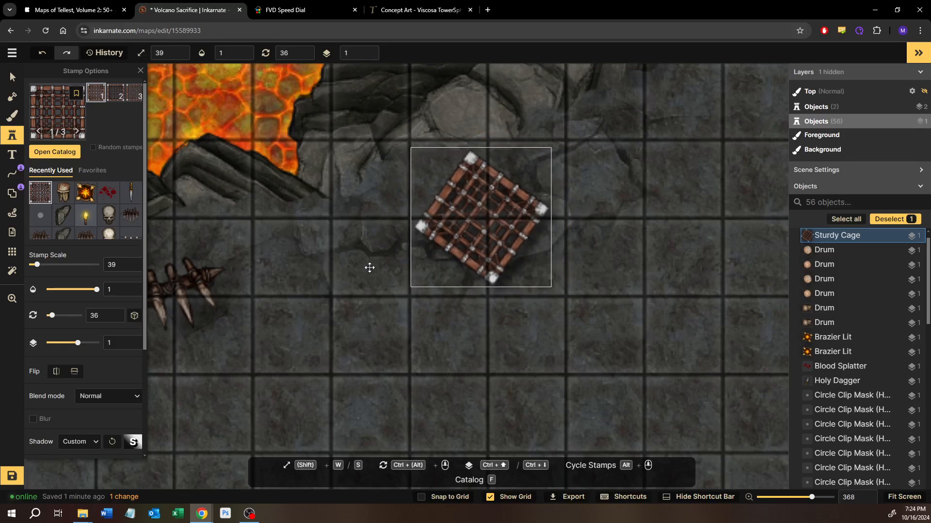
Try a second cage of the same variant at scale 34 to the lower left of the first one
{"action": "left_click", "coordinate": [358, 281]}
{"action": "key", "text": "s"}
{"action": "key", "text": "s"}
{"action": "key", "text": "s"}
{"action": "key", "text": "s"}
{"action": "key", "text": "s"}
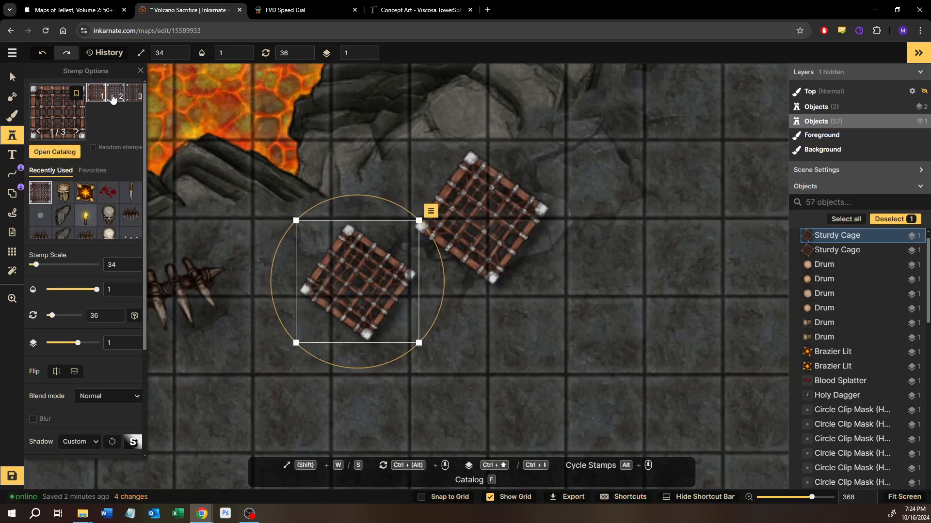
Switch the stamp to the second Sturdy Cage variant and delete the smaller cage just placed
{"action": "left_click", "coordinate": [113, 96]}
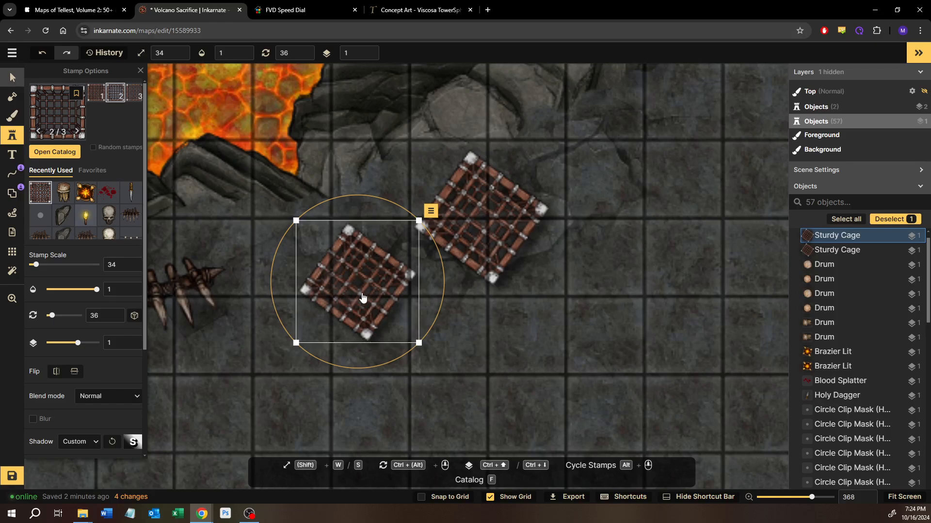
{"action": "key", "text": "v"}
{"action": "key", "text": "Delete"}
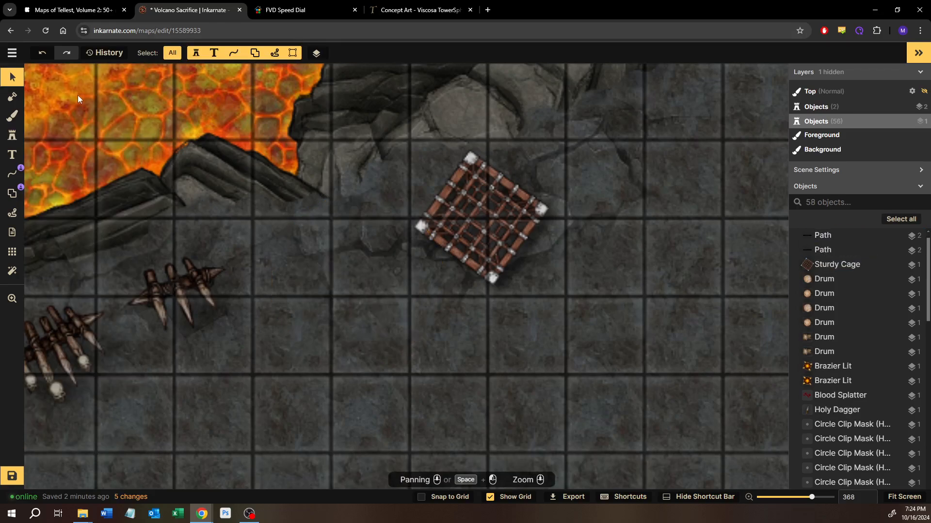
Place the second Sturdy Cage variant at scale 30 to the lower left of the first cage and rotate it to 359
{"action": "key", "text": "s"}
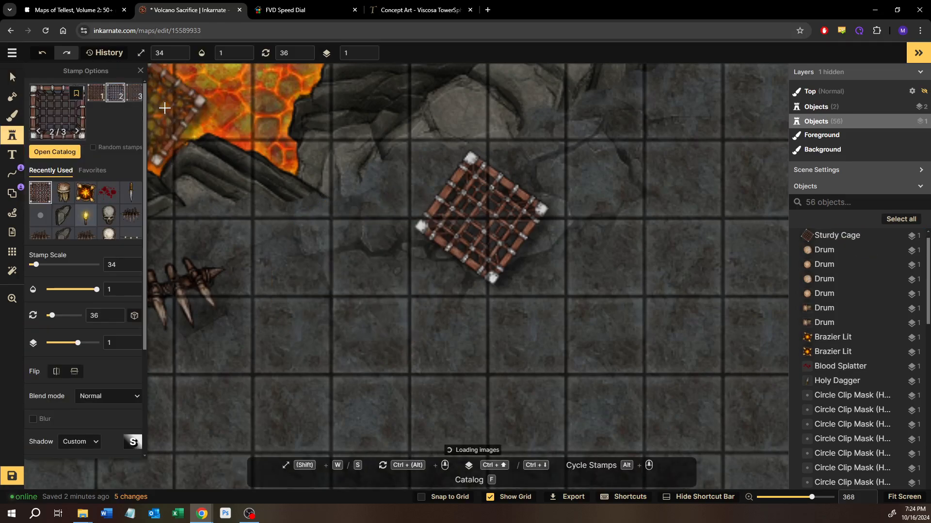
{"action": "left_click", "coordinate": [407, 234]}
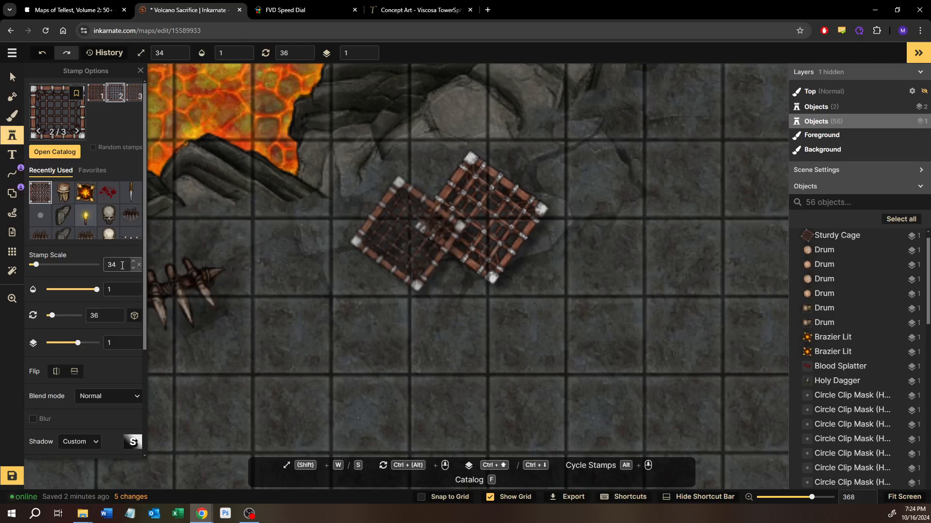
{"action": "left_click", "coordinate": [138, 270]}
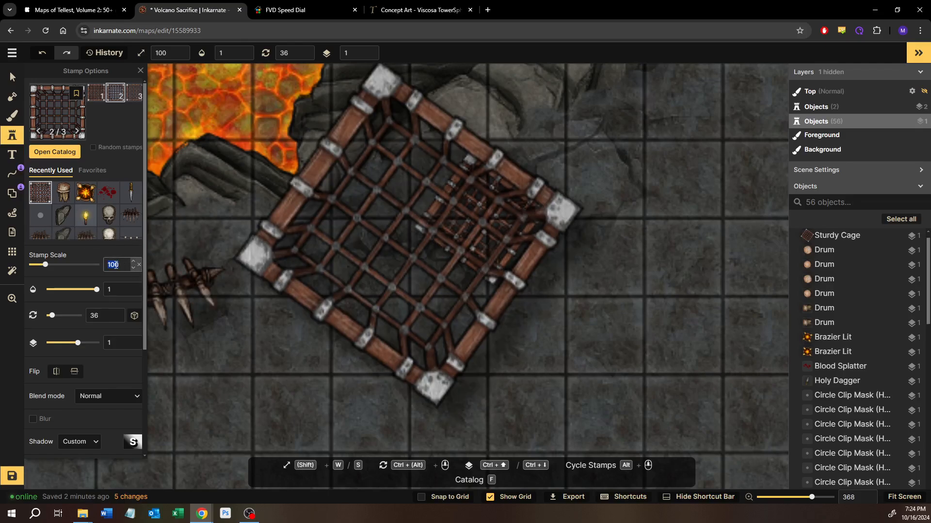
{"action": "type", "text": "30"}
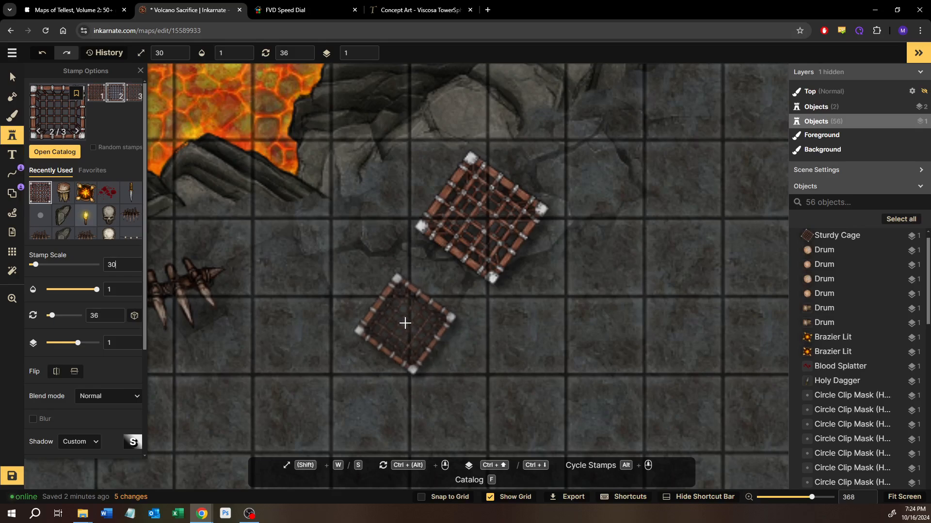
{"action": "left_click", "coordinate": [405, 322]}
{"action": "left_click_drag", "start_coordinate": [416, 242], "coordinate": [363, 258]}
{"action": "left_click_drag", "start_coordinate": [420, 316], "coordinate": [386, 329]}
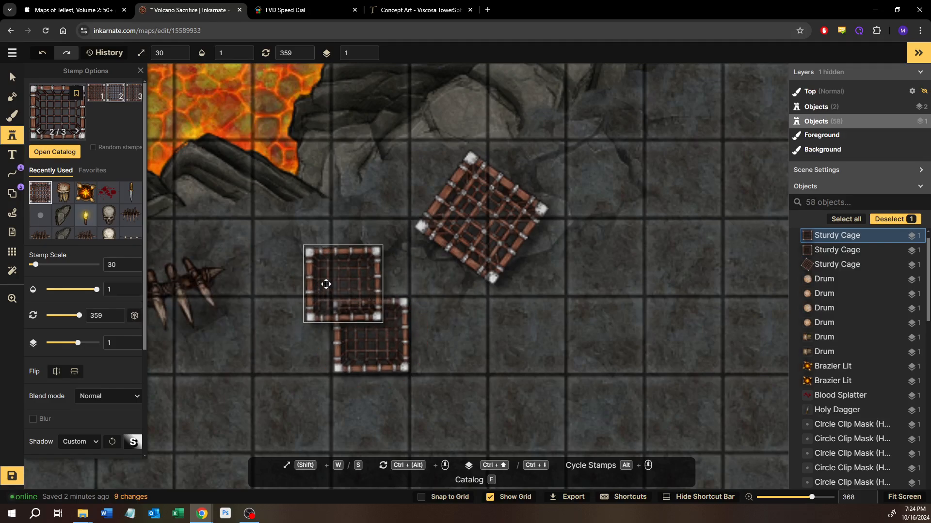
Delete the extra cage overlapping the upper-left corner of the newly placed small cage
{"action": "left_click", "coordinate": [325, 284]}
{"action": "key", "text": "v"}
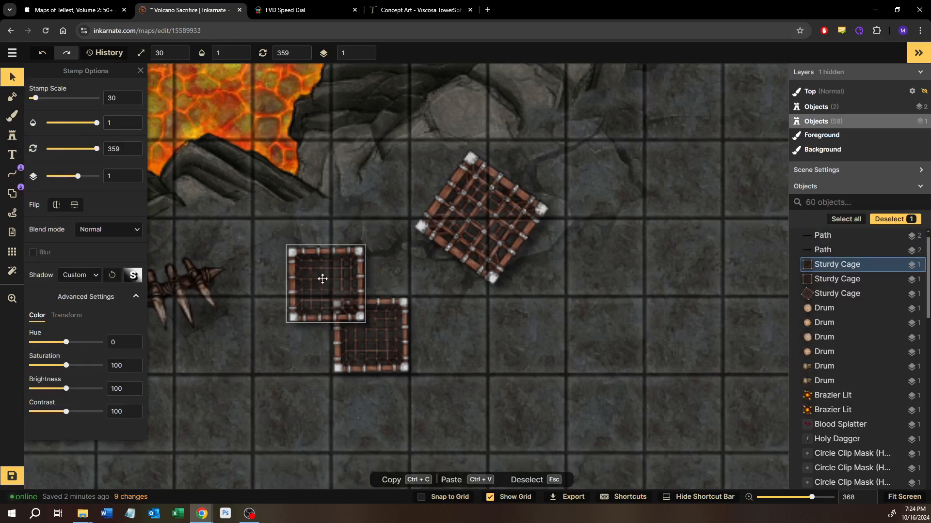
{"action": "key", "text": "Delete"}
Rotate the remaining small cage to 334 and move it slightly up toward the larger cage
{"action": "left_click", "coordinate": [368, 300]}
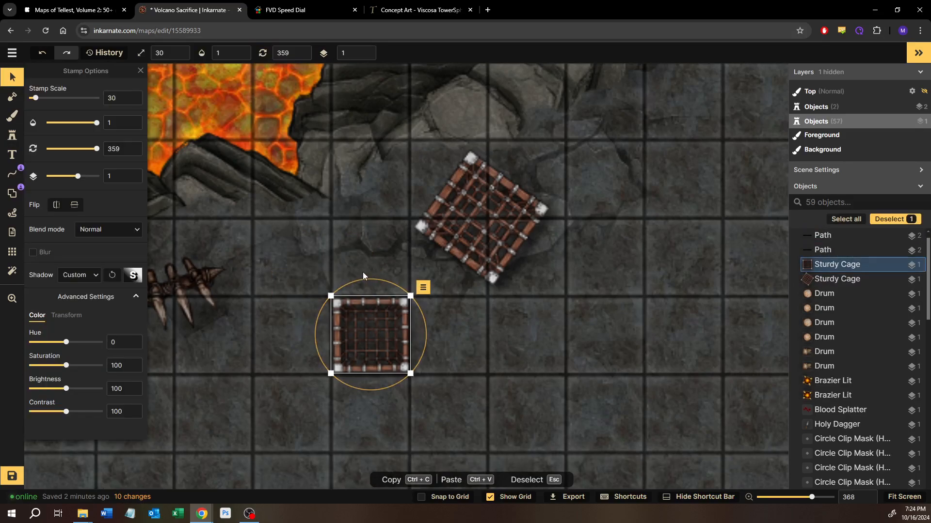
{"action": "left_click_drag", "start_coordinate": [361, 278], "coordinate": [331, 282]}
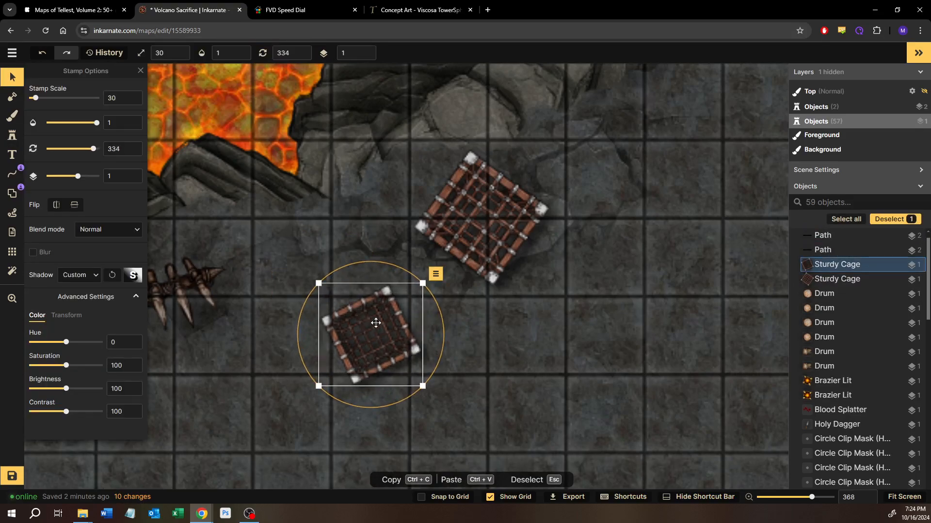
{"action": "left_click_drag", "start_coordinate": [380, 318], "coordinate": [383, 302]}
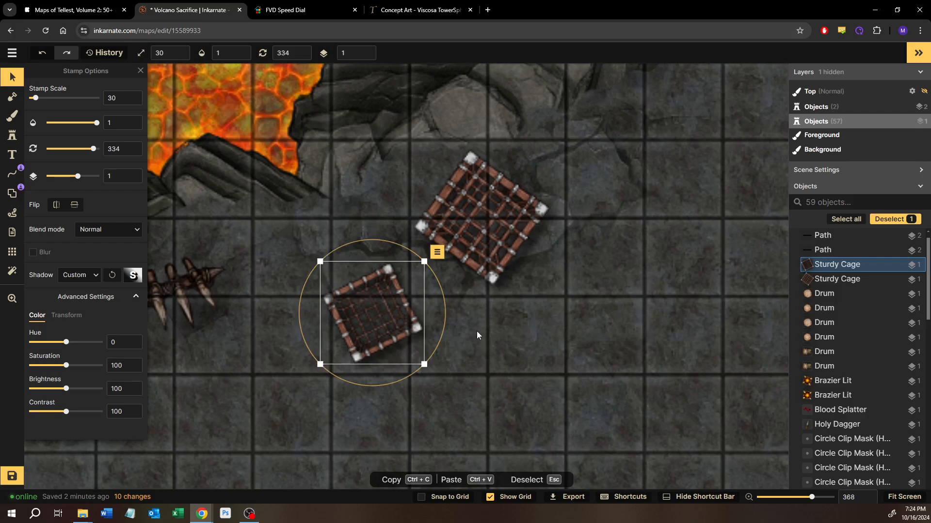
{"action": "left_click", "coordinate": [476, 331]}
Search the Fantasy Battlemaps stamps for "chain" and examine the variants in Castle: Barracks & Prison, Hell: Torment and Traps
{"action": "left_click", "coordinate": [16, 139]}
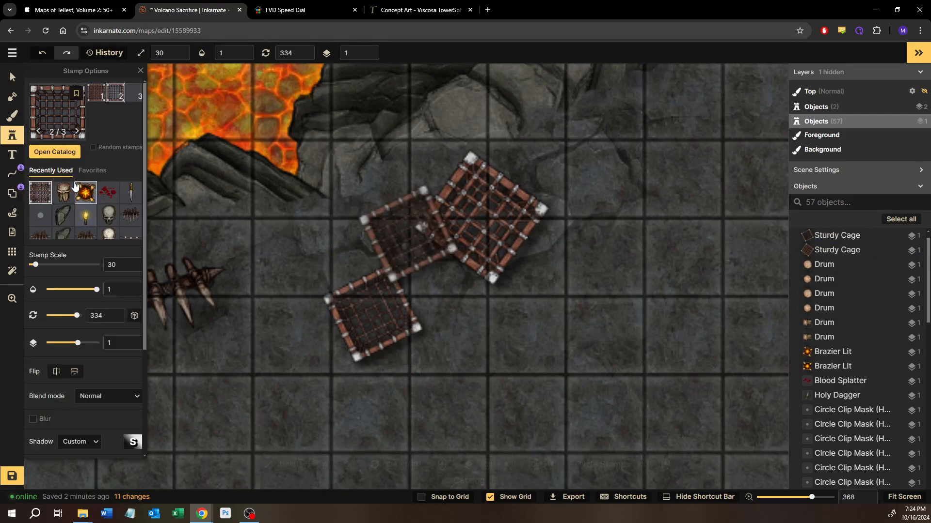
{"action": "left_click", "coordinate": [55, 151]}
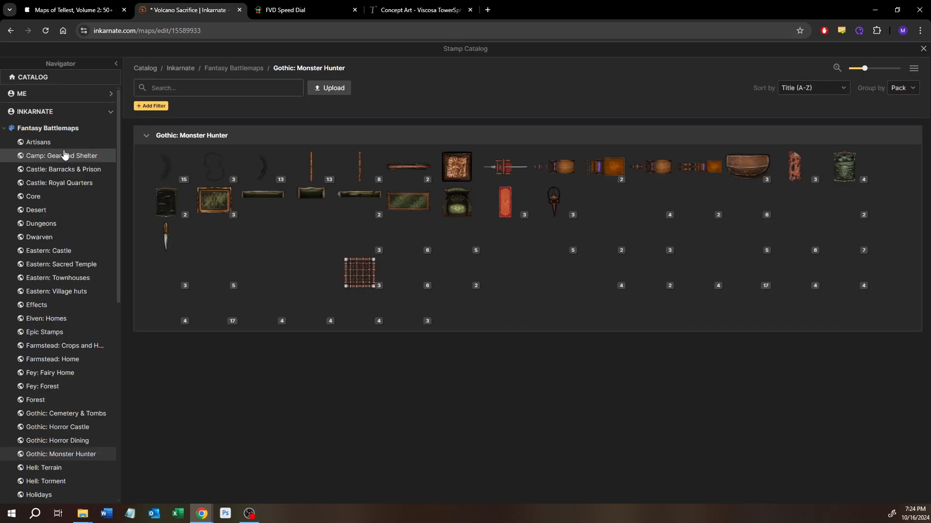
{"action": "type", "text": "chain"}
{"action": "key", "text": "Return"}
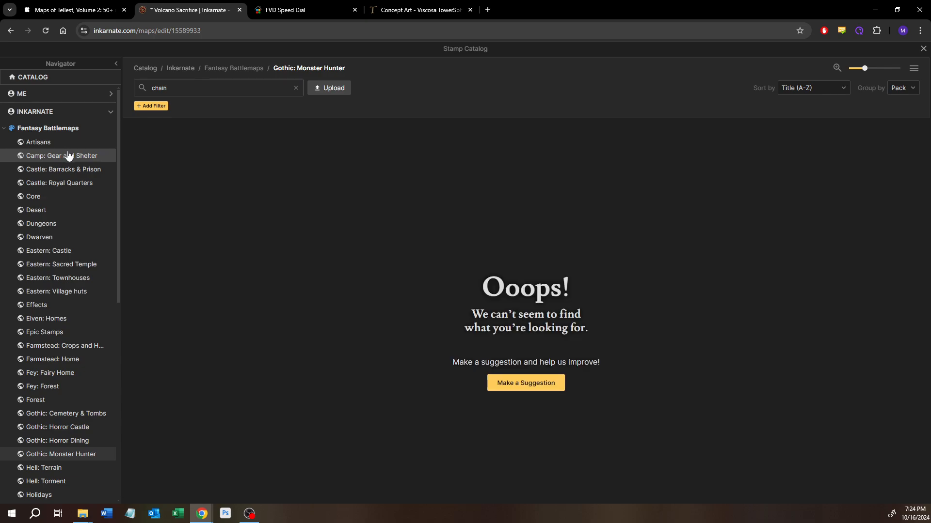
{"action": "left_click", "coordinate": [253, 71]}
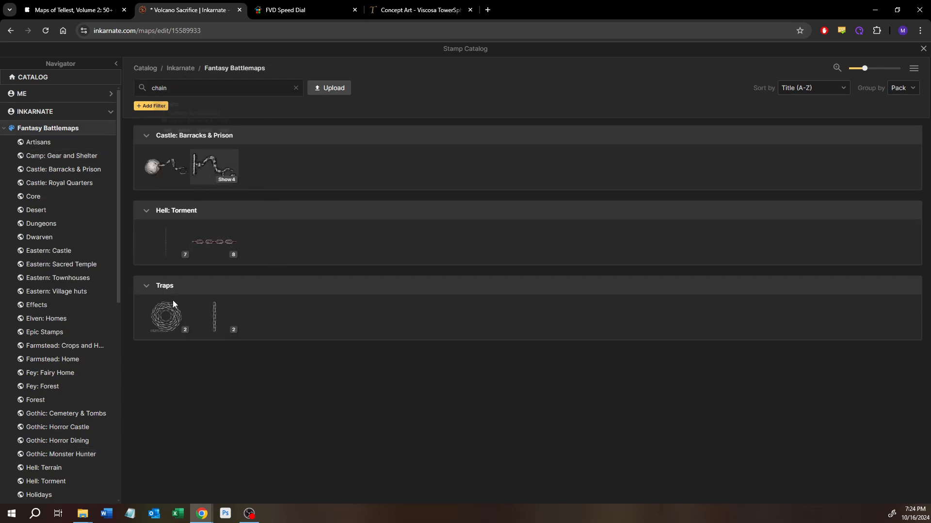
{"action": "left_click", "coordinate": [183, 334]}
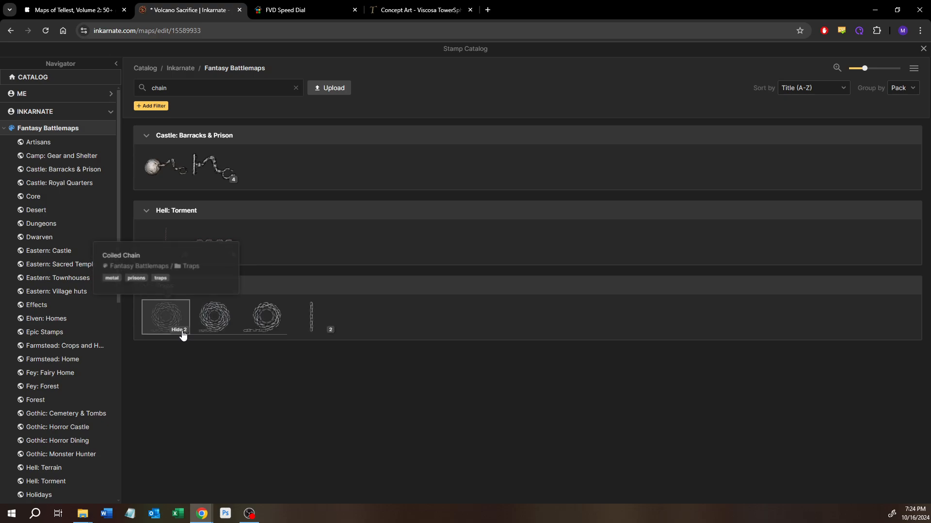
{"action": "left_click", "coordinate": [229, 181]}
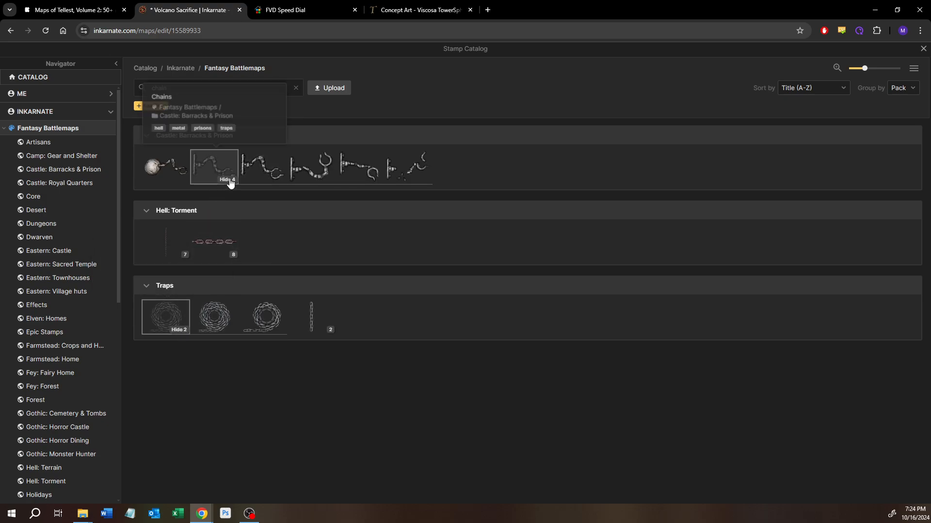
{"action": "left_click", "coordinate": [226, 256]}
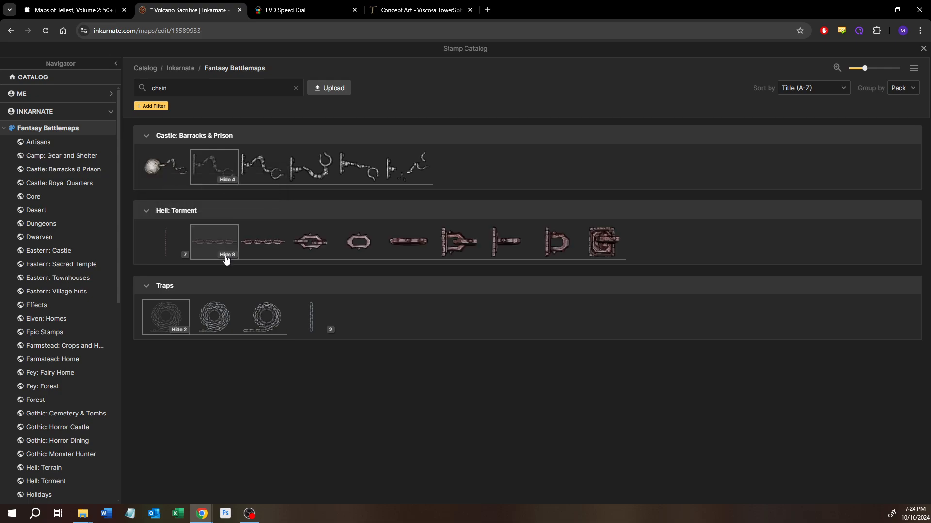
{"action": "left_click", "coordinate": [178, 257]}
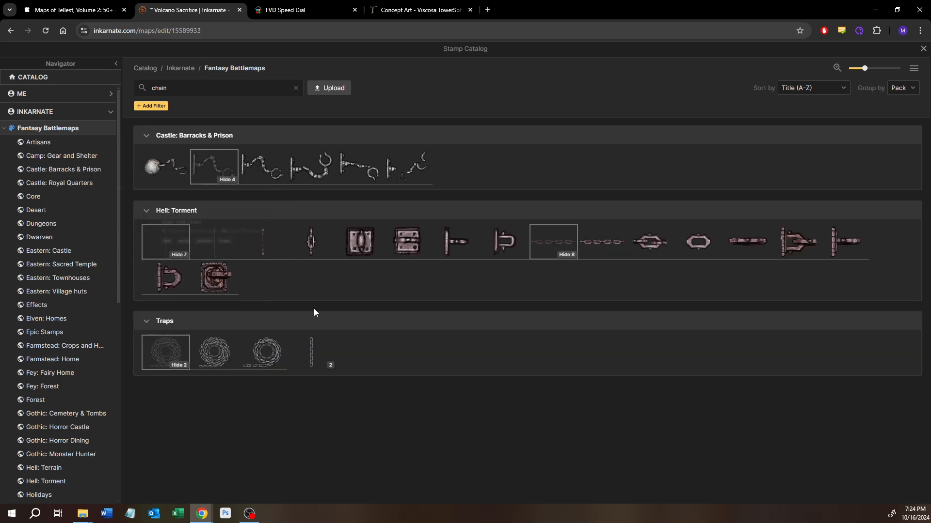
{"action": "left_click", "coordinate": [923, 50]}
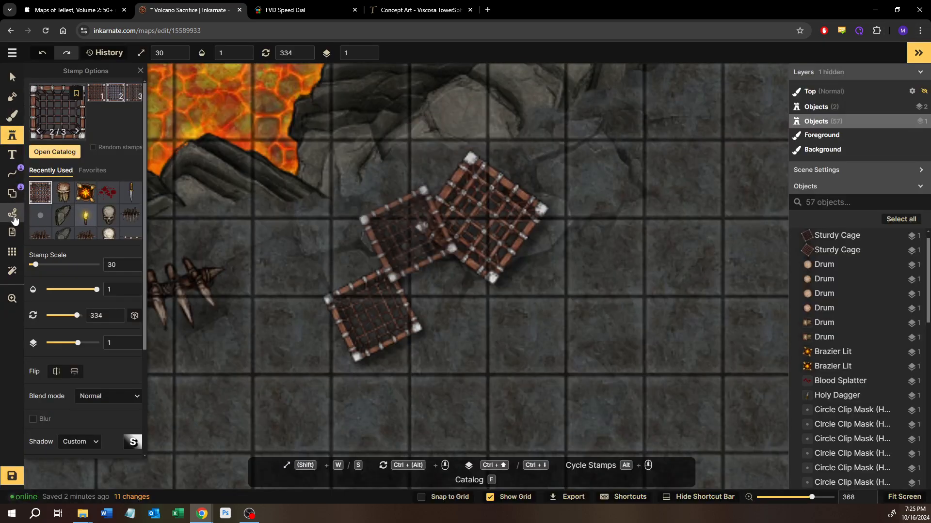
Search the path catalog for "chain" and choose the Chain from the Traps pack as the line stroke
{"action": "left_click", "coordinate": [16, 169]}
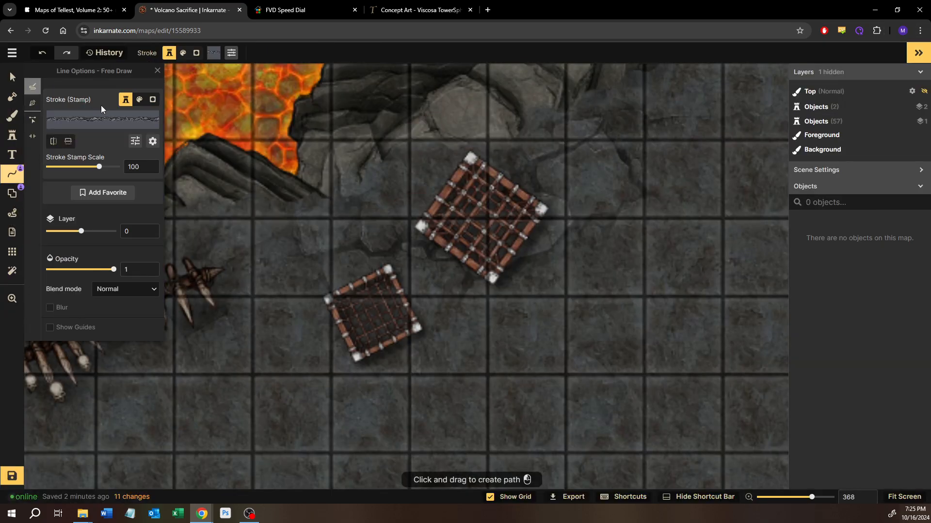
{"action": "left_click", "coordinate": [77, 129]}
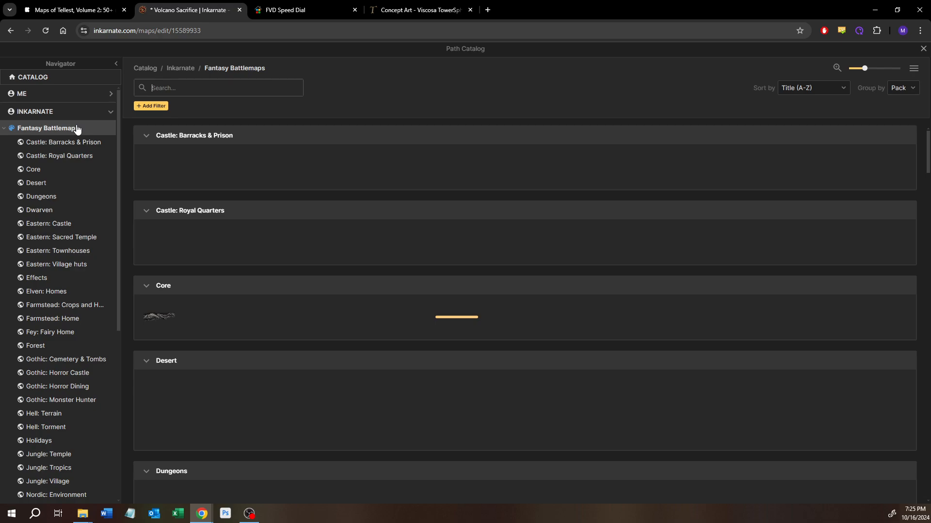
{"action": "type", "text": "chan"}
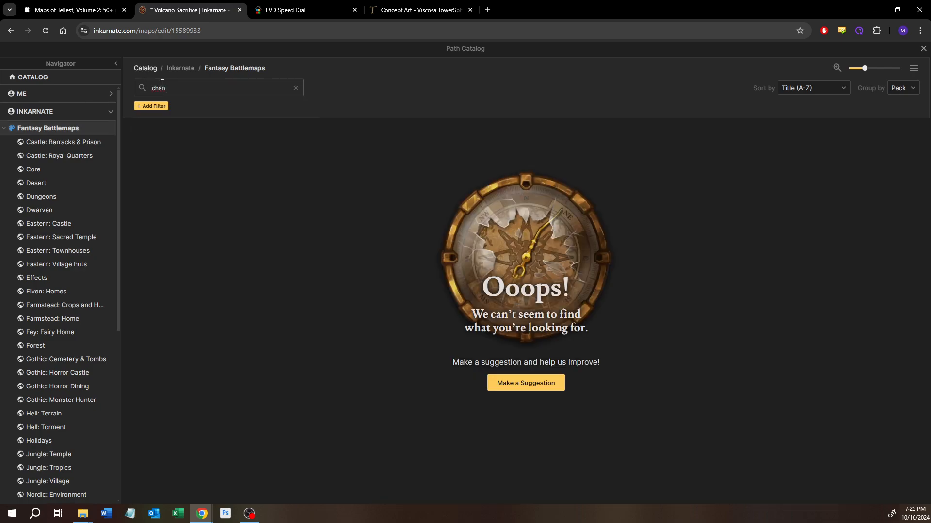
{"action": "key", "text": "BackSpace"}
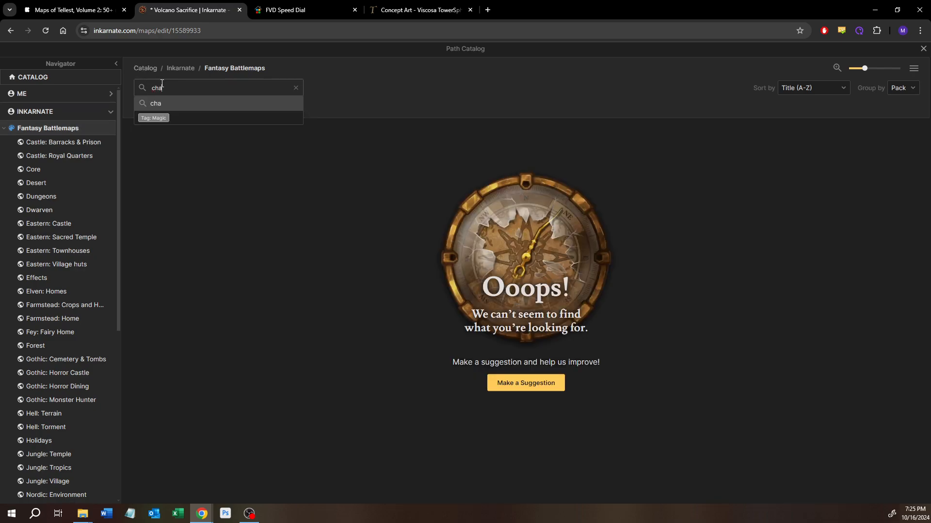
{"action": "type", "text": "in"}
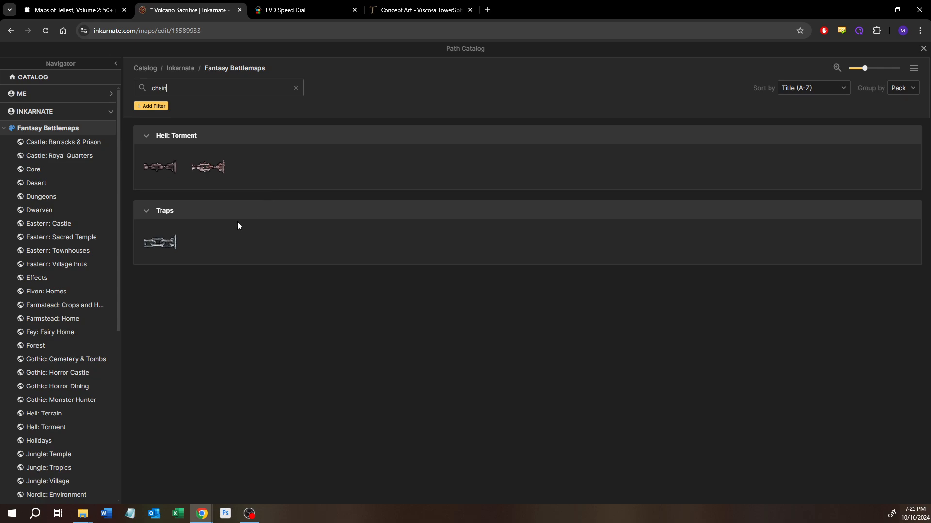
{"action": "mouse_move", "coordinate": [175, 257]}
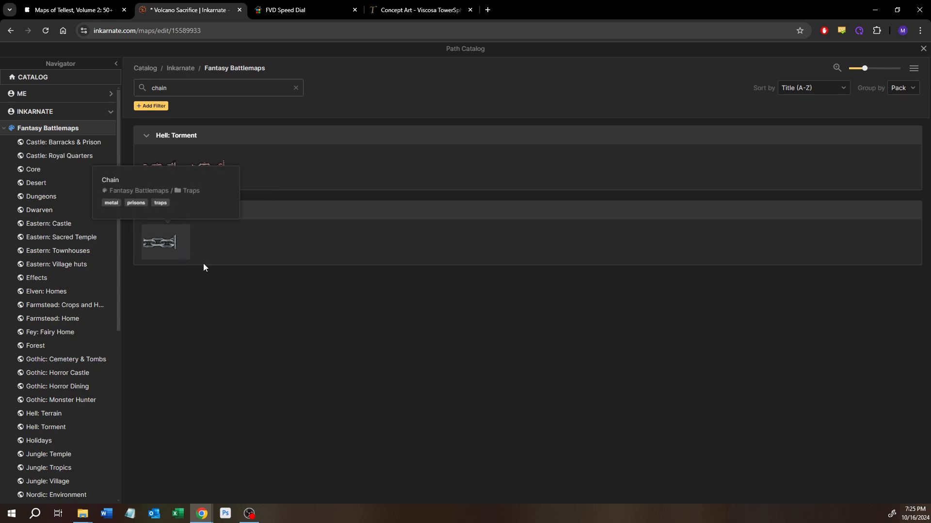
{"action": "left_click", "coordinate": [167, 245]}
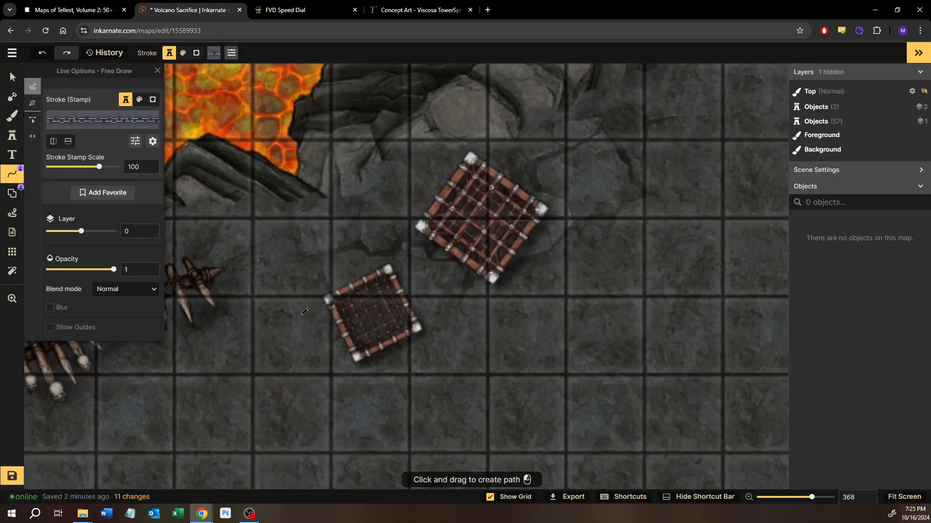
Draw a winding chain from the small cage's left side down onto the floor and set its stroke stamp scale to 15
{"action": "scroll", "coordinate": [304, 311], "scroll_direction": "up", "scroll_amount": 5}
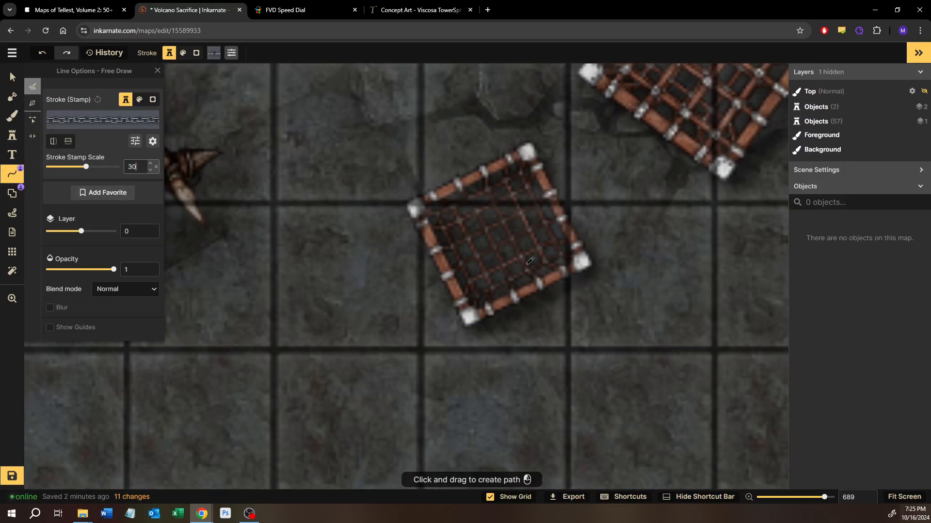
{"action": "mouse_move", "coordinate": [436, 257]}
{"action": "left_mouse_down"}
{"action": "mouse_move", "coordinate": [357, 293]}
{"action": "mouse_move", "coordinate": [341, 313]}
{"action": "mouse_move", "coordinate": [301, 318]}
{"action": "mouse_move", "coordinate": [237, 344]}
{"action": "left_mouse_up"}
{"action": "left_click_drag", "start_coordinate": [311, 400], "coordinate": [352, 386]}
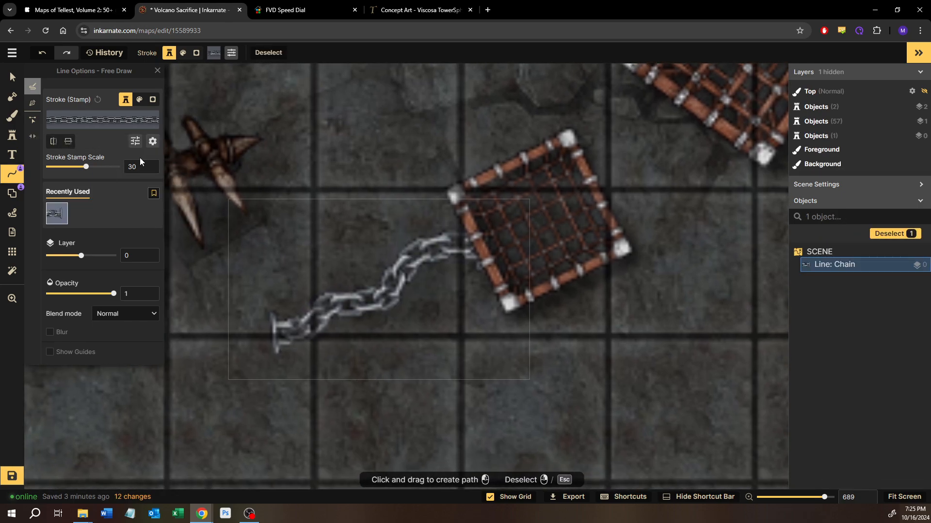
{"action": "left_click_drag", "start_coordinate": [86, 167], "coordinate": [79, 169]}
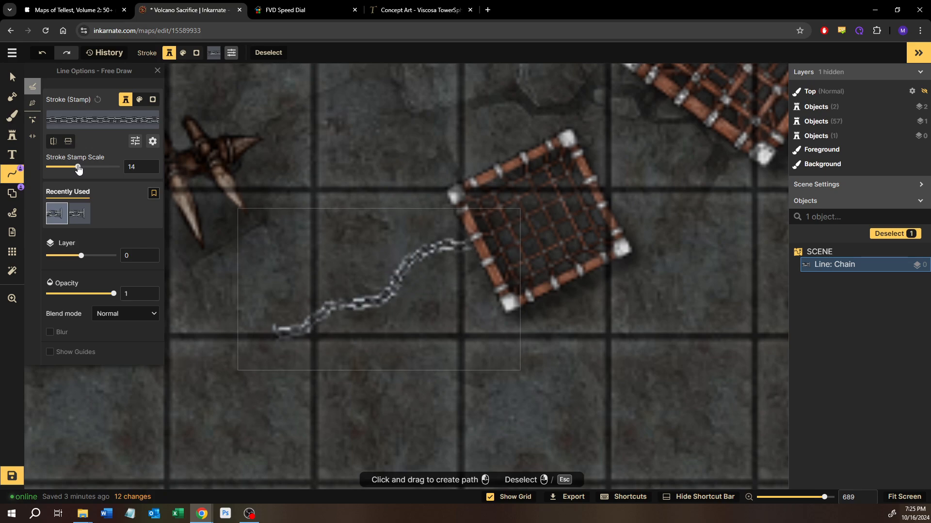
{"action": "left_click", "coordinate": [150, 165]}
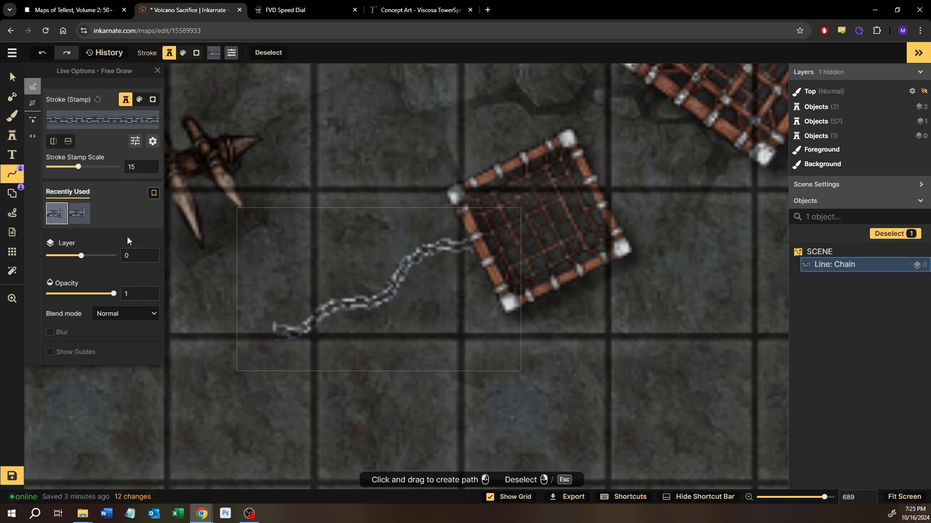
Turn off the end caps in the small cage chain's stroke options
{"action": "left_click", "coordinate": [14, 81]}
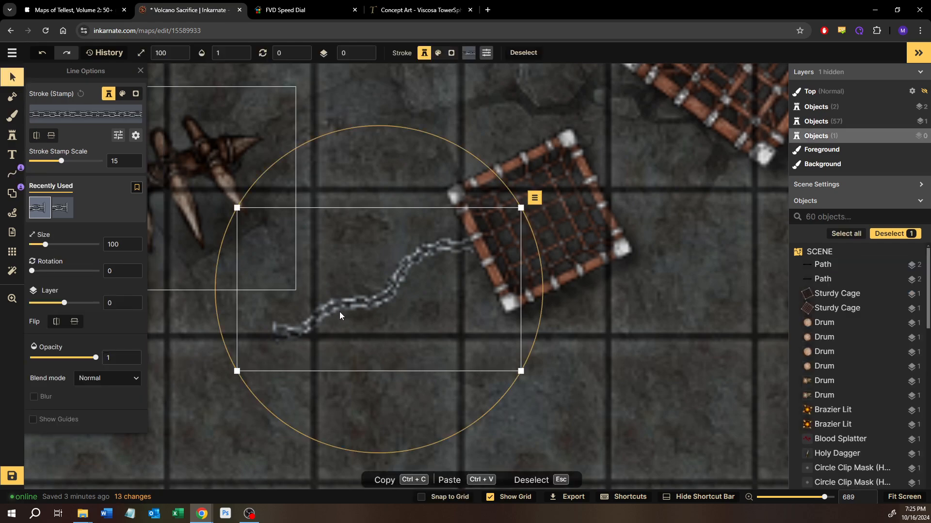
{"action": "left_click_drag", "start_coordinate": [341, 312], "coordinate": [342, 311]}
{"action": "left_click", "coordinate": [118, 135]}
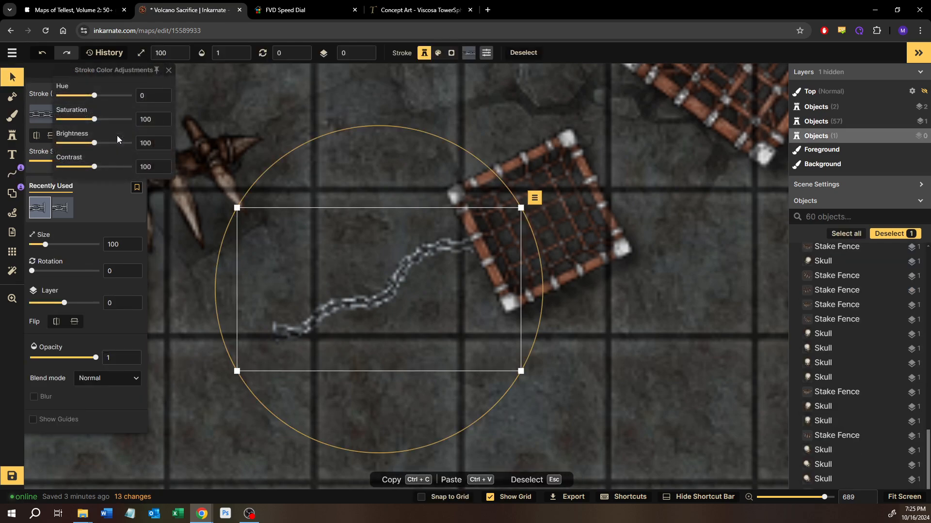
{"action": "left_click", "coordinate": [168, 71]}
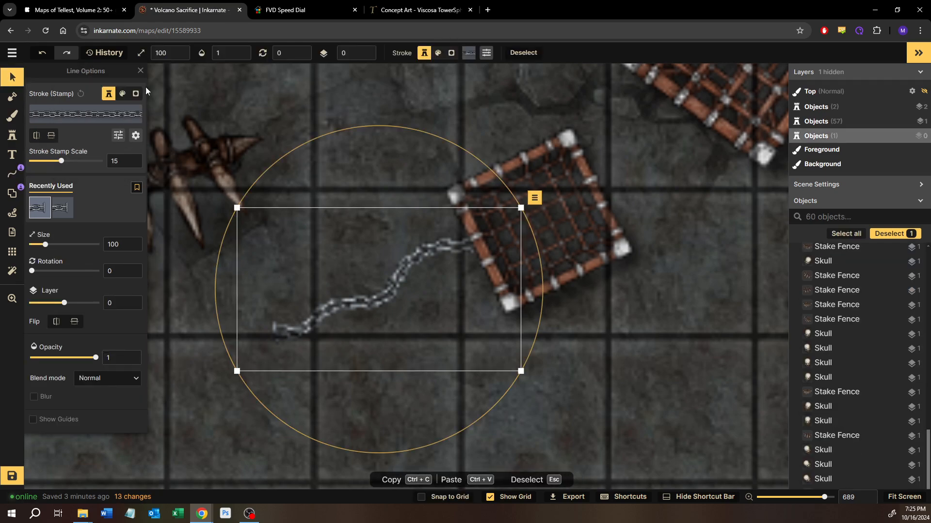
{"action": "left_click", "coordinate": [135, 135]}
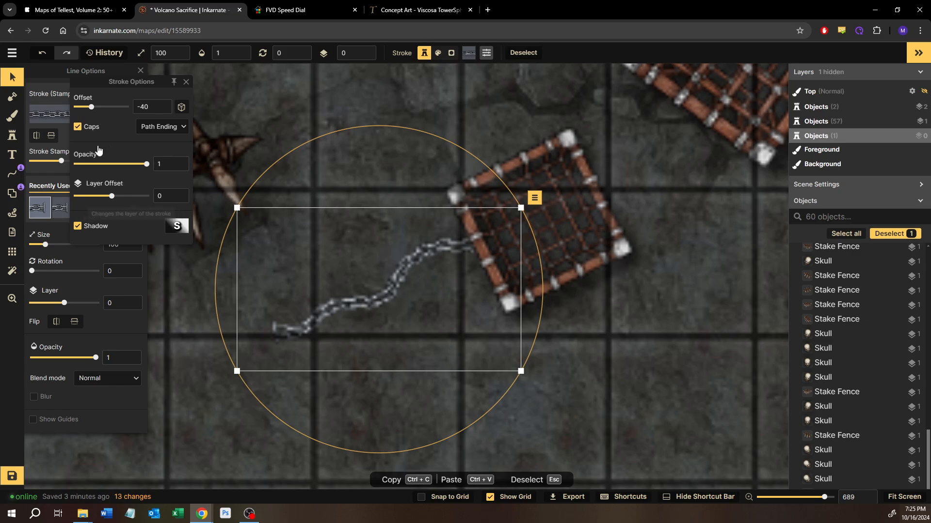
{"action": "left_click", "coordinate": [78, 127]}
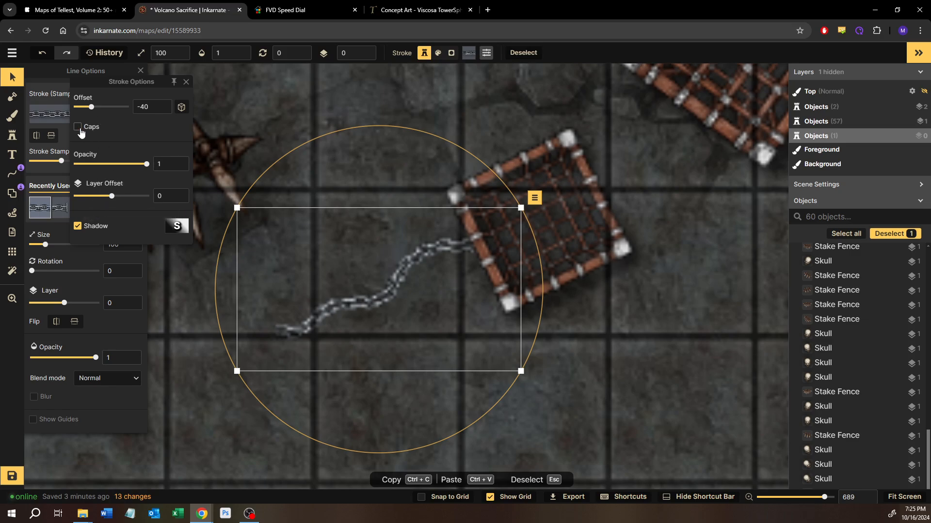
{"action": "left_click", "coordinate": [594, 377]}
Reuse the capless scale 15 chain to draw two chains trailing from the larger cage's bottom and right corners
{"action": "scroll", "coordinate": [529, 388], "scroll_direction": "down", "scroll_amount": 2}
{"action": "left_click_drag", "start_coordinate": [437, 287], "coordinate": [442, 293]}
{"action": "left_click", "coordinate": [703, 382]}
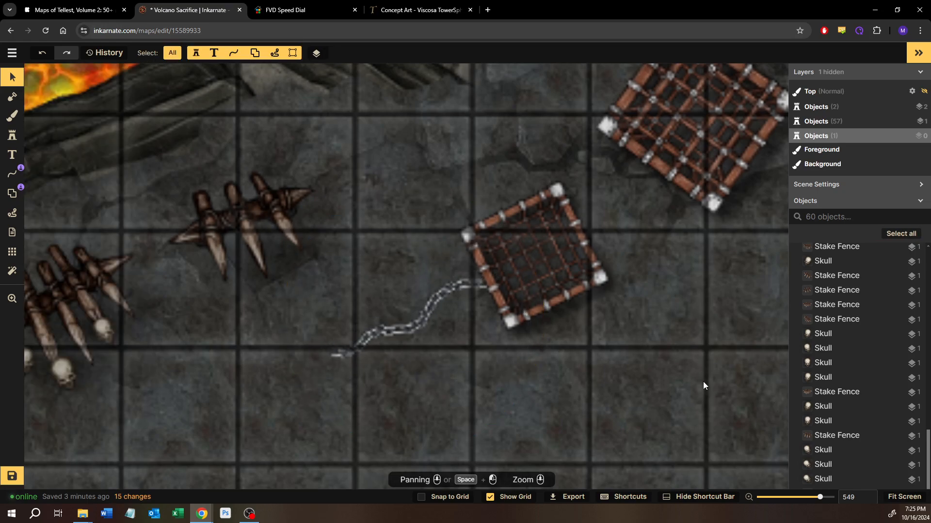
{"action": "left_click", "coordinate": [434, 312]}
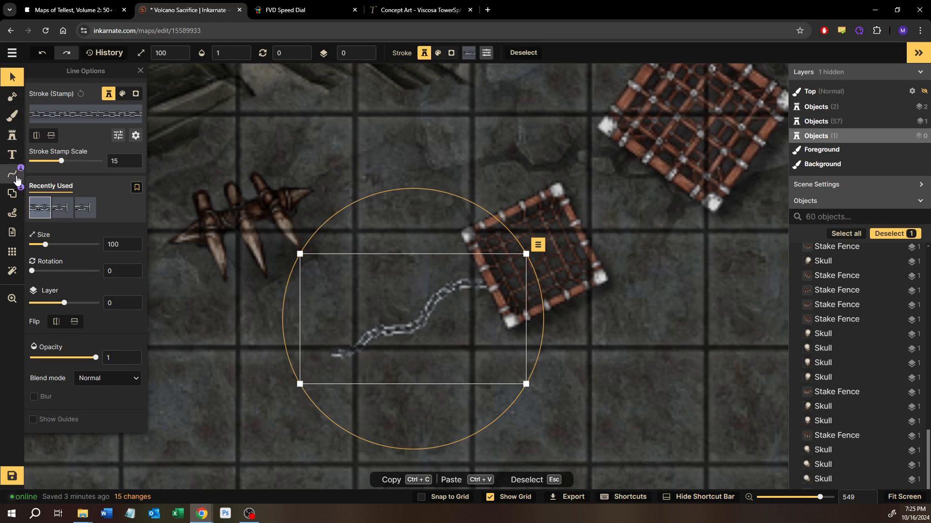
{"action": "left_click_drag", "start_coordinate": [574, 240], "coordinate": [395, 299]}
{"action": "left_click_drag", "start_coordinate": [556, 267], "coordinate": [448, 273]}
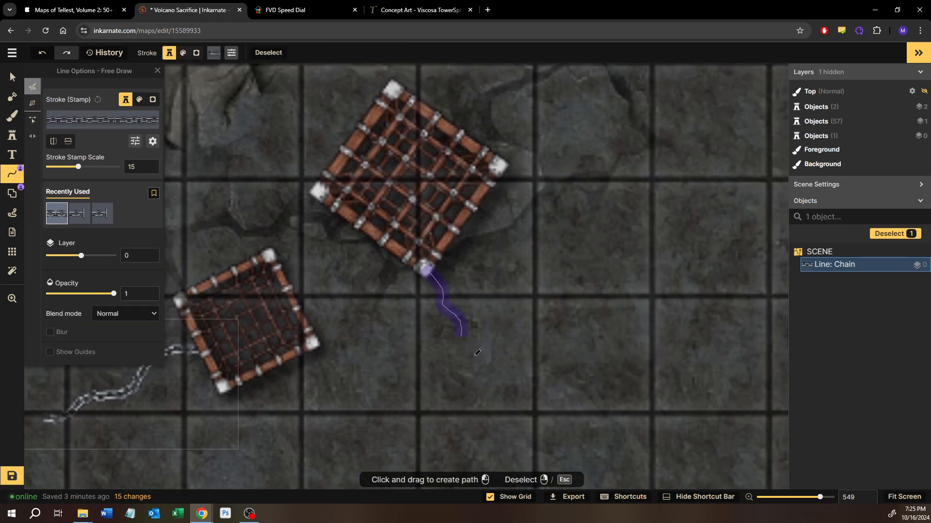
{"action": "left_click_drag", "start_coordinate": [496, 374], "coordinate": [491, 374]}
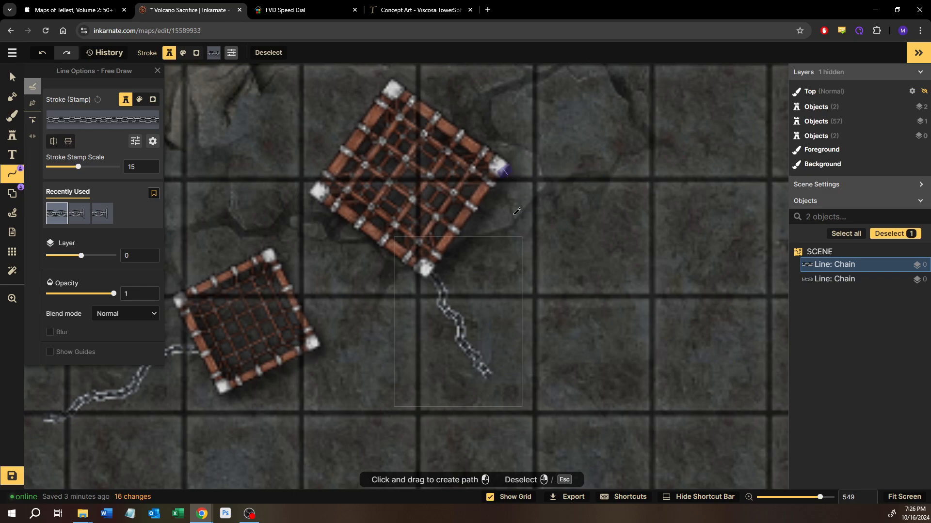
{"action": "left_click_drag", "start_coordinate": [558, 278], "coordinate": [556, 279]}
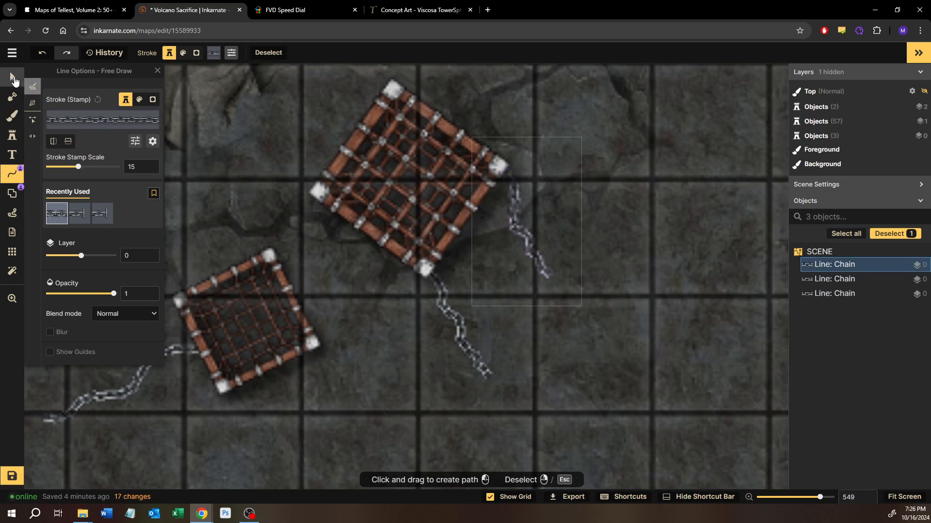
Darken all three chains together by setting their stroke brightness to 75 and contrast to 125
{"action": "scroll", "coordinate": [578, 382], "scroll_direction": "down", "scroll_amount": 3}
{"action": "left_click", "coordinate": [472, 341], "text": "shift"}
{"action": "left_click", "coordinate": [275, 357], "text": "shift"}
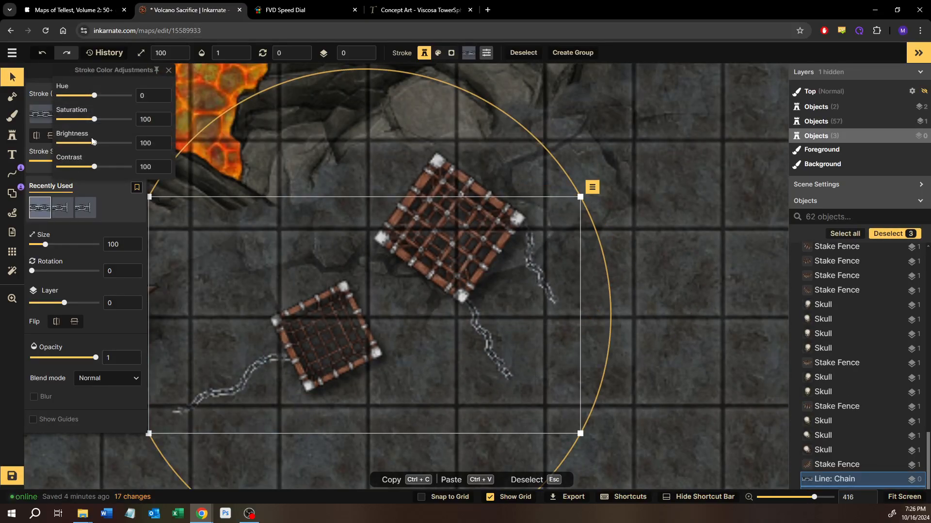
{"action": "left_click_drag", "start_coordinate": [91, 143], "coordinate": [89, 143]}
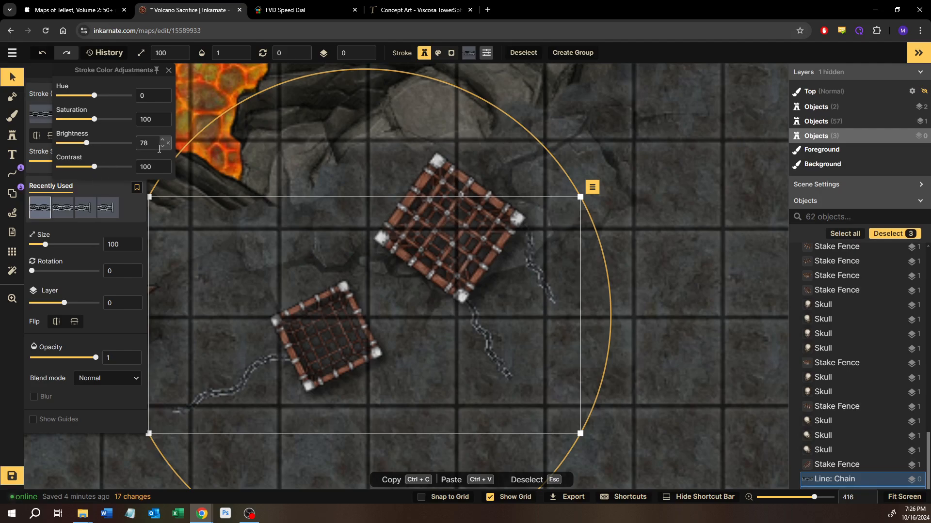
{"action": "left_click", "coordinate": [163, 148]}
{"action": "left_click", "coordinate": [163, 148]}
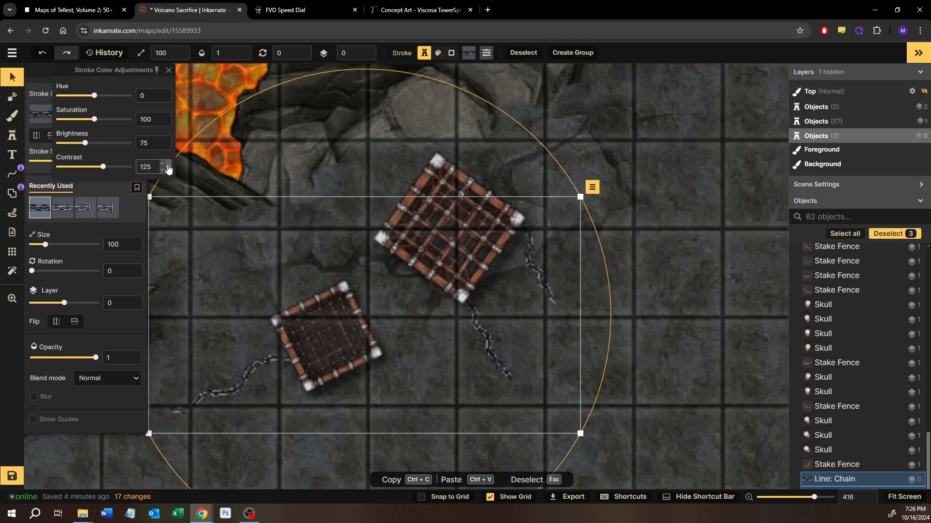
{"action": "left_click", "coordinate": [722, 388]}
Look over the stake fences, cages and empty floor along the map's lower ledges
{"action": "scroll", "coordinate": [711, 385], "scroll_direction": "down", "scroll_amount": 5}
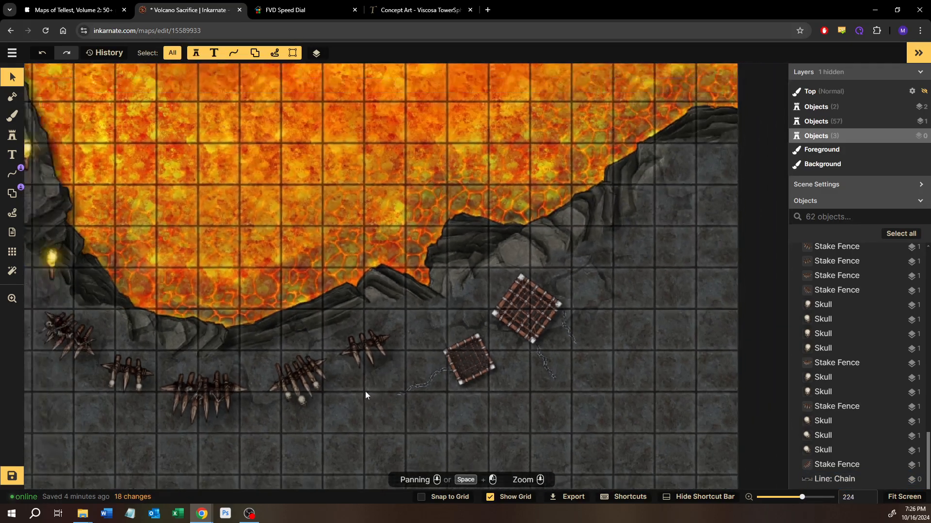
{"action": "left_click_drag", "start_coordinate": [392, 384], "coordinate": [603, 342]}
{"action": "scroll", "coordinate": [395, 390], "scroll_direction": "down", "scroll_amount": 4}
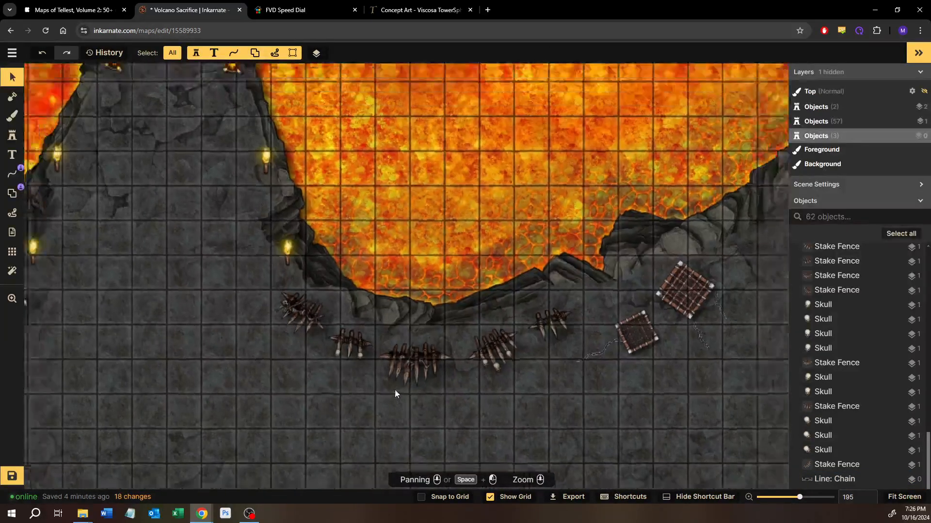
{"action": "left_click_drag", "start_coordinate": [352, 370], "coordinate": [558, 404]}
{"action": "left_click_drag", "start_coordinate": [350, 337], "coordinate": [462, 345]}
{"action": "left_click_drag", "start_coordinate": [514, 325], "coordinate": [352, 269]}
{"action": "left_click_drag", "start_coordinate": [378, 306], "coordinate": [343, 269]}
{"action": "scroll", "coordinate": [328, 389], "scroll_direction": "up", "scroll_amount": 2}
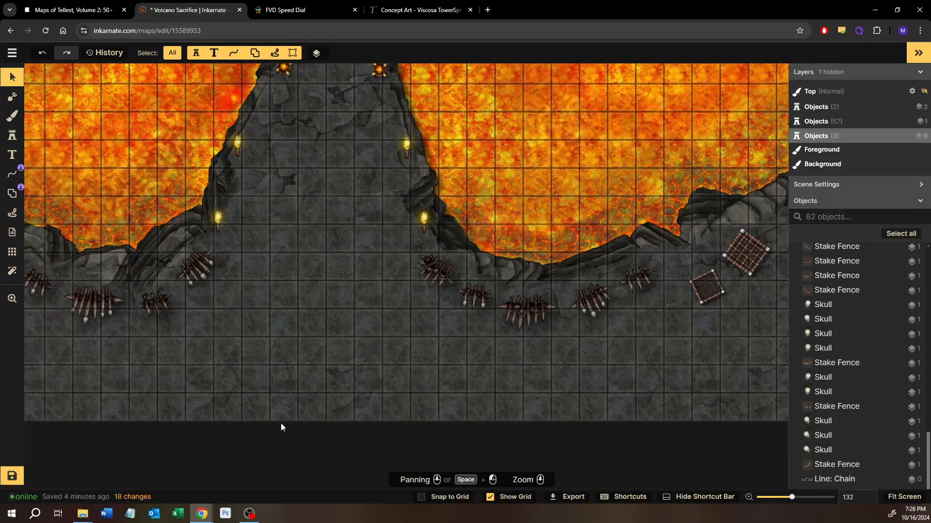
Choose the Chieftain Hut stamp from the Fantasy Battlemaps Orc pack
{"action": "left_click", "coordinate": [12, 135]}
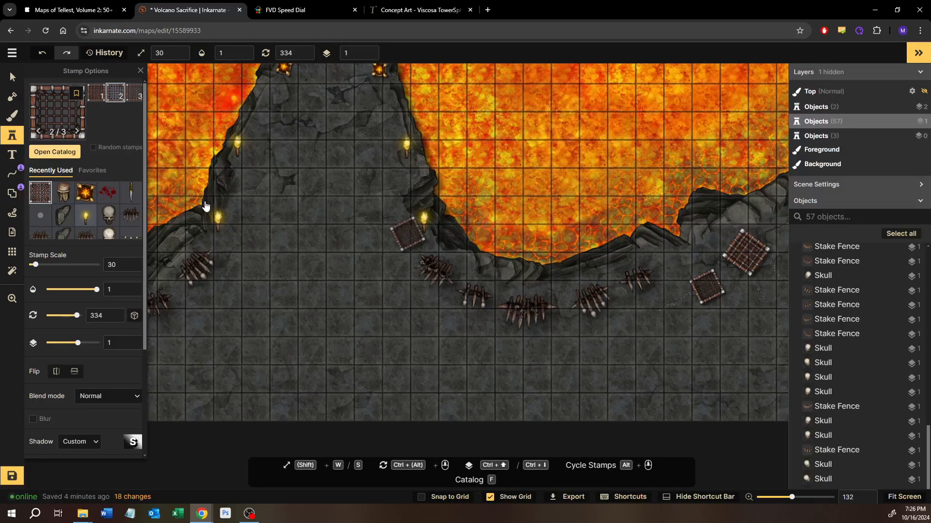
{"action": "key", "text": "f"}
{"action": "left_click", "coordinate": [298, 91]}
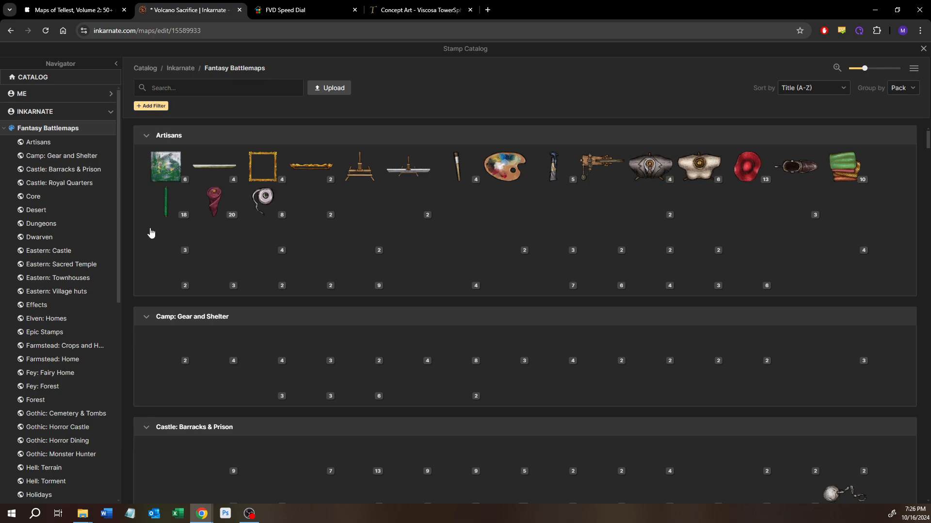
{"action": "scroll", "coordinate": [42, 410], "scroll_direction": "down", "scroll_amount": 3}
{"action": "scroll", "coordinate": [42, 410], "scroll_direction": "down", "scroll_amount": 4}
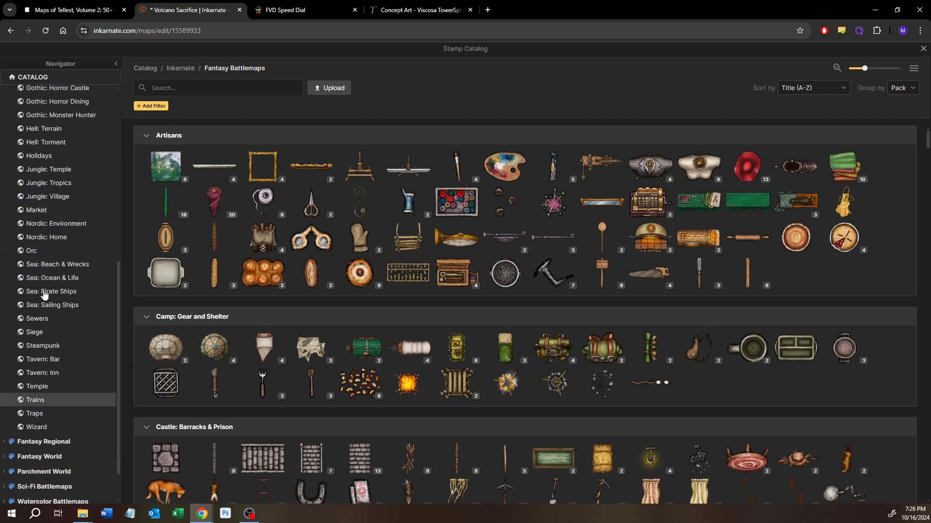
{"action": "left_click", "coordinate": [41, 254]}
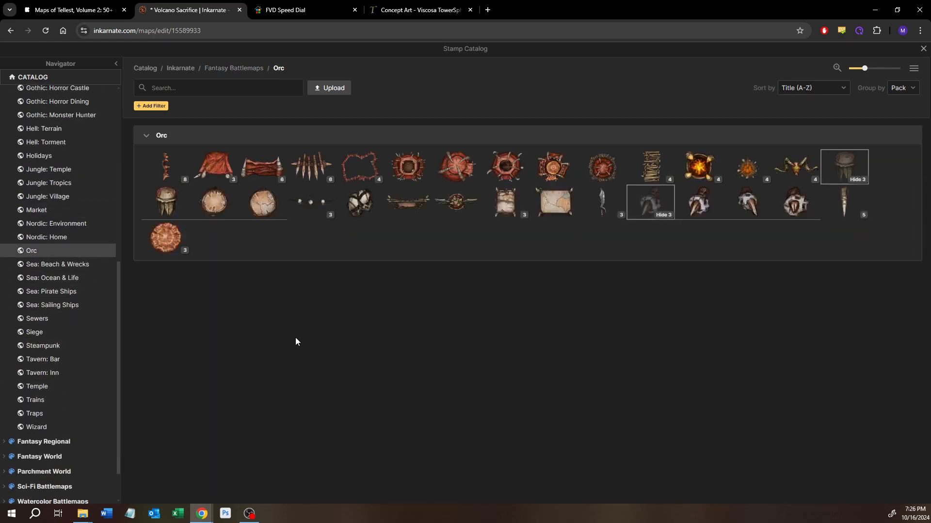
{"action": "mouse_move", "coordinate": [404, 166]}
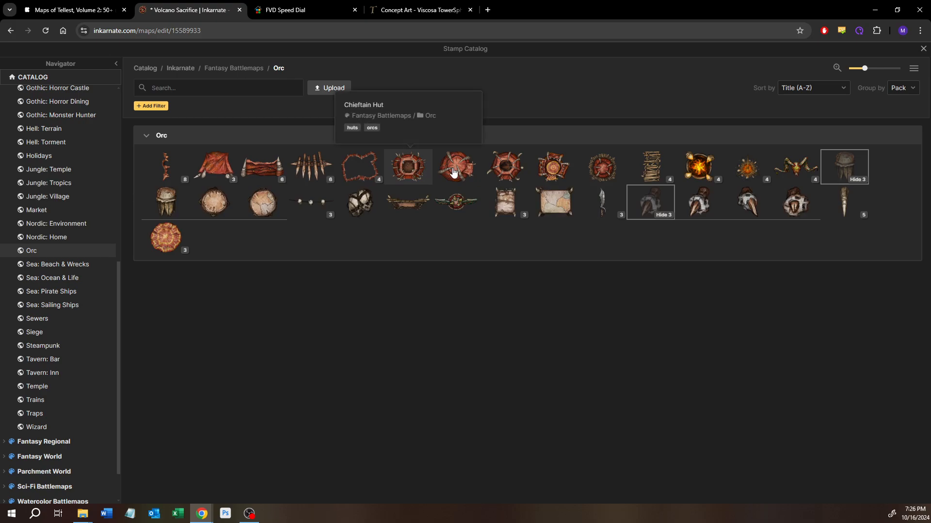
{"action": "left_click", "coordinate": [412, 169]}
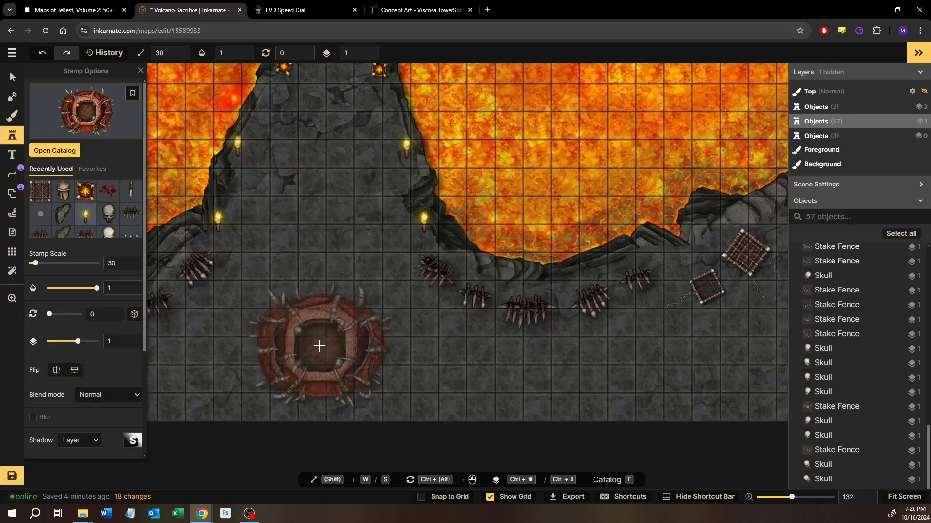
Place the Chieftain Hut at scale 30 on the central floor at the map's lower edge and rotate it to 180
{"action": "left_click_drag", "start_coordinate": [340, 371], "coordinate": [397, 319]}
{"action": "left_click", "coordinate": [372, 330]}
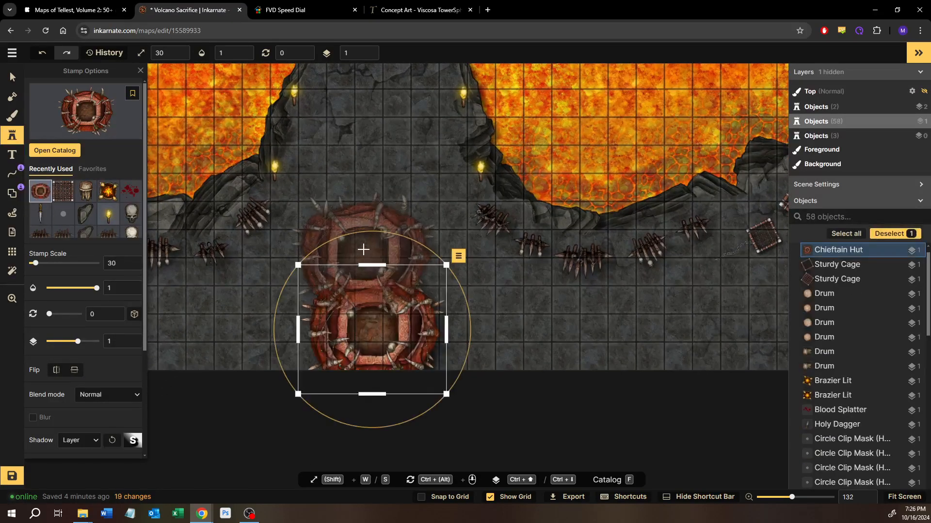
{"action": "left_click_drag", "start_coordinate": [372, 232], "coordinate": [364, 415]}
{"action": "scroll", "coordinate": [364, 343], "scroll_direction": "up", "scroll_amount": 1}
{"action": "scroll", "coordinate": [363, 343], "scroll_direction": "up", "scroll_amount": 7}
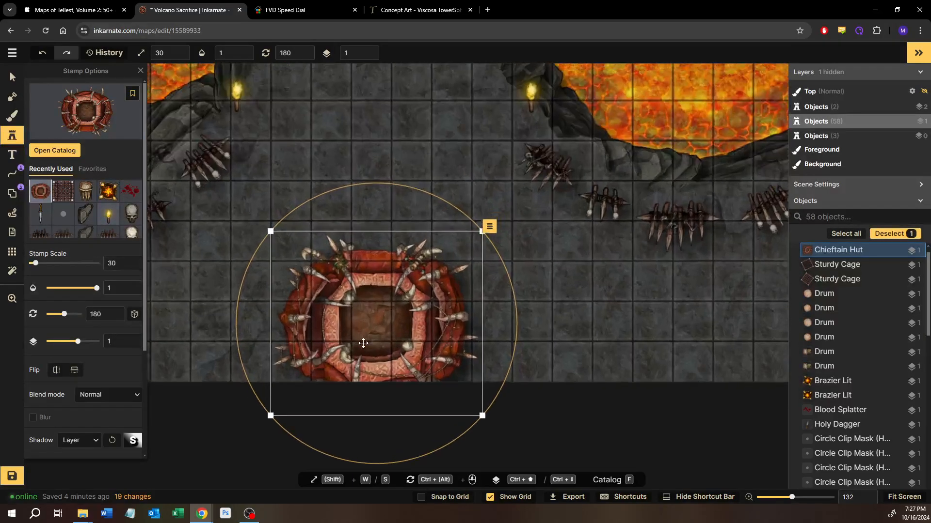
Rotate the Chieftain Hut to 179 and move it onto the central rock spire, centred between the two braziers
{"action": "left_click_drag", "start_coordinate": [430, 303], "coordinate": [419, 343]}
{"action": "left_click_drag", "start_coordinate": [428, 183], "coordinate": [425, 183]}
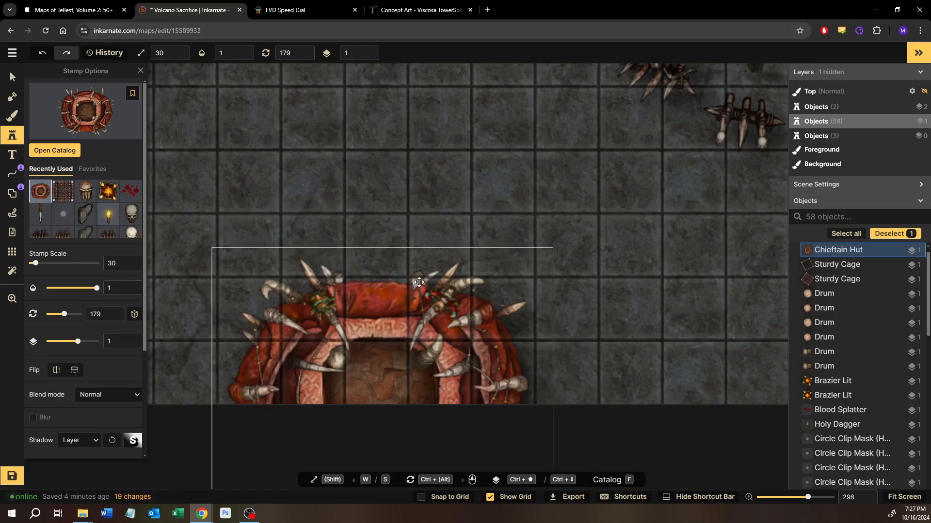
{"action": "scroll", "coordinate": [418, 282], "scroll_direction": "down", "scroll_amount": 6}
{"action": "left_click_drag", "start_coordinate": [410, 312], "coordinate": [414, 282]}
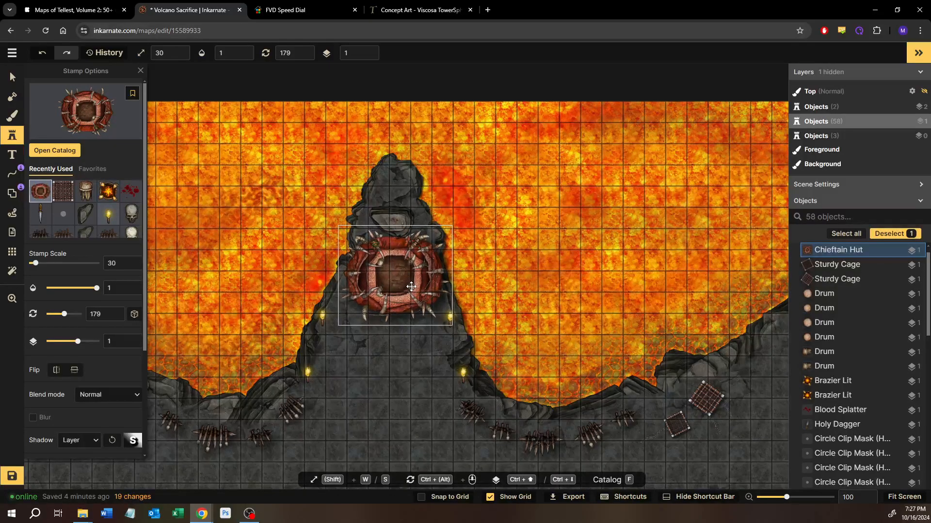
Nudge the Chieftain Hut straight down from the spire to the map's lower edge, keeping it on layer 1 with only its front half on the floor
{"action": "key", "text": "Down"}
{"action": "key", "text": "Down"}
{"action": "key", "text": "Down"}
{"action": "key", "text": "Down"}
{"action": "key", "text": "Down"}
{"action": "key", "text": "Down"}
{"action": "key", "text": "Down"}
{"action": "key", "text": "Down"}
{"action": "key", "text": "Down"}
{"action": "key", "text": "Down"}
{"action": "key", "text": "Down"}
{"action": "key", "text": "ctrl+Down"}
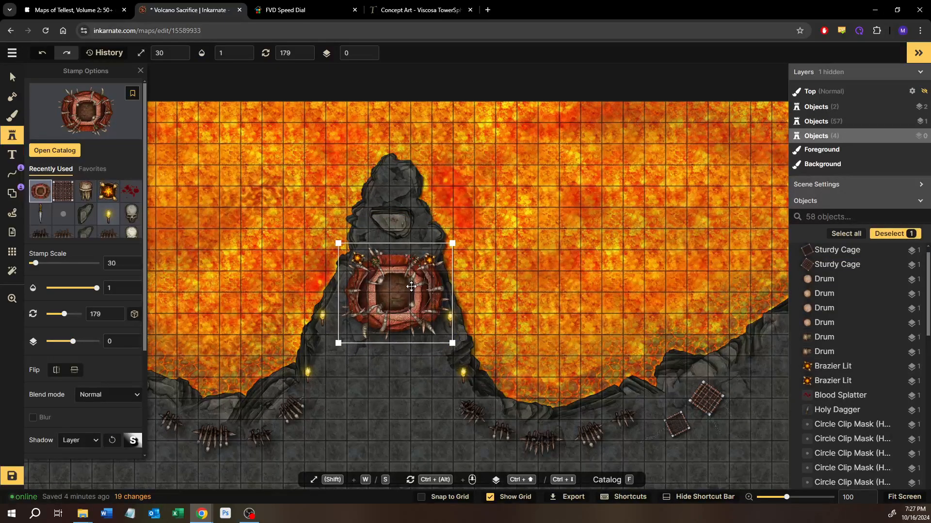
{"action": "key", "text": "ctrl+Up"}
{"action": "key", "text": "Down"}
{"action": "key", "text": "Down"}
{"action": "key", "text": "Down"}
{"action": "key", "text": "Down"}
{"action": "key", "text": "Down"}
{"action": "key", "text": "Down"}
{"action": "key", "text": "Down"}
{"action": "key", "text": "Down"}
{"action": "key", "text": "Down"}
{"action": "key", "text": "Down"}
{"action": "key", "text": "Down"}
{"action": "key", "text": "Down"}
{"action": "key", "text": "Down"}
{"action": "key", "text": "Down"}
{"action": "key", "text": "Down"}
{"action": "key", "text": "Down"}
{"action": "key", "text": "Down"}
{"action": "key", "text": "Down"}
{"action": "key", "text": "Down"}
{"action": "key", "text": "Down"}
{"action": "key", "text": "Down"}
{"action": "key", "text": "Down"}
{"action": "key", "text": "Down"}
{"action": "key", "text": "Down"}
{"action": "key", "text": "Down"}
{"action": "key", "text": "Down"}
{"action": "key", "text": "Down"}
{"action": "key", "text": "Down"}
{"action": "key", "text": "Down"}
{"action": "key", "text": "Down"}
{"action": "key", "text": "Down"}
{"action": "key", "text": "Down"}
{"action": "key", "text": "Down"}
{"action": "key", "text": "Down"}
{"action": "key", "text": "Down"}
{"action": "key", "text": "Down"}
{"action": "key", "text": "Down"}
{"action": "key", "text": "Down"}
{"action": "key", "text": "Down"}
{"action": "key", "text": "Down"}
{"action": "key", "text": "Down"}
{"action": "key", "text": "Down"}
{"action": "key", "text": "Down"}
{"action": "key", "text": "Down"}
{"action": "key", "text": "Down"}
{"action": "key", "text": "Down"}
{"action": "key", "text": "Down"}
{"action": "key", "text": "Down"}
{"action": "key", "text": "Down"}
{"action": "key", "text": "Down"}
{"action": "key", "text": "Down"}
{"action": "key", "text": "Down"}
{"action": "key", "text": "Down"}
{"action": "key", "text": "Down"}
{"action": "key", "text": "Down"}
{"action": "key", "text": "Down"}
{"action": "key", "text": "Down"}
{"action": "key", "text": "Down"}
{"action": "key", "text": "Down"}
{"action": "key", "text": "Down"}
{"action": "left_click_drag", "start_coordinate": [418, 336], "coordinate": [405, 196]}
{"action": "key", "text": "Up"}
{"action": "key", "text": "Up"}
{"action": "key", "text": "Up"}
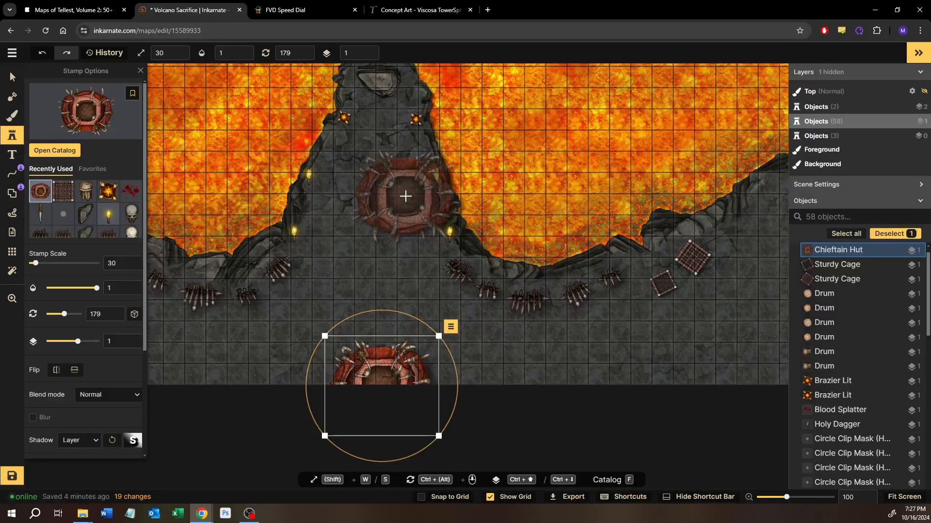
{"action": "key", "text": "Up"}
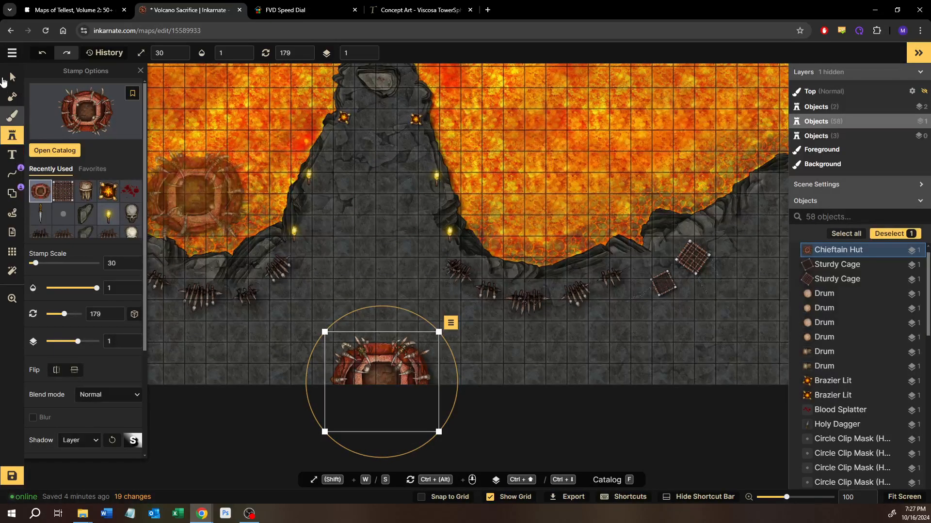
Deselect the Chieftain Hut, check the whole map and save it
{"action": "left_click", "coordinate": [342, 238]}
{"action": "scroll", "coordinate": [345, 256], "scroll_direction": "down", "scroll_amount": 3}
{"action": "left_click_drag", "start_coordinate": [345, 257], "coordinate": [407, 330]}
{"action": "scroll", "coordinate": [519, 348], "scroll_direction": "up", "scroll_amount": 2}
{"action": "scroll", "coordinate": [368, 310], "scroll_direction": "up", "scroll_amount": 1}
{"action": "scroll", "coordinate": [406, 329], "scroll_direction": "down", "scroll_amount": 2}
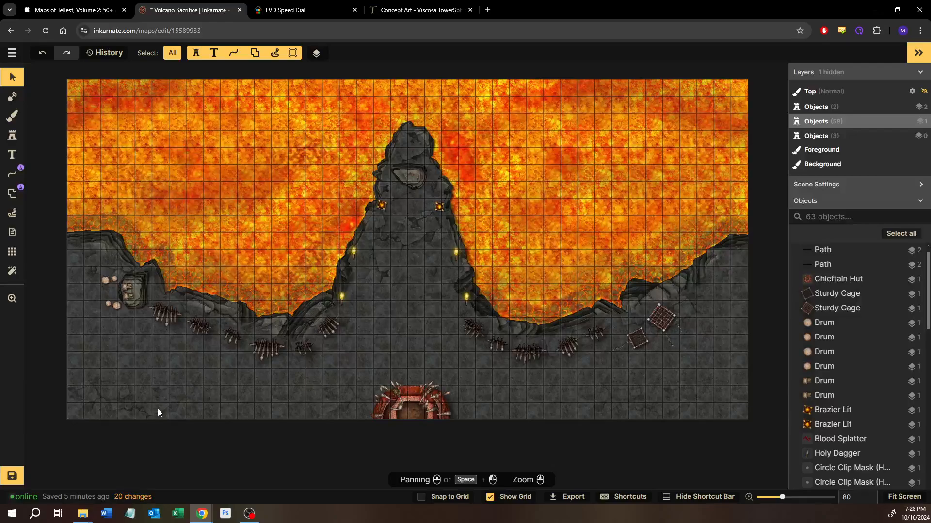
{"action": "left_click", "coordinate": [12, 475]}
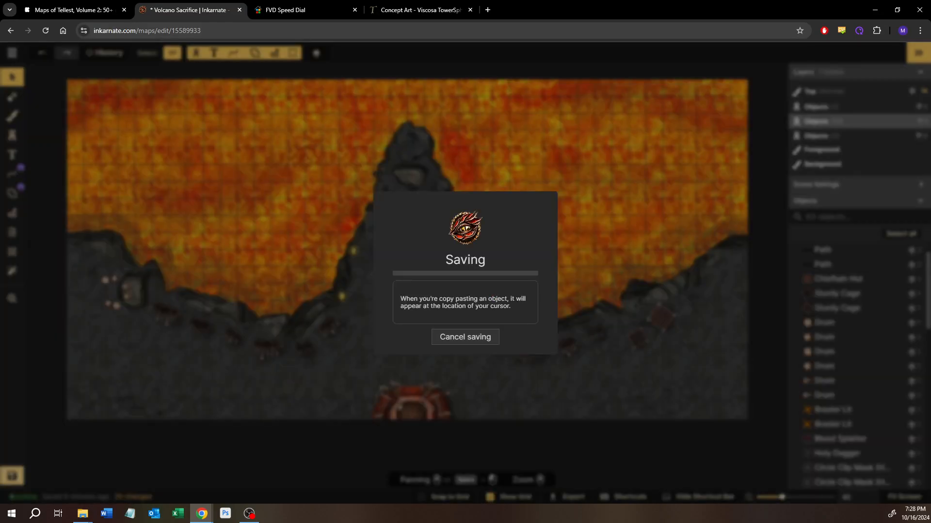